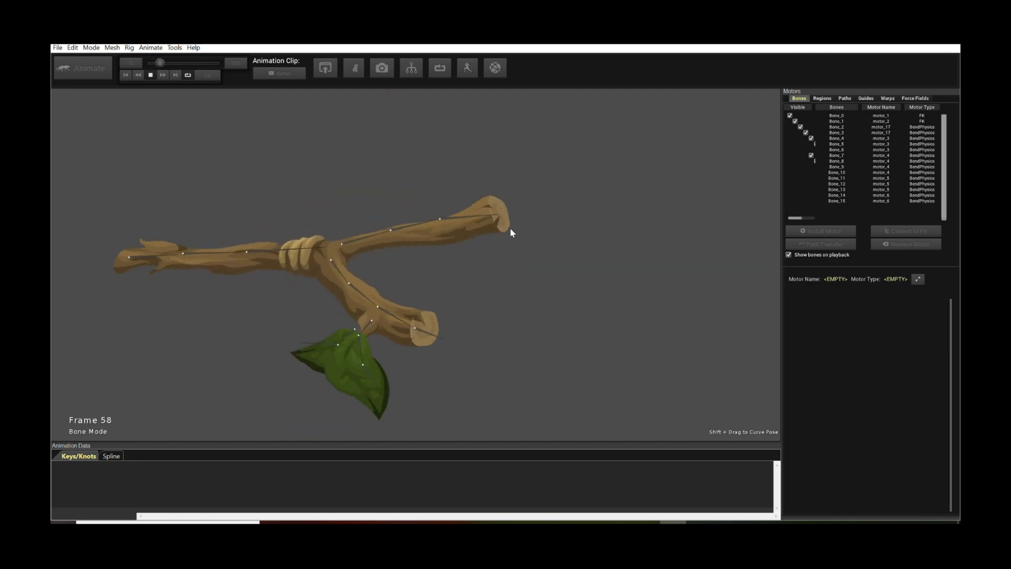
Step: Stop the animation playback and open the Flow advanced particle systems editor, placed beside the branch
key("space")
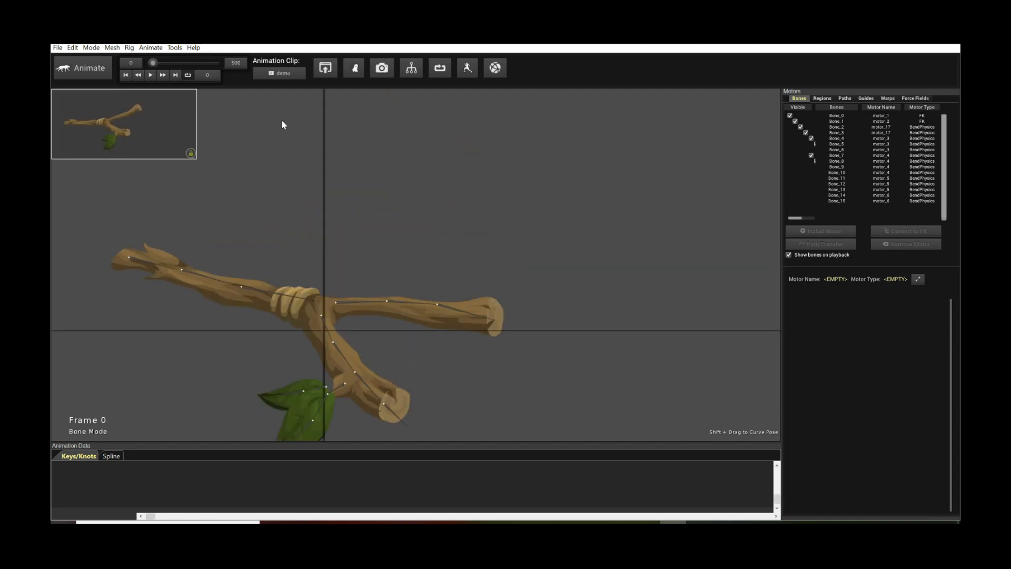
left_click(151, 48)
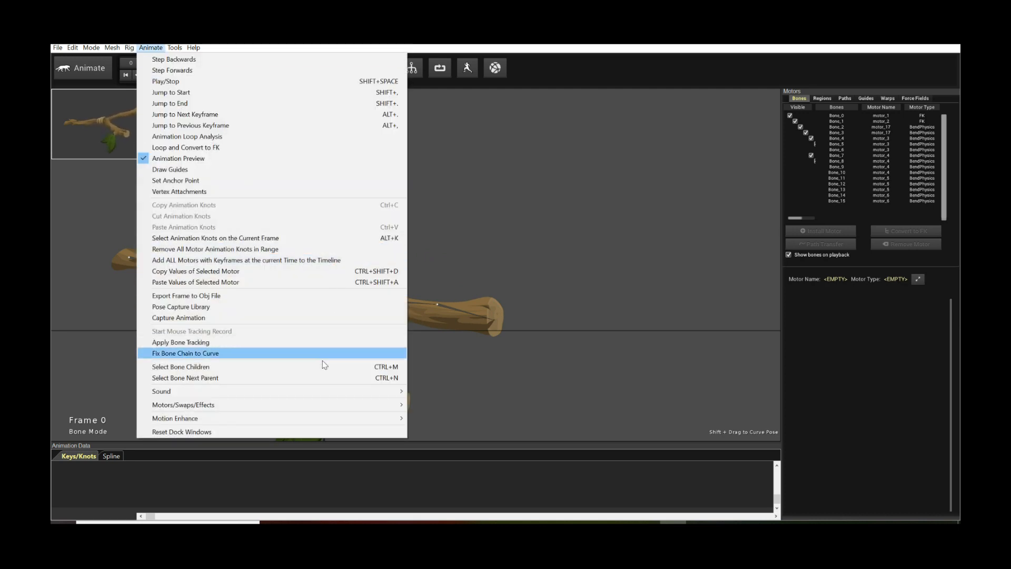
mouse_move(322, 406)
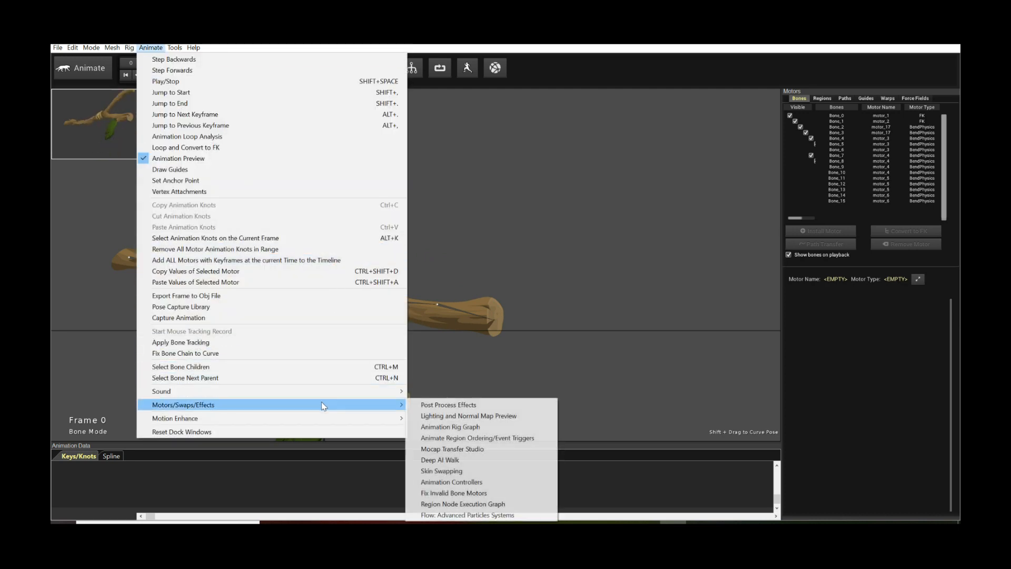
left_click(466, 515)
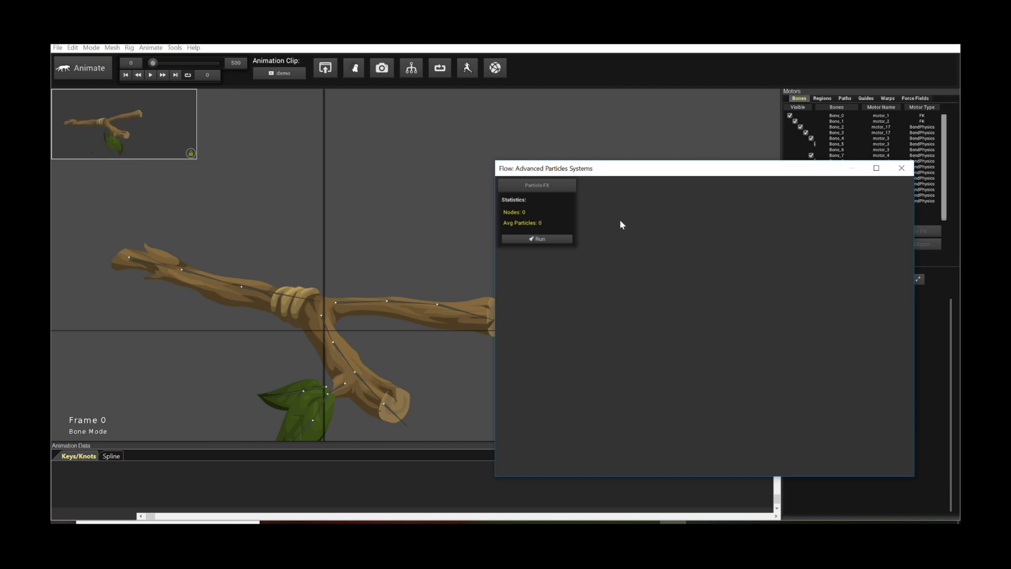
left_click_drag(609, 176, 672, 168)
left_click_drag(458, 214, 328, 184)
scroll(330, 185, "up", 3)
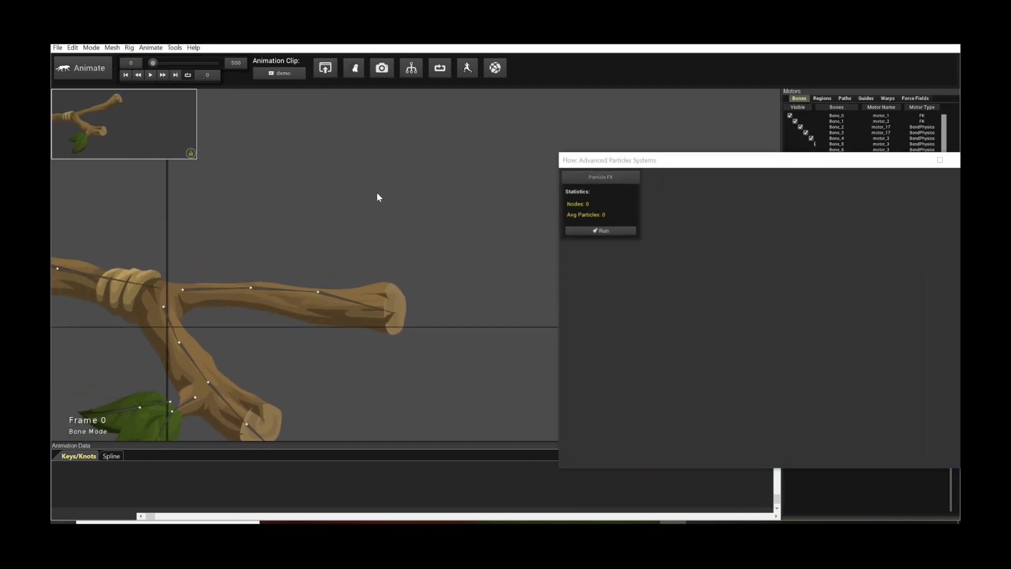
scroll(378, 192, "down", 1)
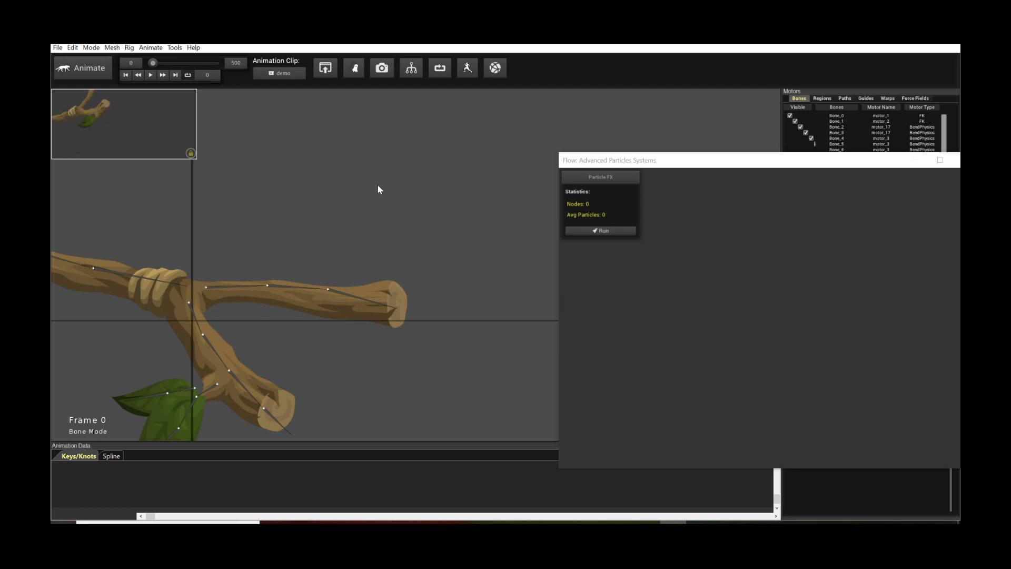
left_click(594, 209)
left_click_drag(661, 161, 609, 142)
Step: Add a Grid Solver node to the particle graph and leave free space beside it for source nodes
right_click(636, 240)
mouse_move(643, 243)
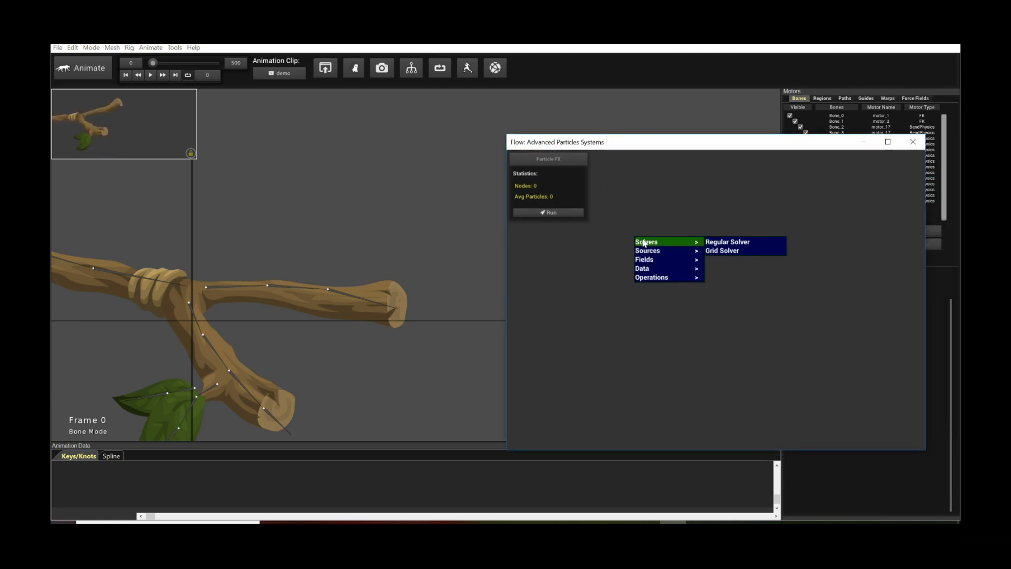
left_click(751, 251)
left_click_drag(721, 223, 682, 237)
scroll(682, 236, "down", 2)
left_click_drag(618, 234, 698, 259)
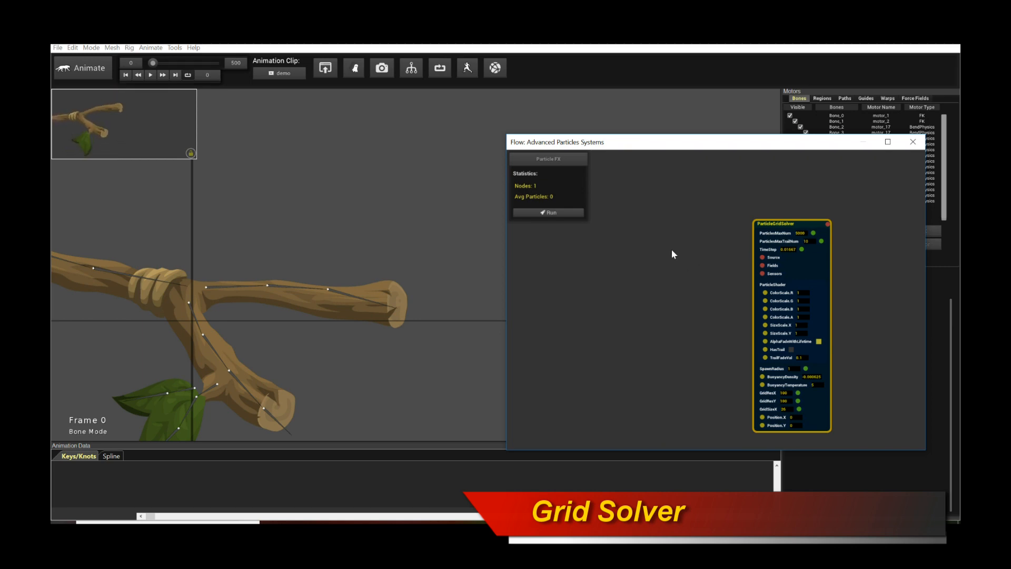
Step: Add a Radial source node and place it to the left of the grid solver node
right_click(599, 256)
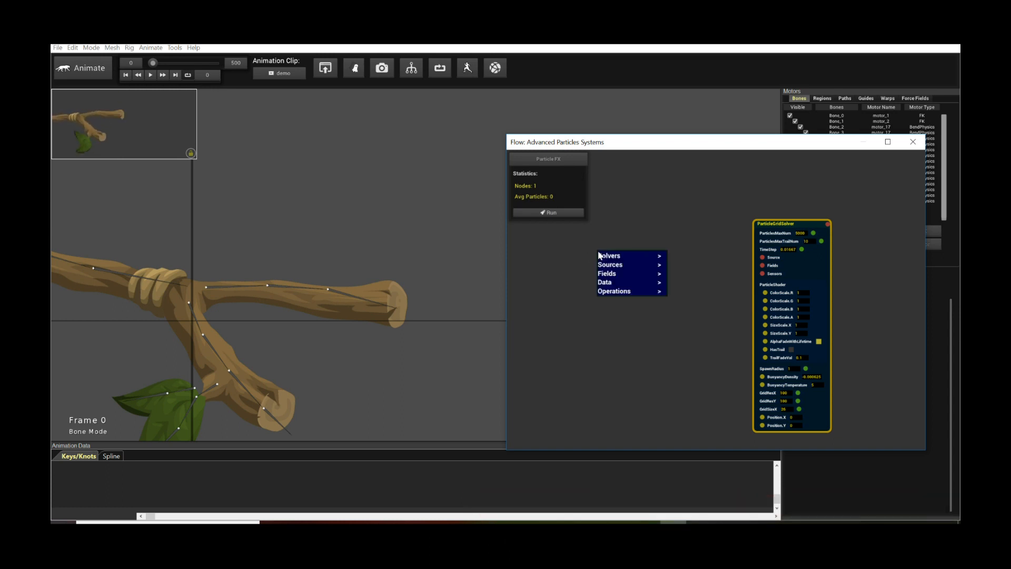
mouse_move(606, 259)
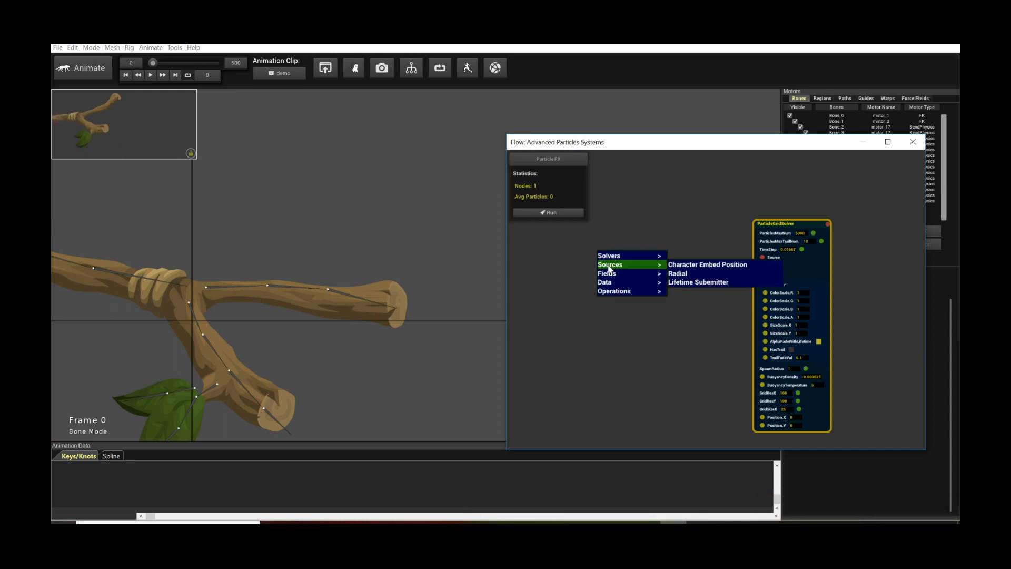
left_click(691, 278)
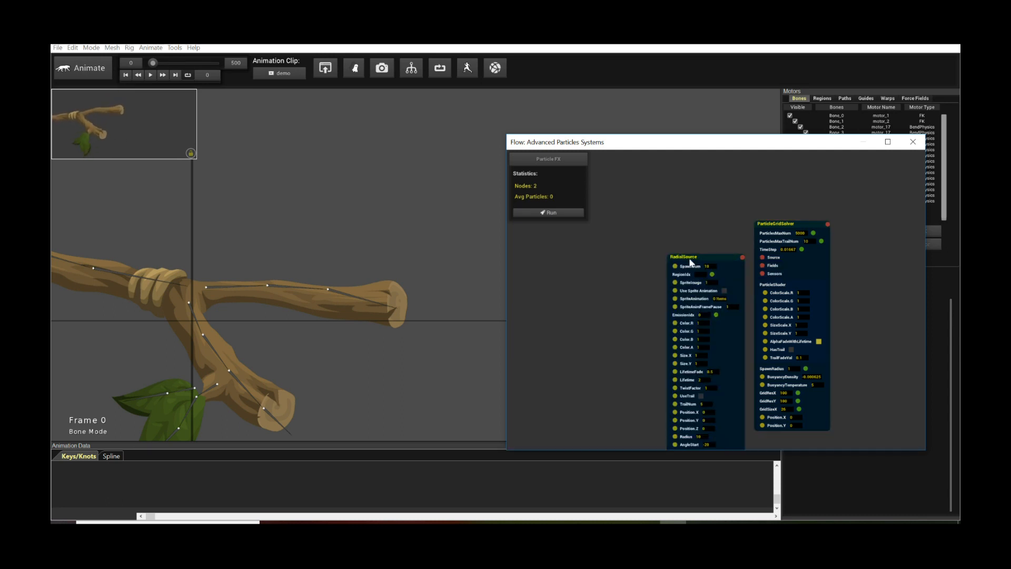
left_click_drag(690, 263, 643, 239)
left_click(764, 236)
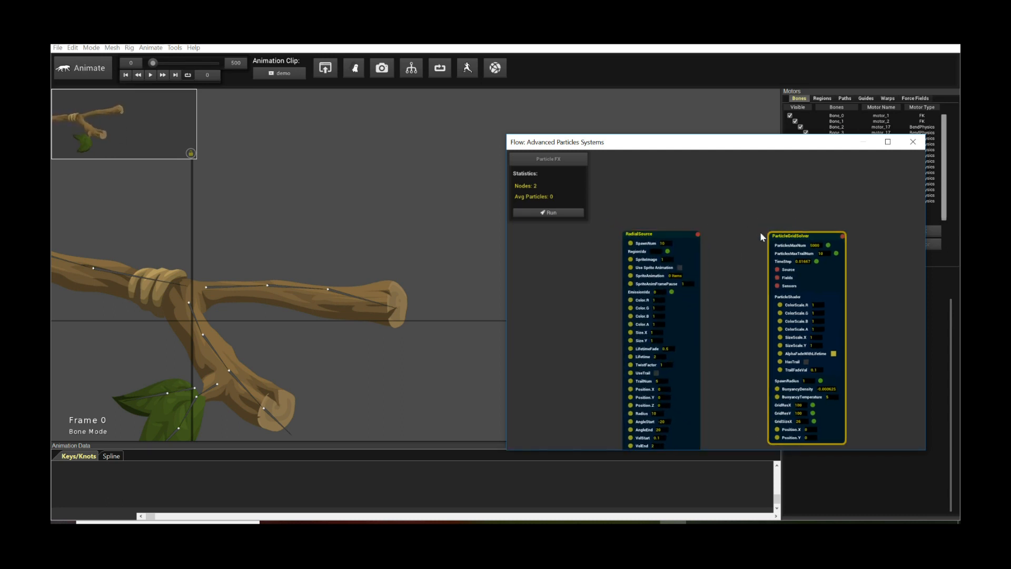
left_click_drag(590, 267, 621, 273)
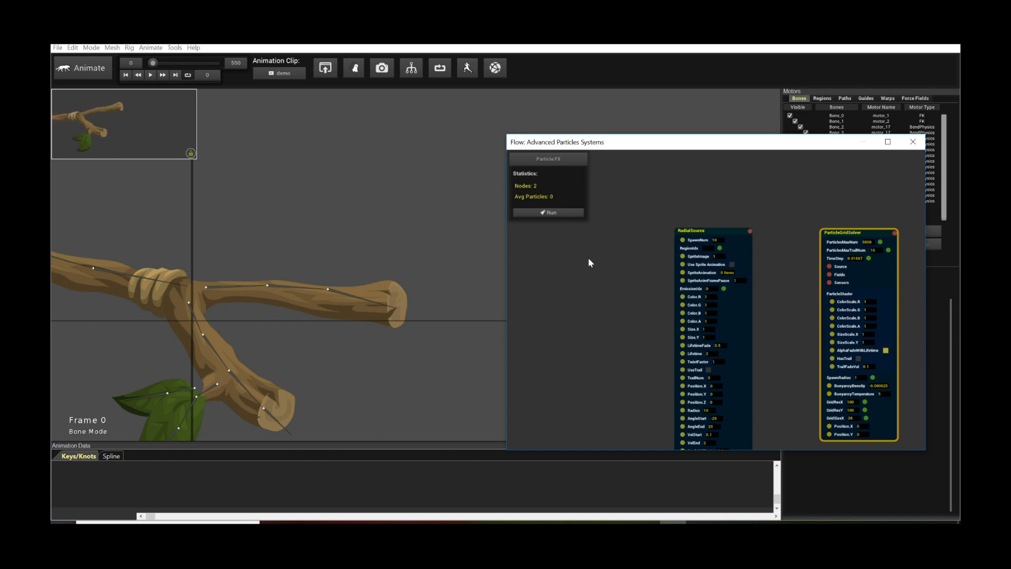
Step: Add a Character Embed Position source node and place it to the left of the RadialSource node
left_click(562, 254)
right_click(561, 254)
mouse_move(575, 269)
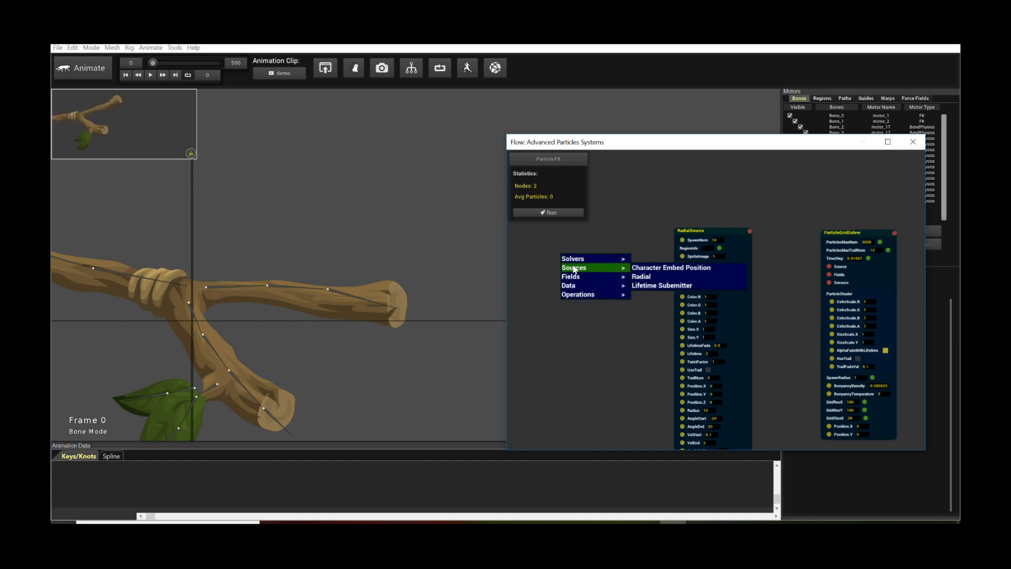
left_click(653, 268)
left_click_drag(652, 245, 575, 253)
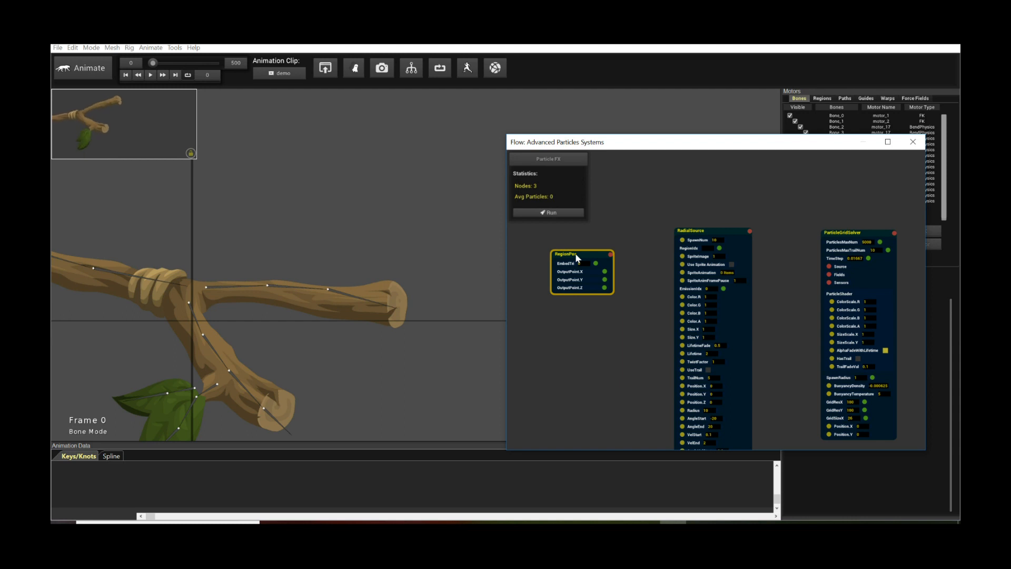
Step: Assign the branch mesh region to RegionIdx of the RadialSource node, then return to bone mode
scroll(590, 250, "up", 3)
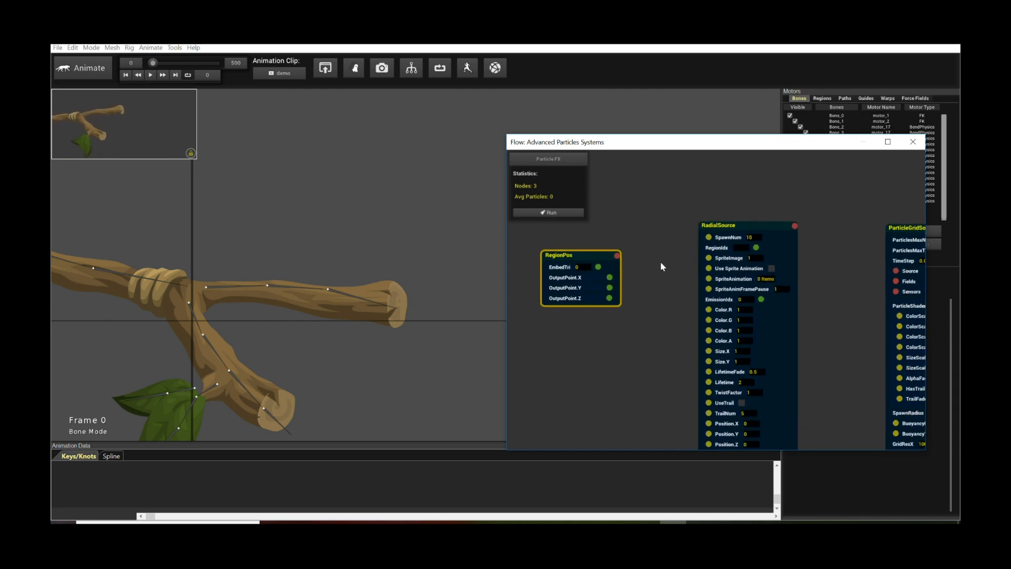
left_click(736, 233)
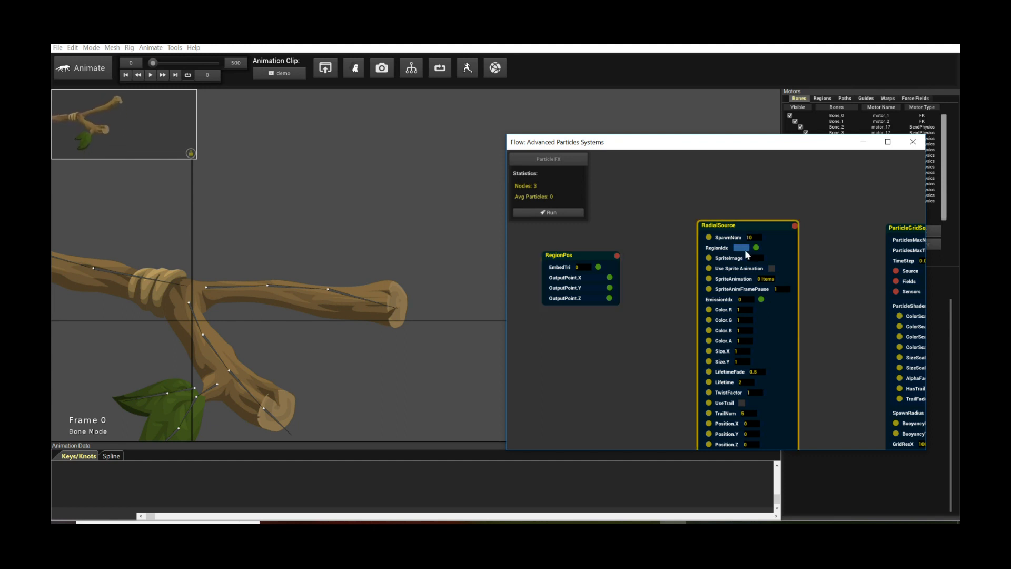
left_click(745, 249)
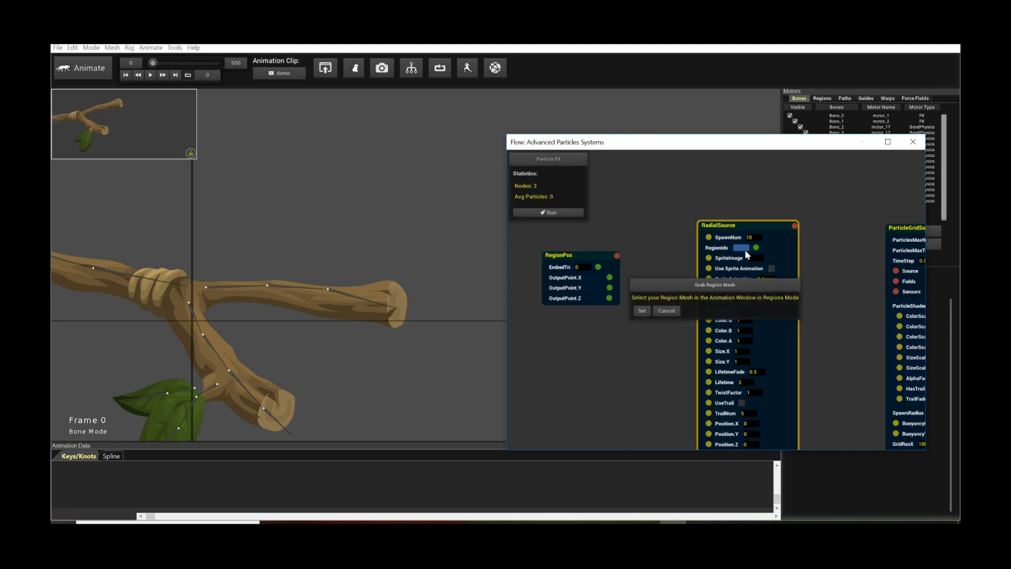
left_click(822, 98)
left_click(298, 302)
left_click(600, 315)
left_click(642, 311)
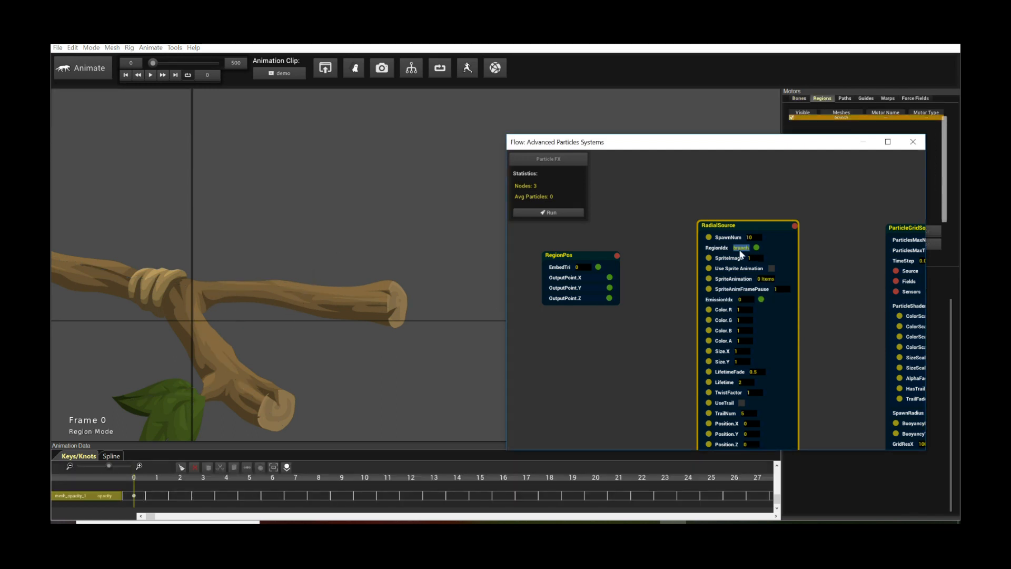
left_click(798, 99)
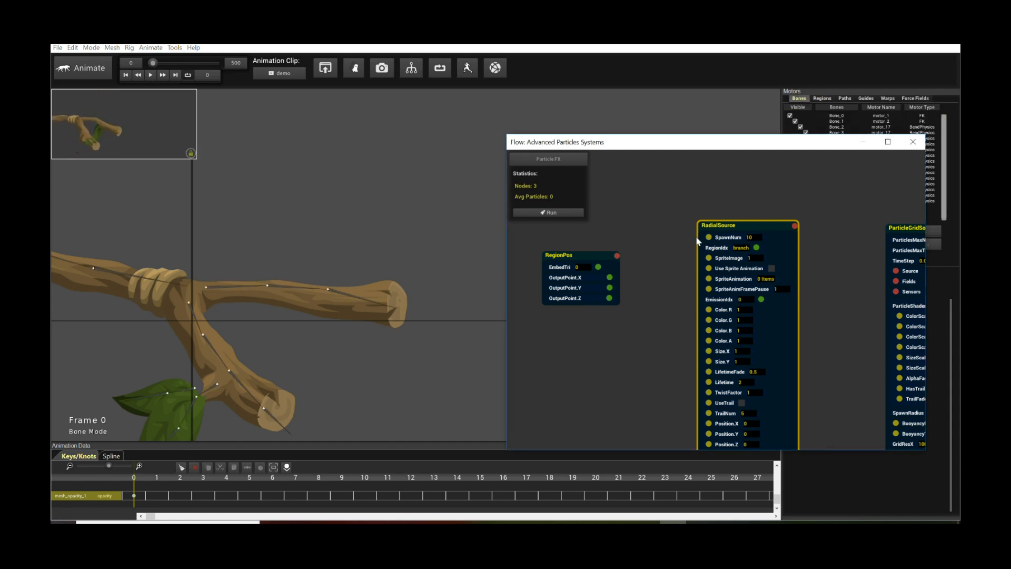
Step: Set the RegionPos node's EmbedTri from a source point near the end of the branch's upper fork
left_click_drag(597, 262, 603, 261)
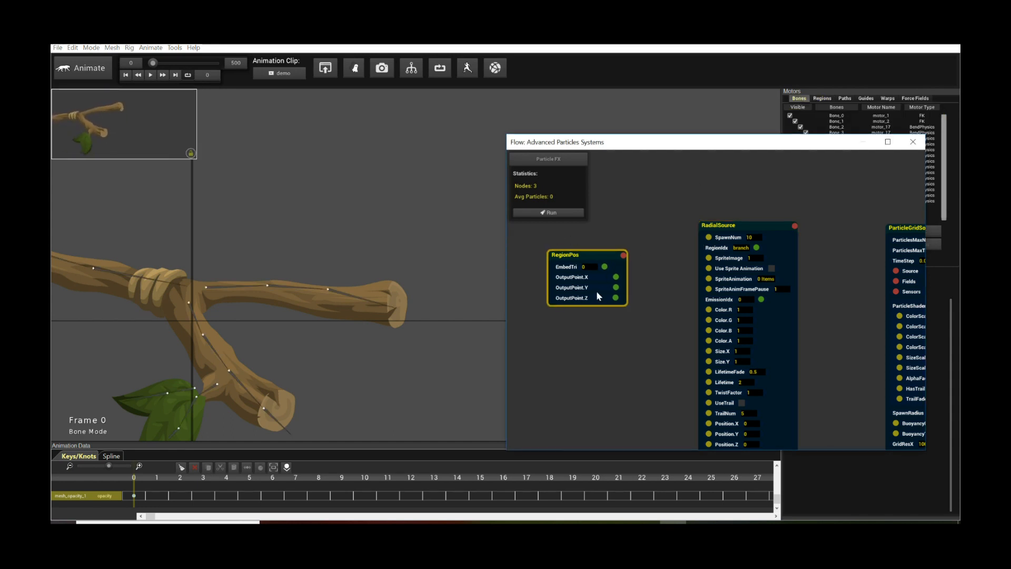
left_click(587, 269)
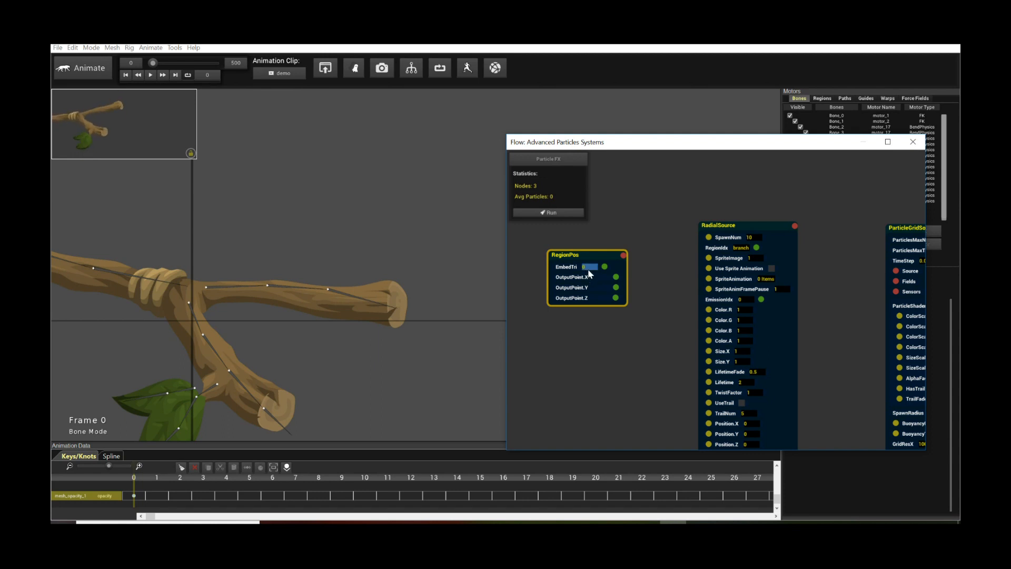
left_click(588, 269)
left_click(334, 301)
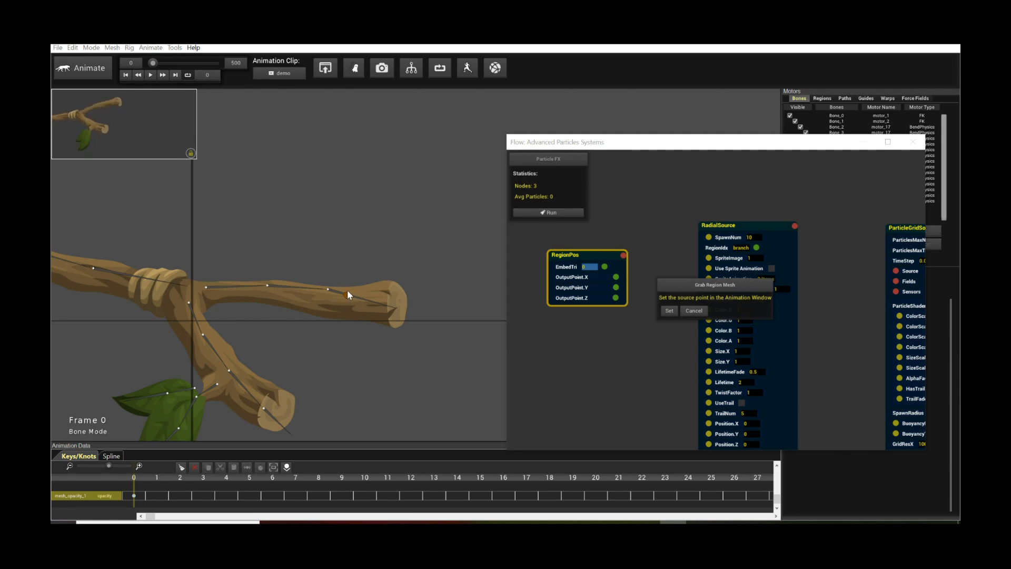
left_click(668, 311)
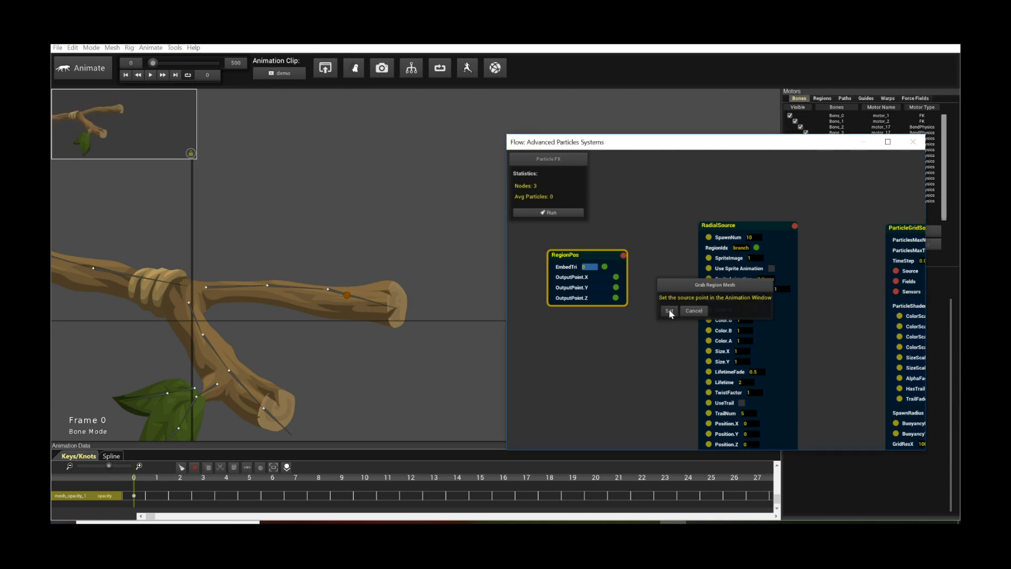
left_click(669, 311)
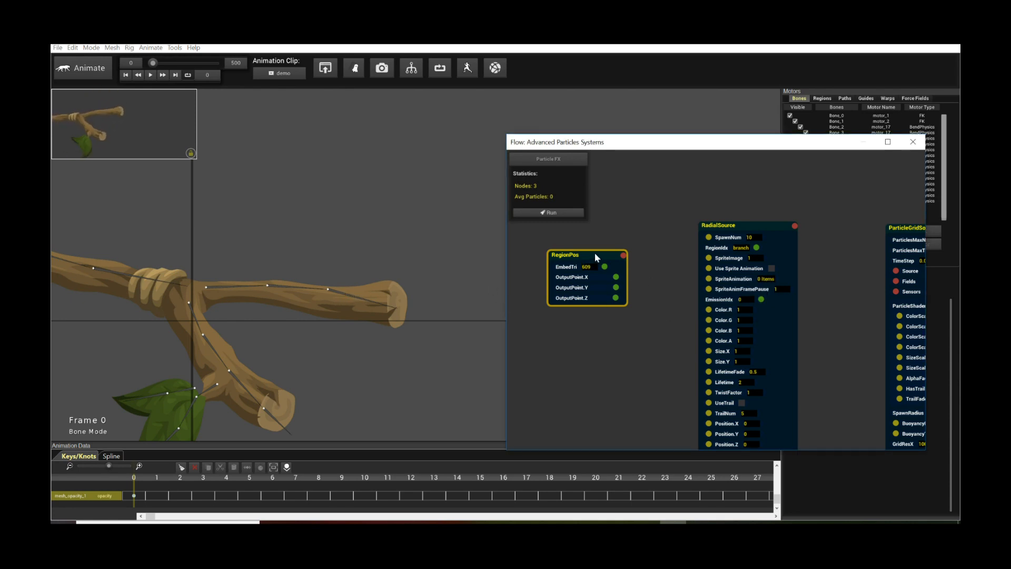
Step: Connect RegionPos outputs X, Y and Z to RadialSource's Position X, Y and Z, and move RegionPos lower in the graph
left_click_drag(595, 255, 596, 285)
left_click_drag(635, 378, 697, 391)
scroll(612, 357, "up", 1)
left_click_drag(600, 279, 698, 401)
left_click_drag(600, 289, 697, 413)
left_click_drag(570, 249, 577, 420)
left_click_drag(651, 391, 630, 296)
left_click_drag(804, 249, 811, 288)
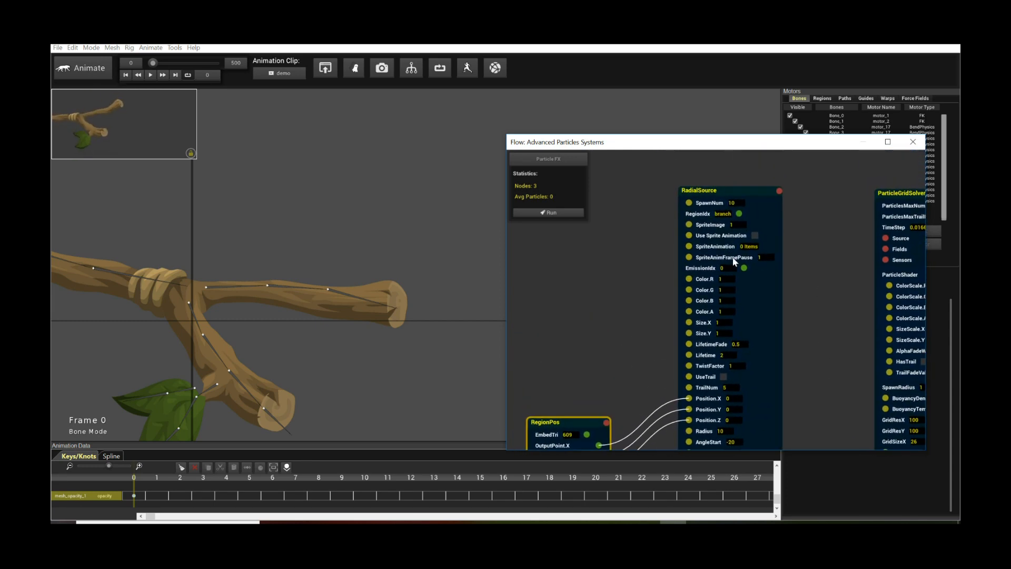
Step: Set SpawnNum of the RadialSource node to 2
left_click(740, 207)
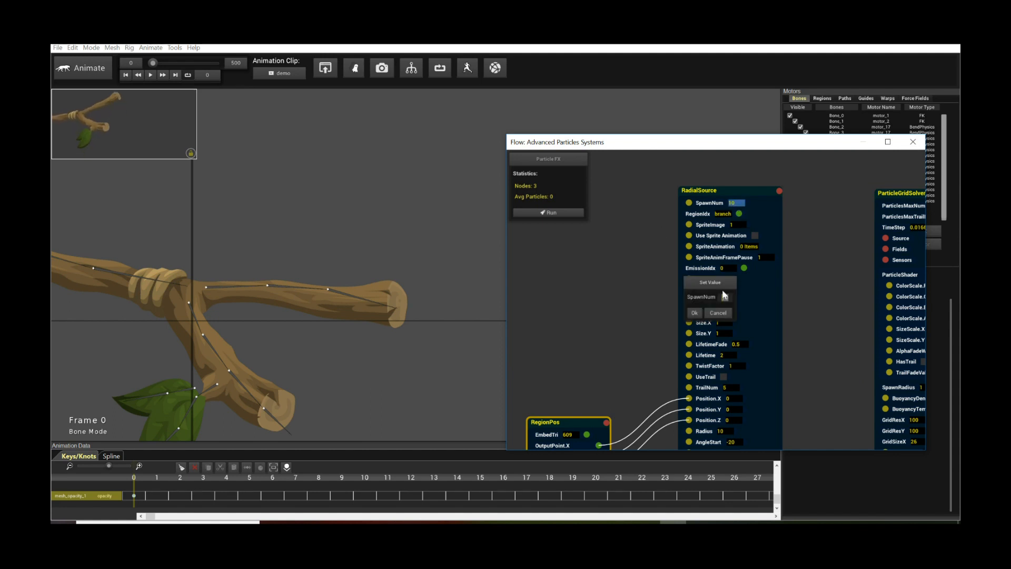
type("2")
key("Return")
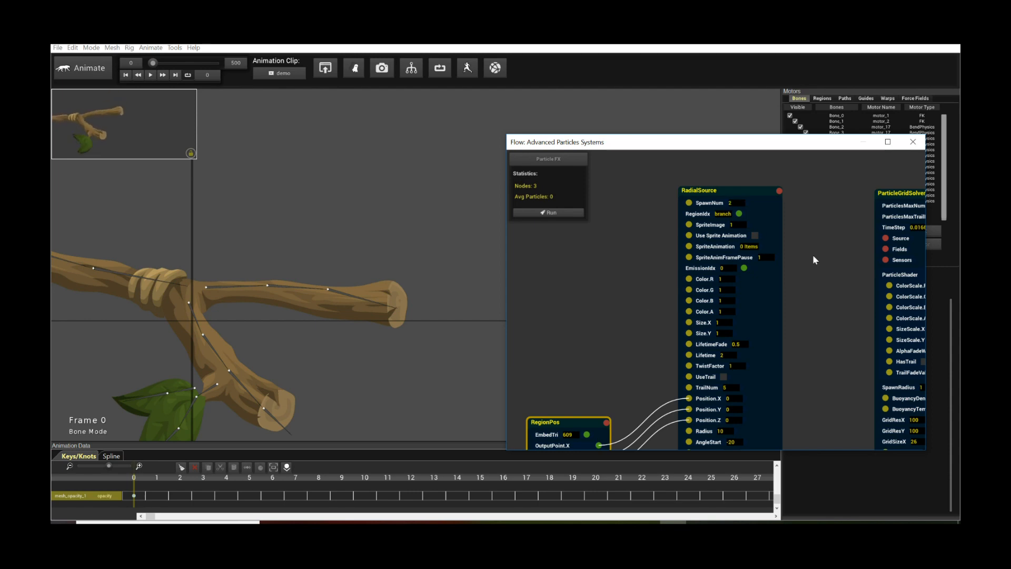
Step: Maximize the particle editor and enable Use Sprite Animation on the RadialSource node
left_click_drag(813, 254, 782, 263)
double_click(713, 142)
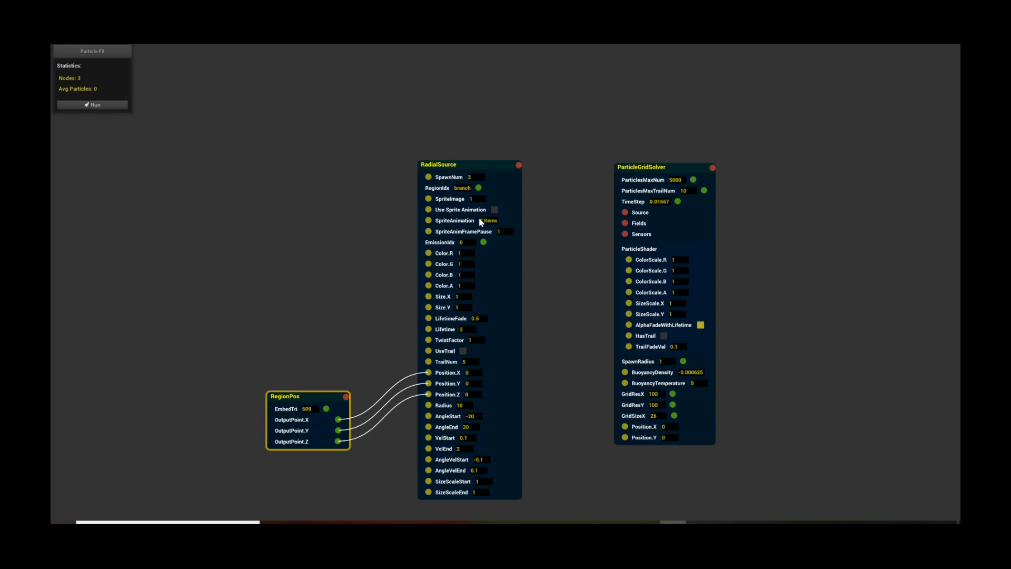
left_click(474, 200)
left_click(495, 210)
Step: Assign the first nine explosion images, in order, as the SpriteAnimation frames of the RadialSource node
left_click(489, 221)
scroll(469, 253, "down", 3)
scroll(469, 248, "up", 3)
scroll(501, 258, "down", 3)
scroll(502, 259, "up", 3)
scroll(503, 260, "up", 2)
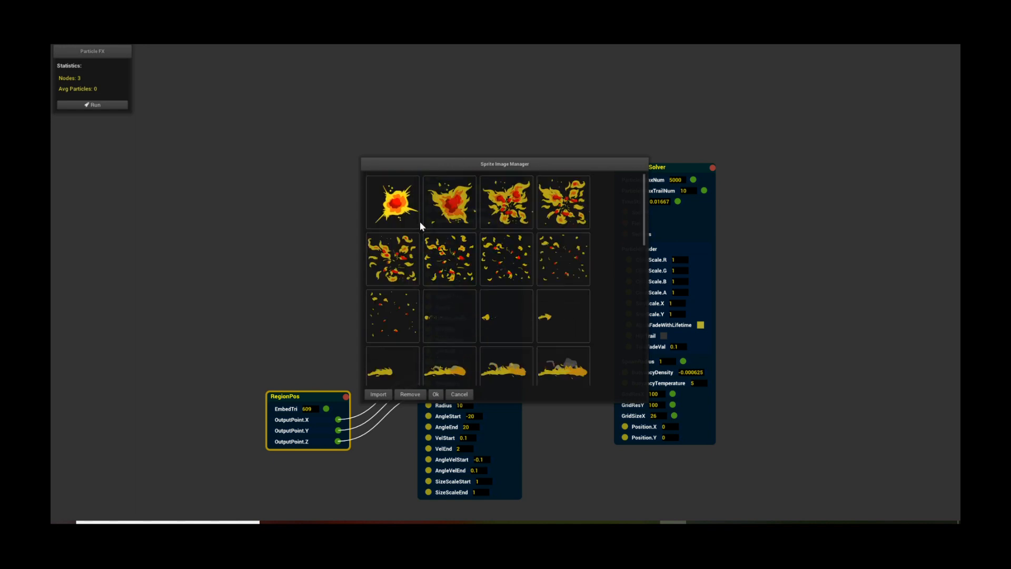
left_click(415, 220)
left_click(445, 214)
left_click(505, 203)
left_click(562, 203)
left_click(392, 259)
left_click(453, 277)
left_click(486, 240)
left_click(558, 267)
left_click(385, 308)
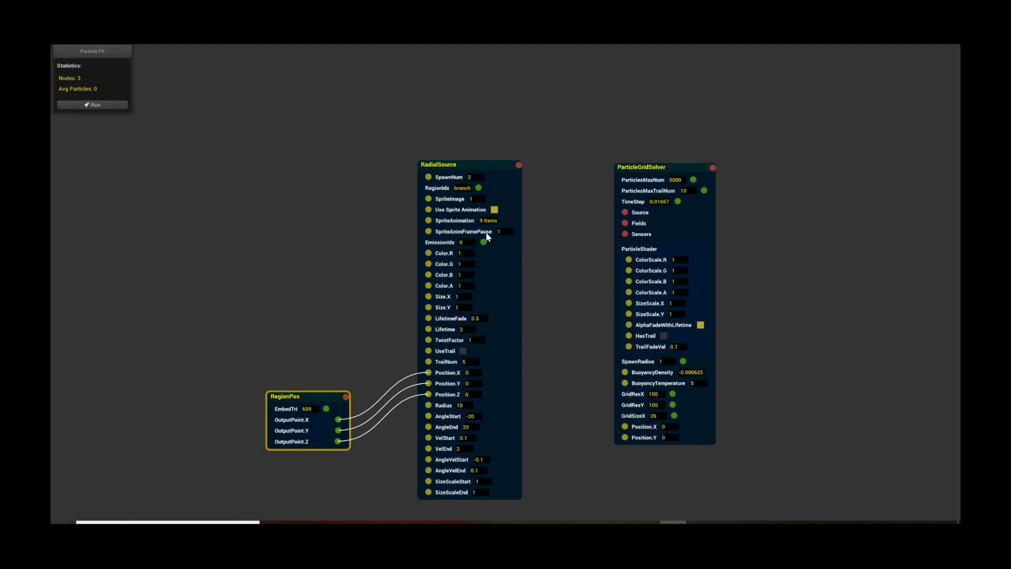
Step: Set SpriteAnimFramePause to 2 and connect the RadialSource output to the Source input of the grid solver
left_click(504, 232)
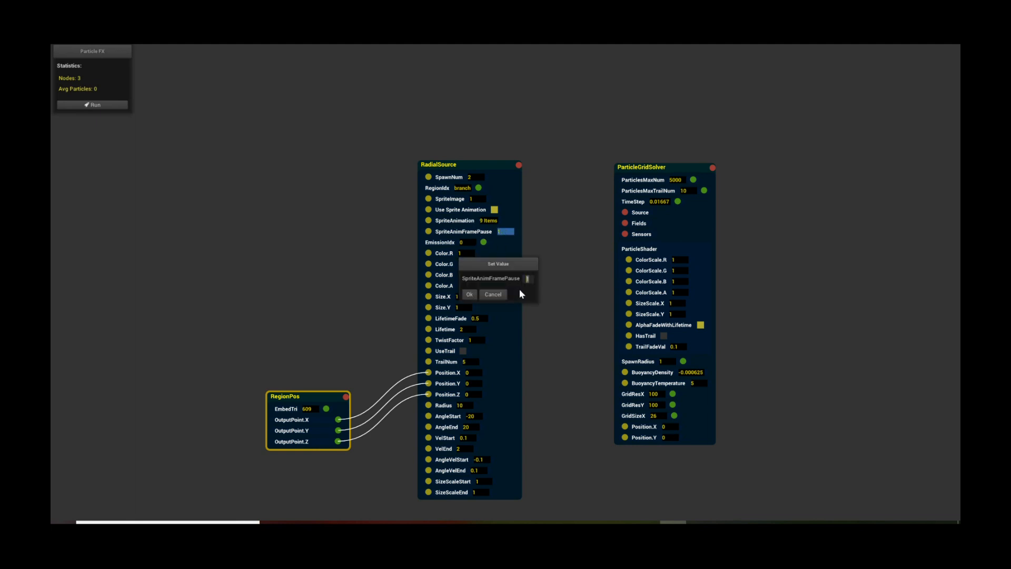
key("Return")
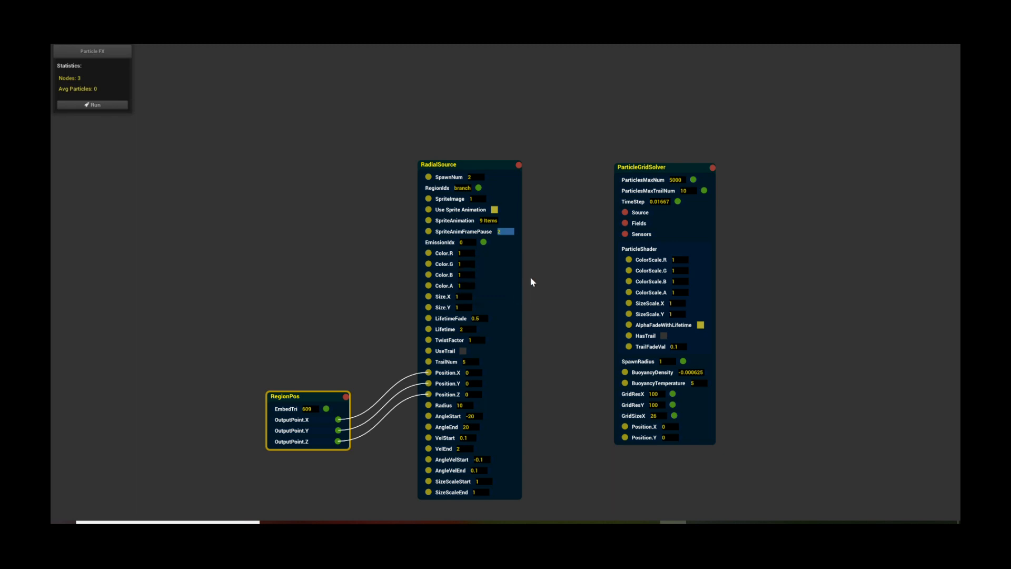
left_click_drag(660, 167, 684, 178)
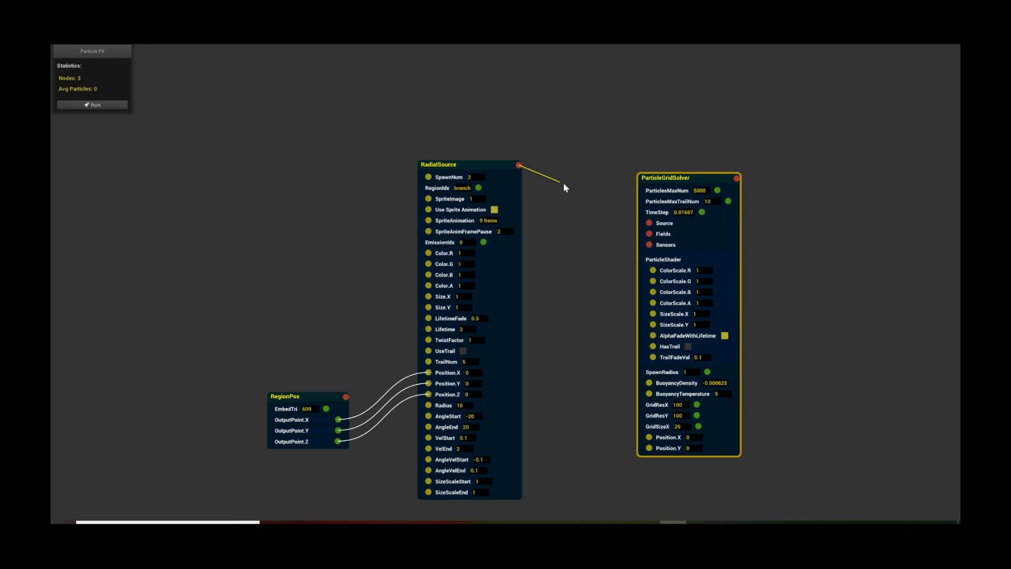
left_click_drag(568, 184, 651, 224)
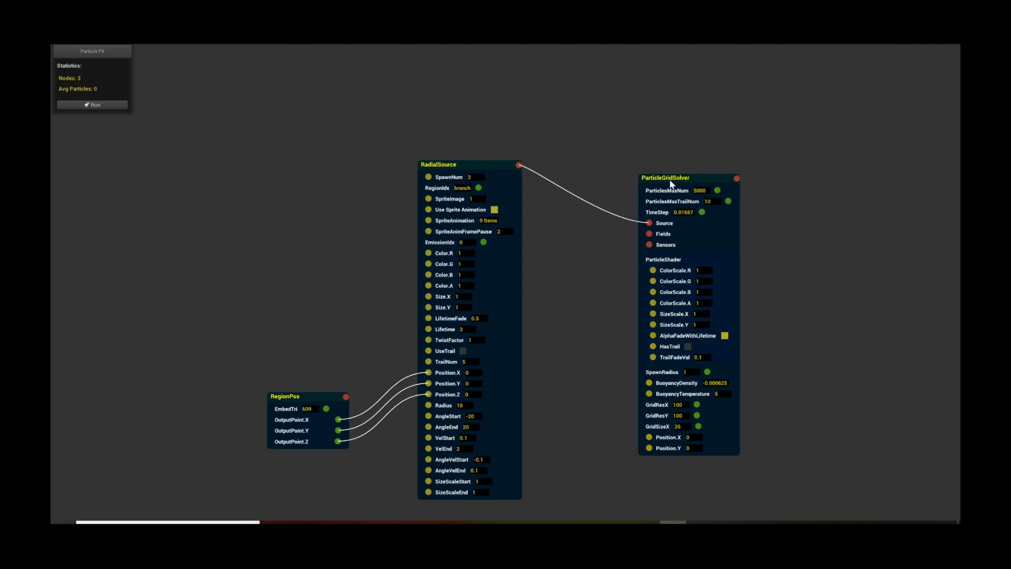
Step: Add a Gravity Field node between the radial source and the grid solver and connect its output to the solver's Fields input
left_click_drag(672, 180, 742, 167)
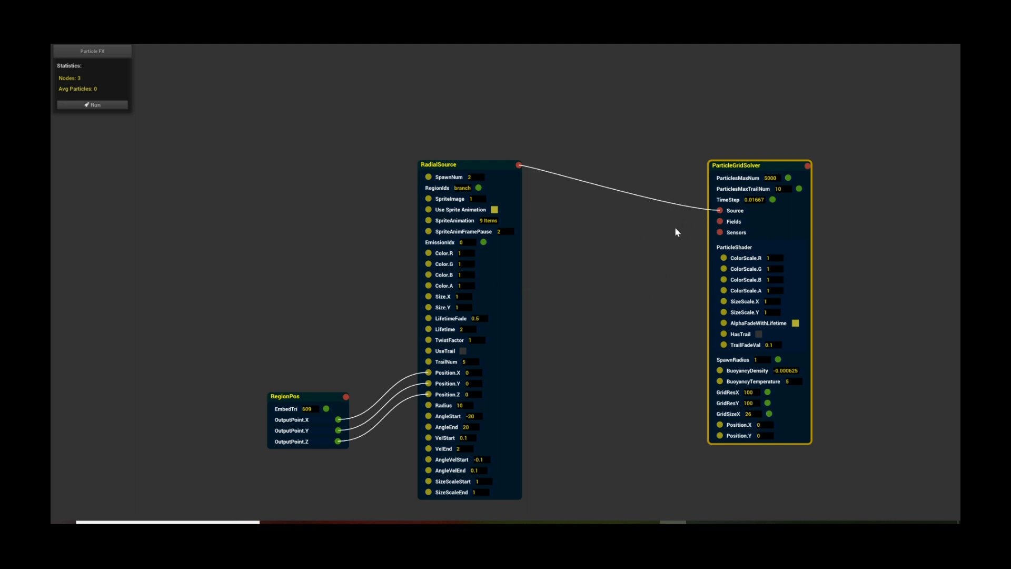
right_click(557, 245)
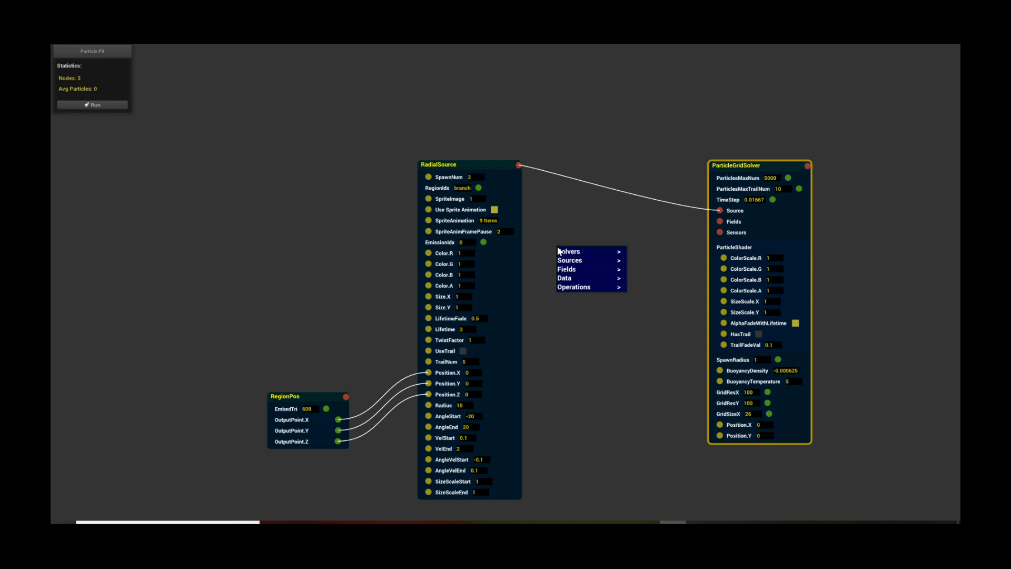
mouse_move(564, 270)
left_click(637, 271)
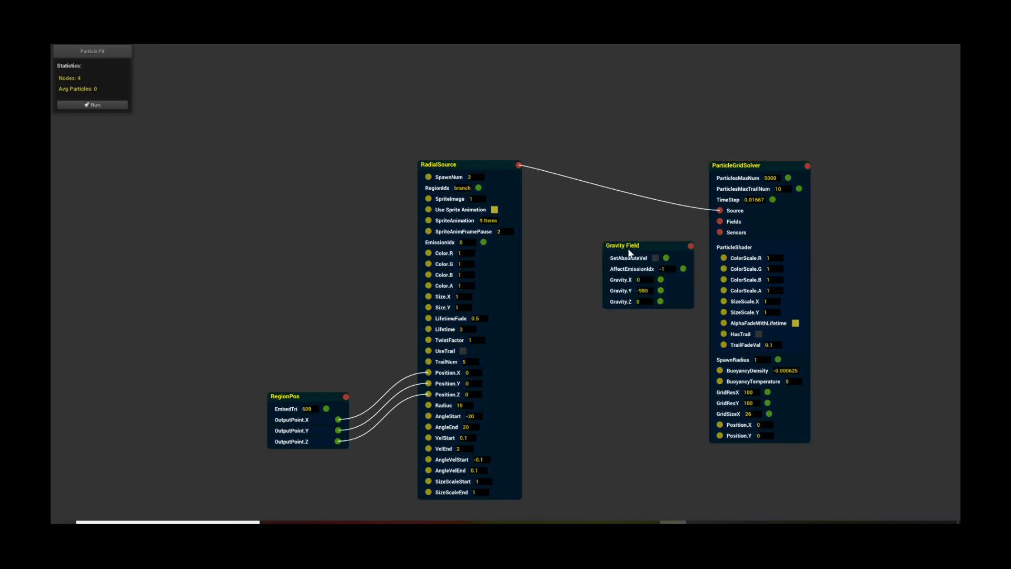
left_click_drag(627, 248, 605, 262)
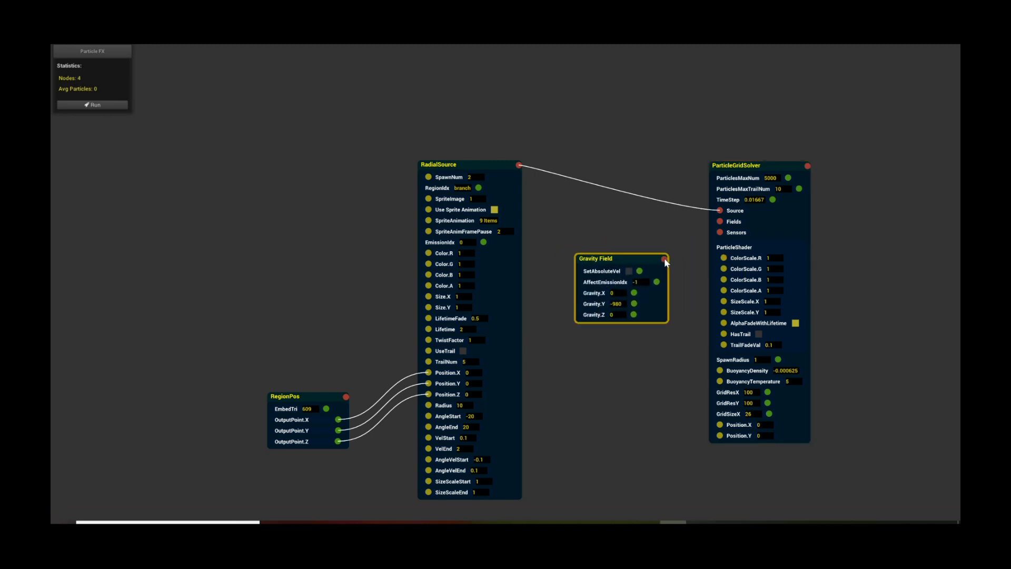
left_click_drag(633, 258, 620, 264)
left_click_drag(699, 241, 720, 221)
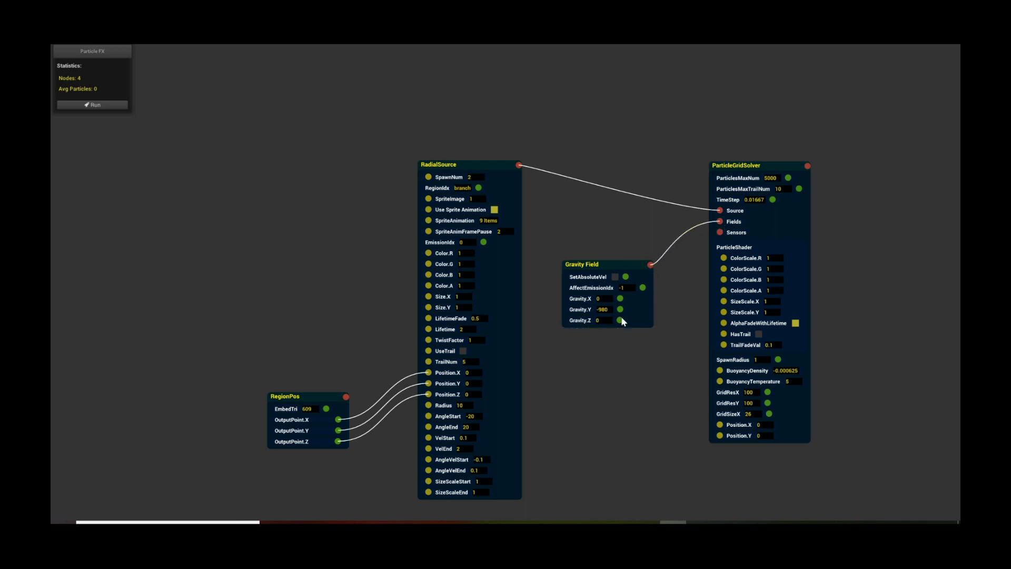
Step: Set Gravity.Y of the Gravity Field node to 20
left_click(601, 310)
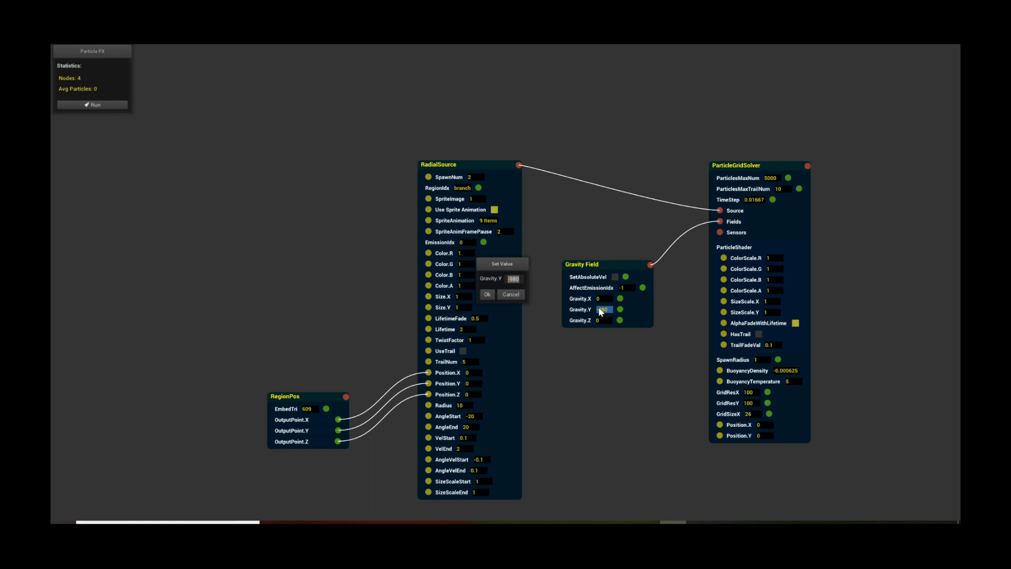
type("20")
key("Return")
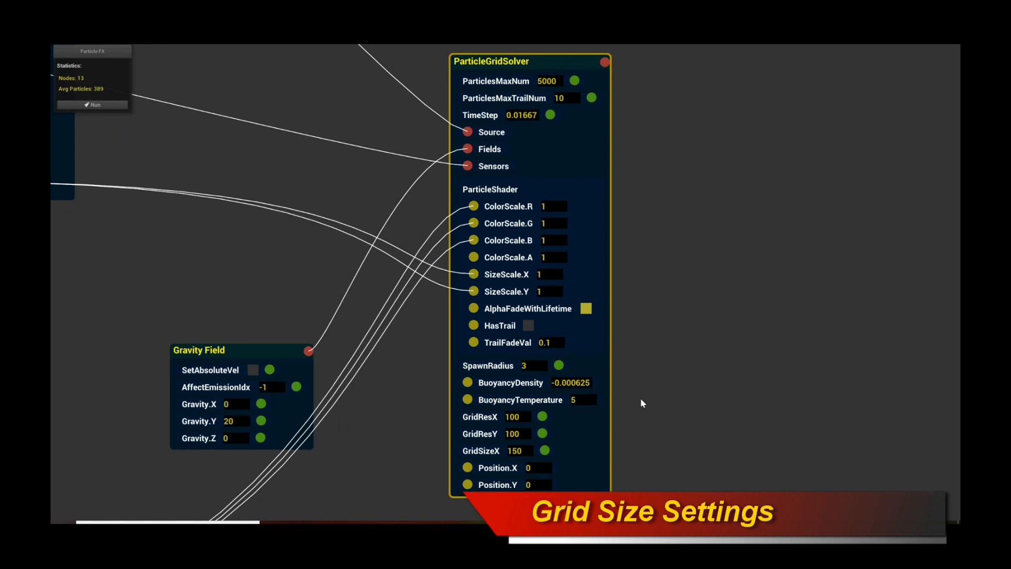
left_click_drag(676, 416, 656, 344)
scroll(657, 344, "up", 2)
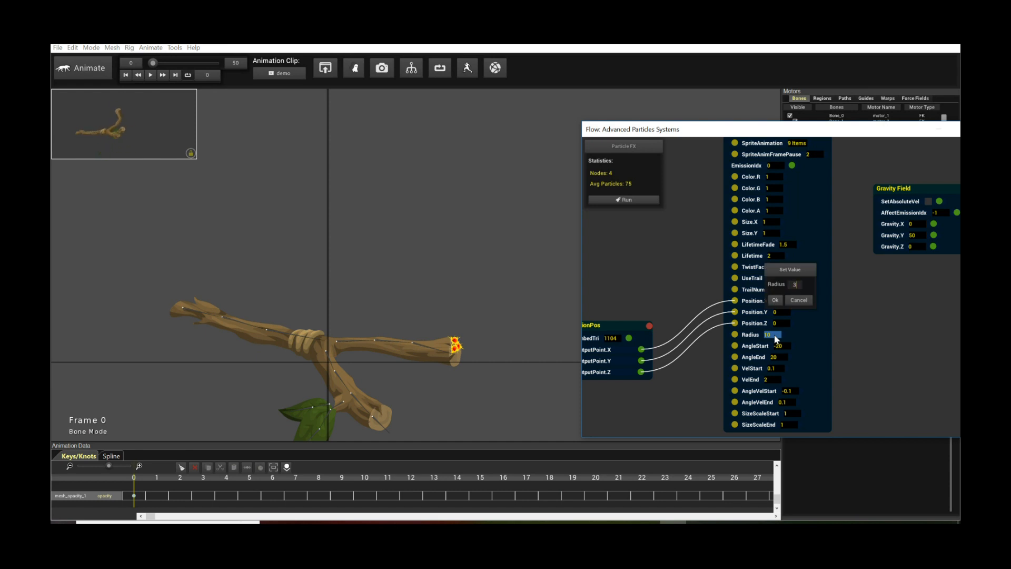
Step: Set Radius of the RadialSource node to 3, then run the particle simulation and preview the animation
type("3")
left_click_drag(895, 307, 868, 289)
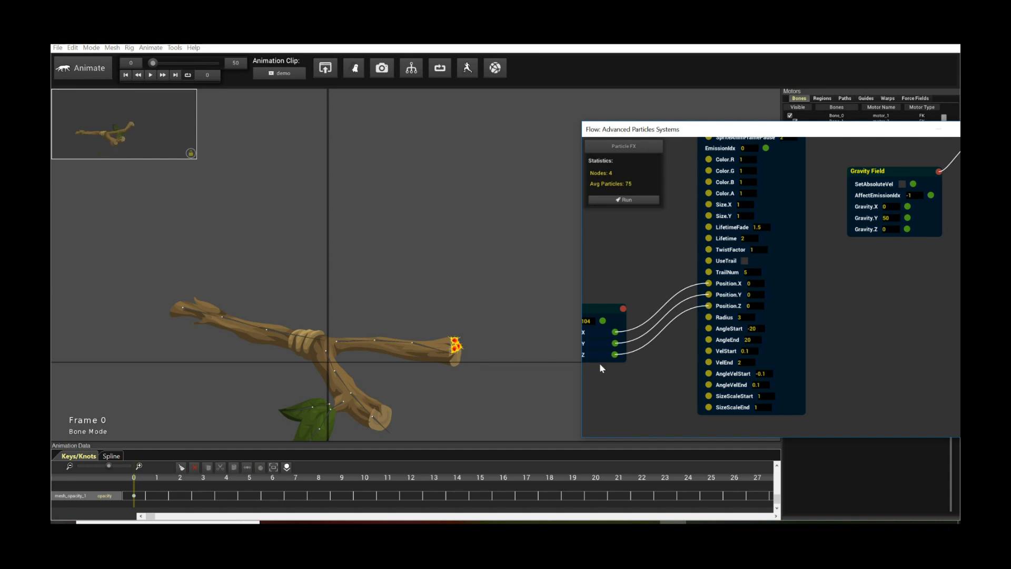
left_click(743, 320)
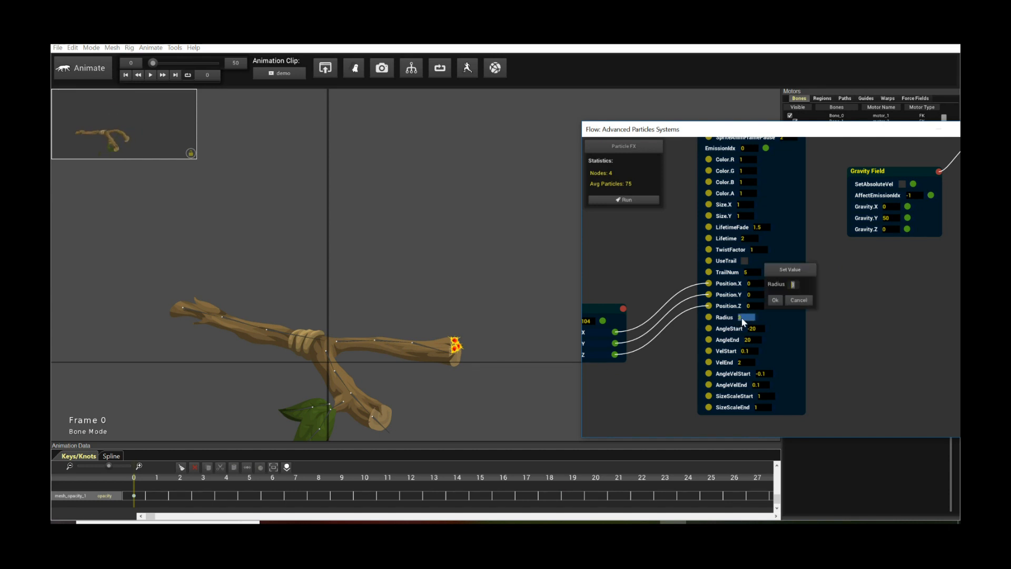
left_click(778, 299)
left_click(632, 200)
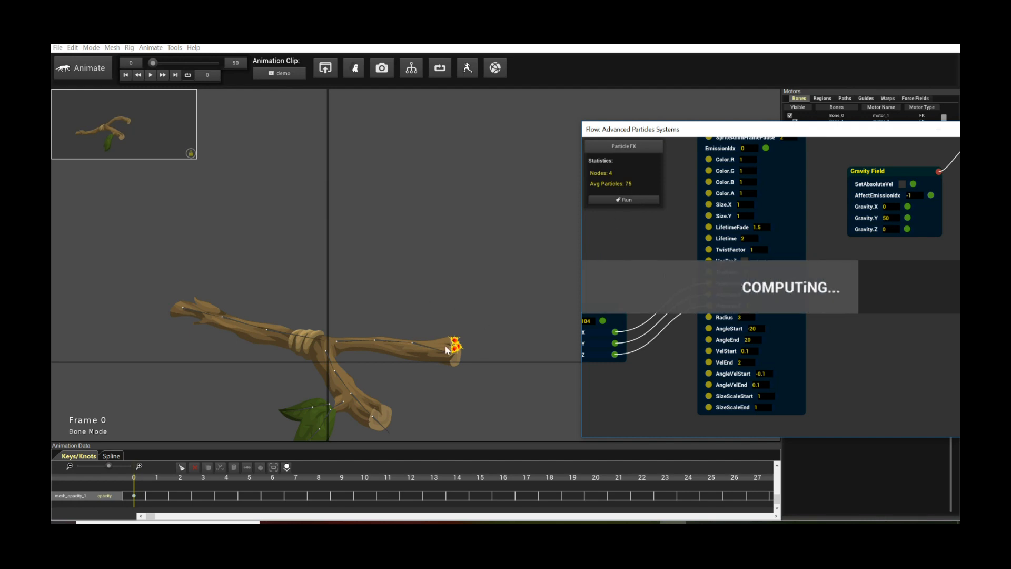
key("space")
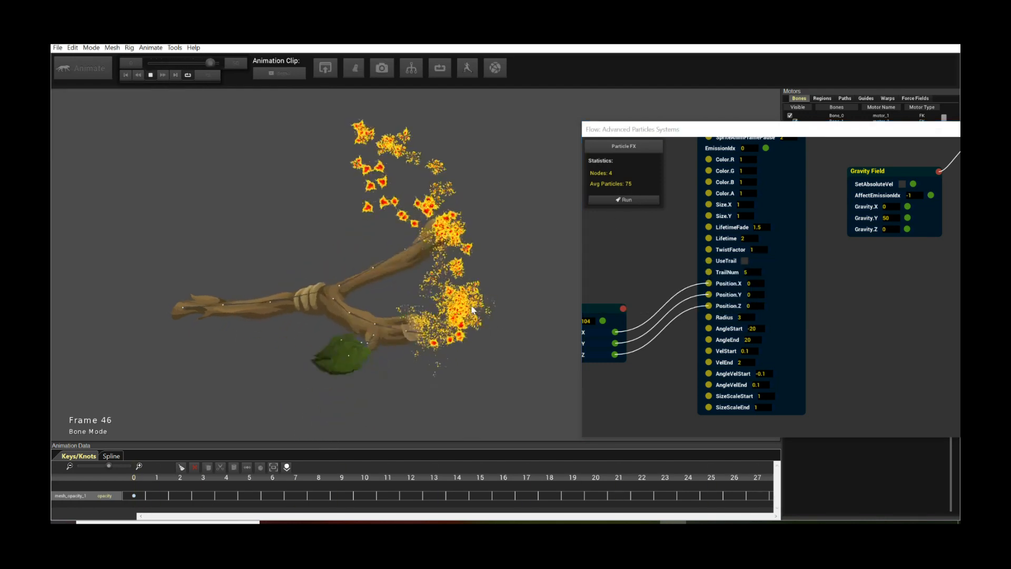
key("space")
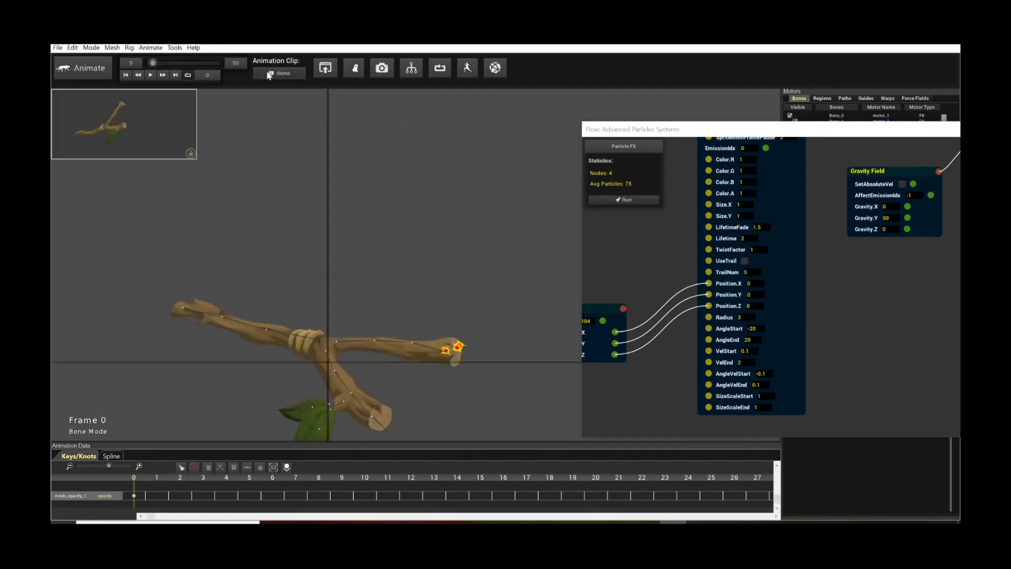
Step: Set the animation's end frame to 500 and rerun the particle simulation to preview the longer clip
left_click(242, 61)
type("500")
key("Return")
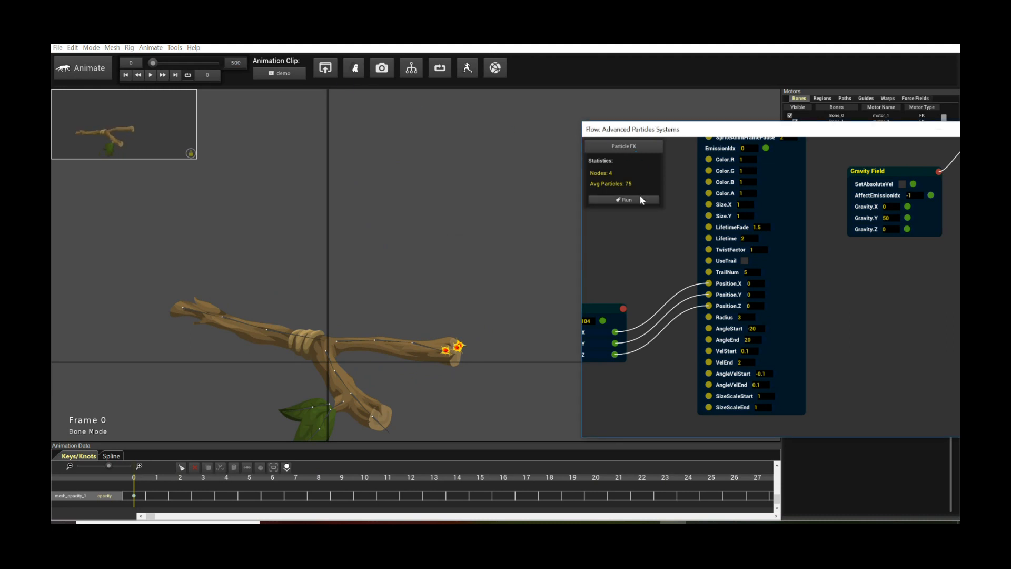
left_click(626, 200)
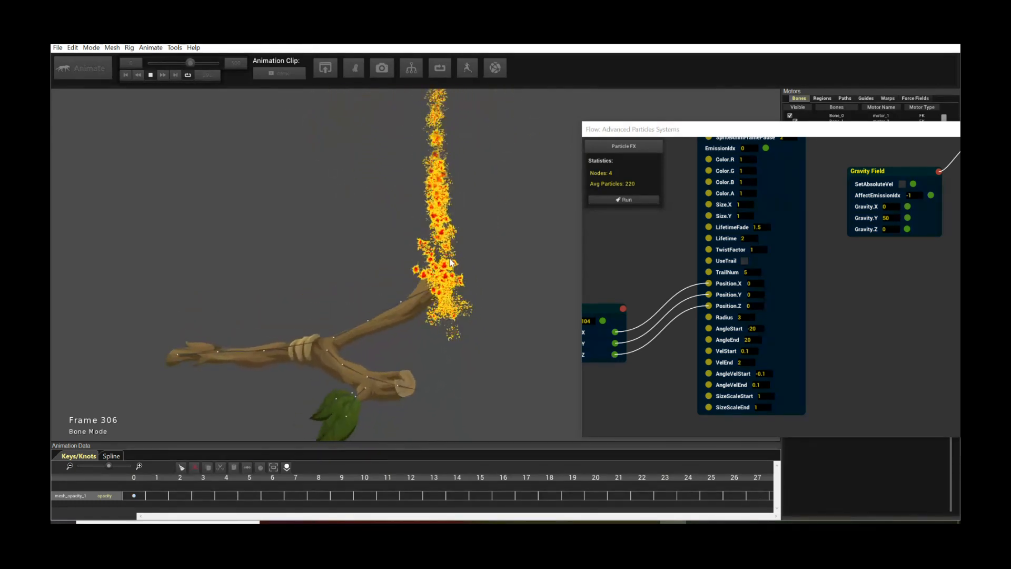
key("space")
left_click(668, 307)
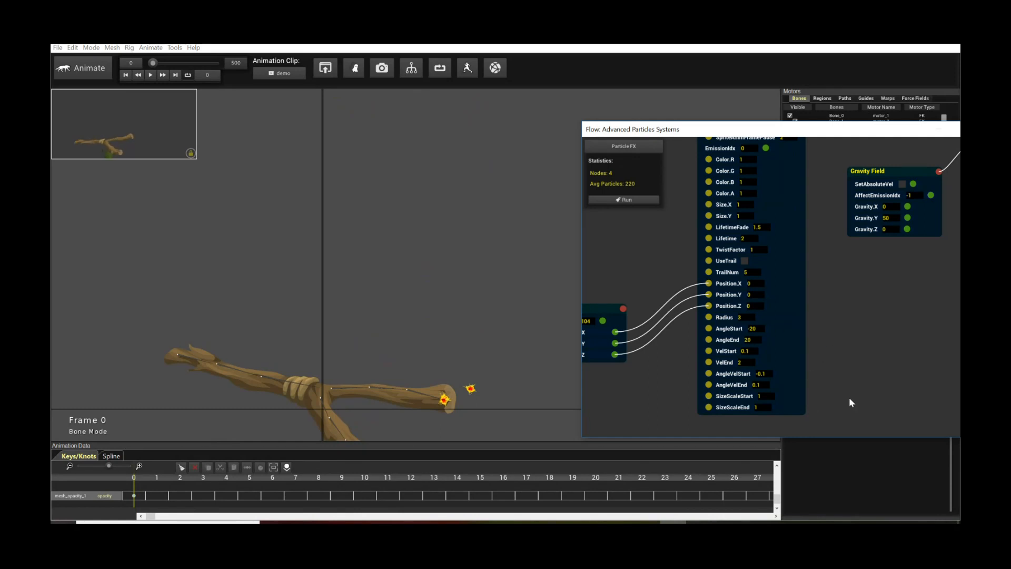
Step: Set SizeScaleStart of the RadialSource node to 0.5 and rerun the particle simulation
left_click_drag(837, 400, 829, 372)
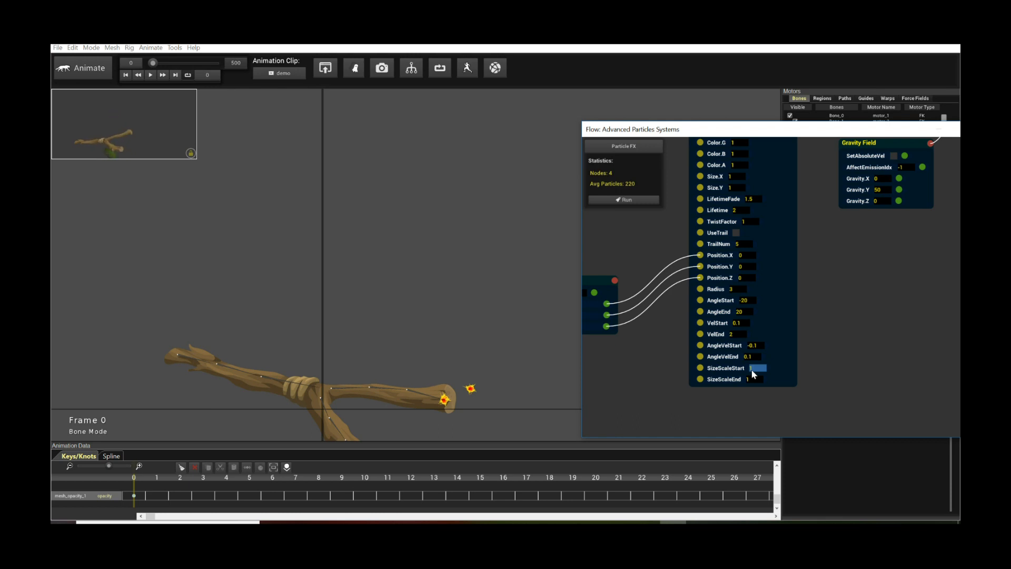
left_click(752, 371)
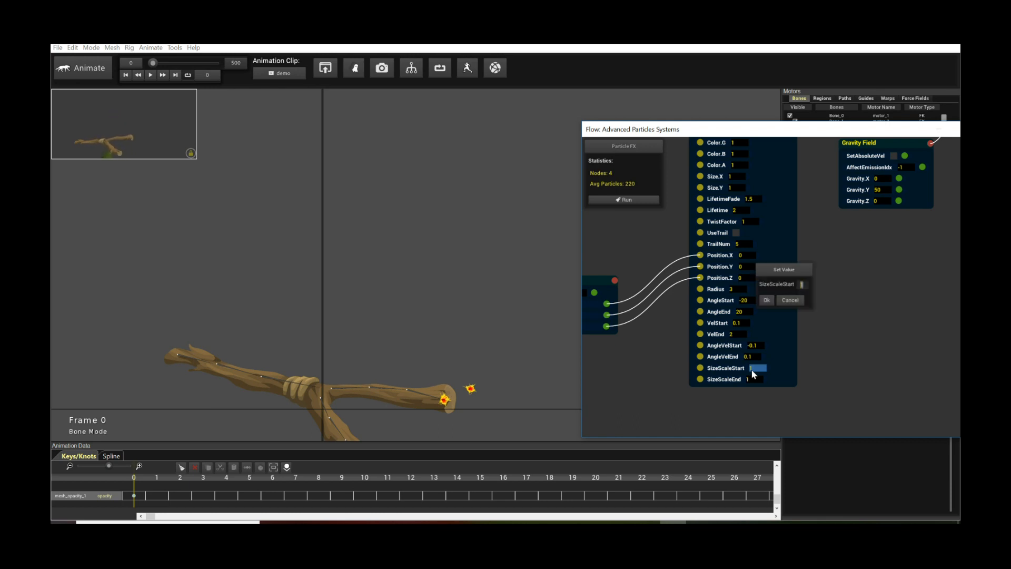
type("0.5")
key("Return")
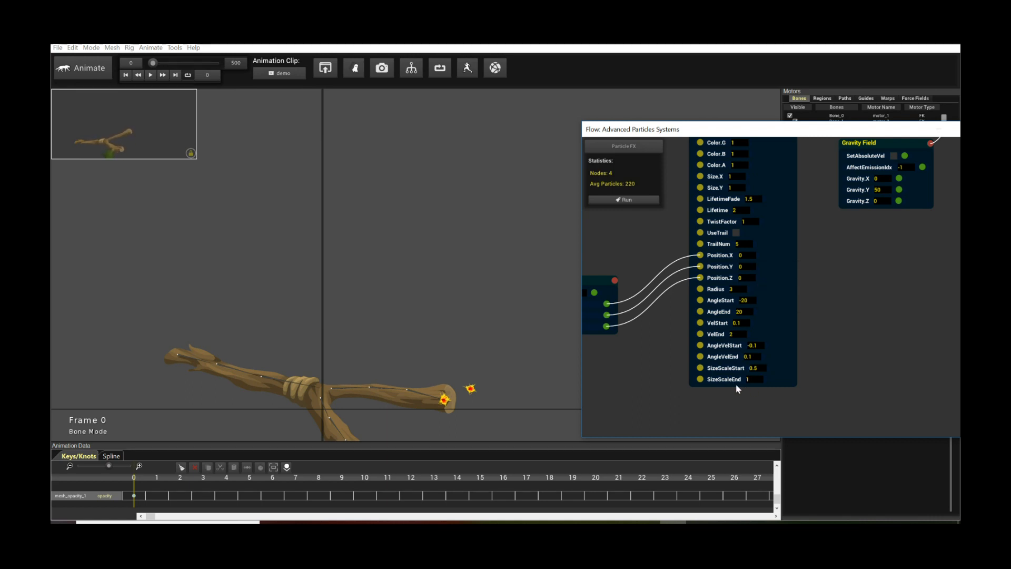
left_click(634, 200)
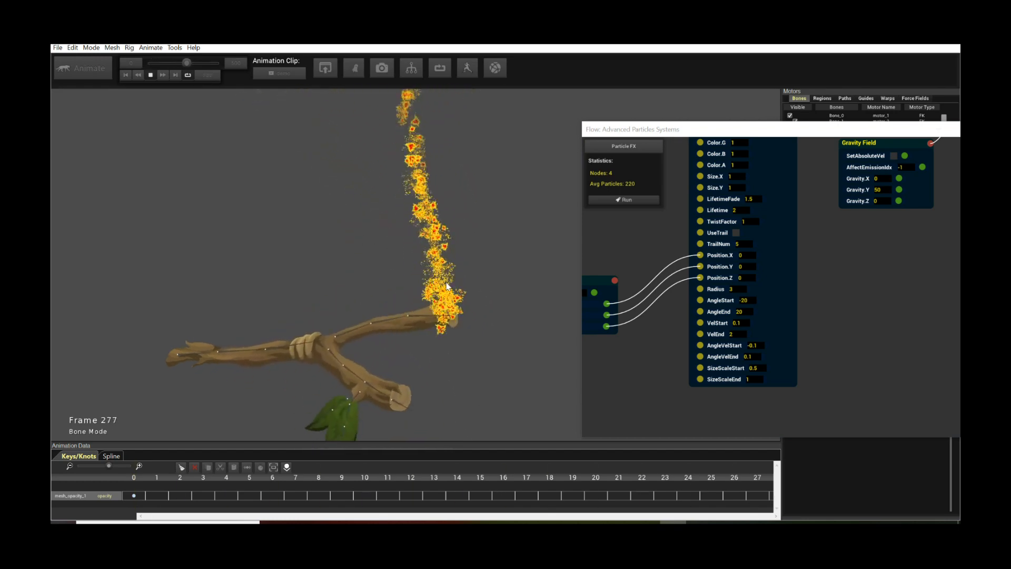
Step: Set Color.R, Color.G, Color.B and Color.A of the RadialSource node to 0.7 and rerun the particle simulation
scroll(864, 295, "up", 3)
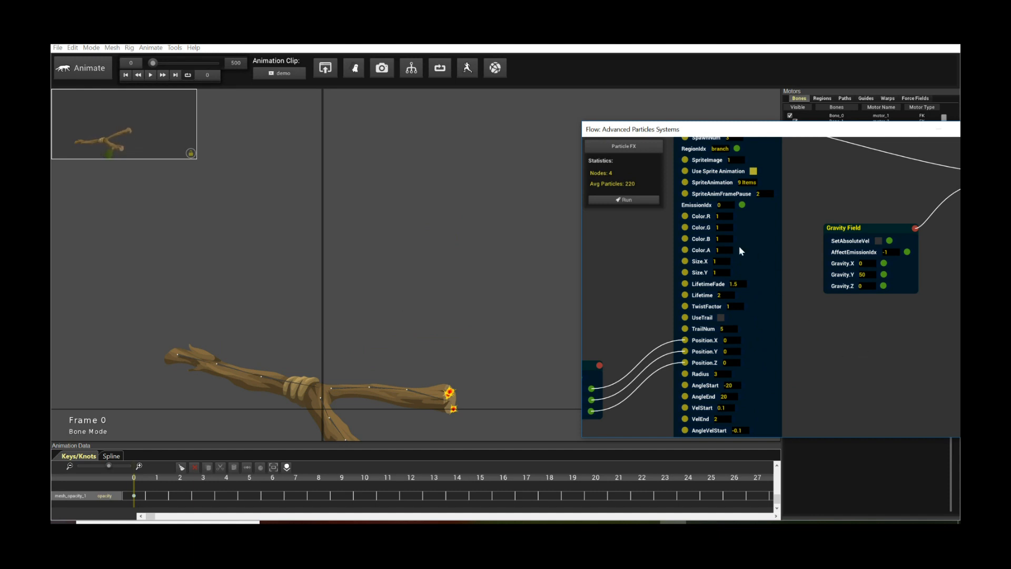
left_click(729, 217)
left_click(726, 216)
type("0.")
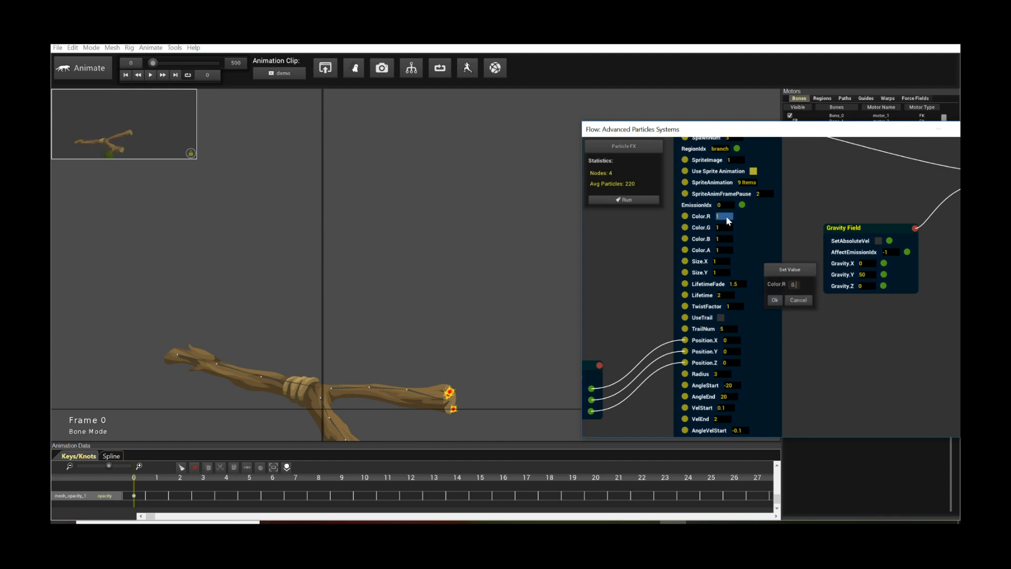
type("7")
key("Return")
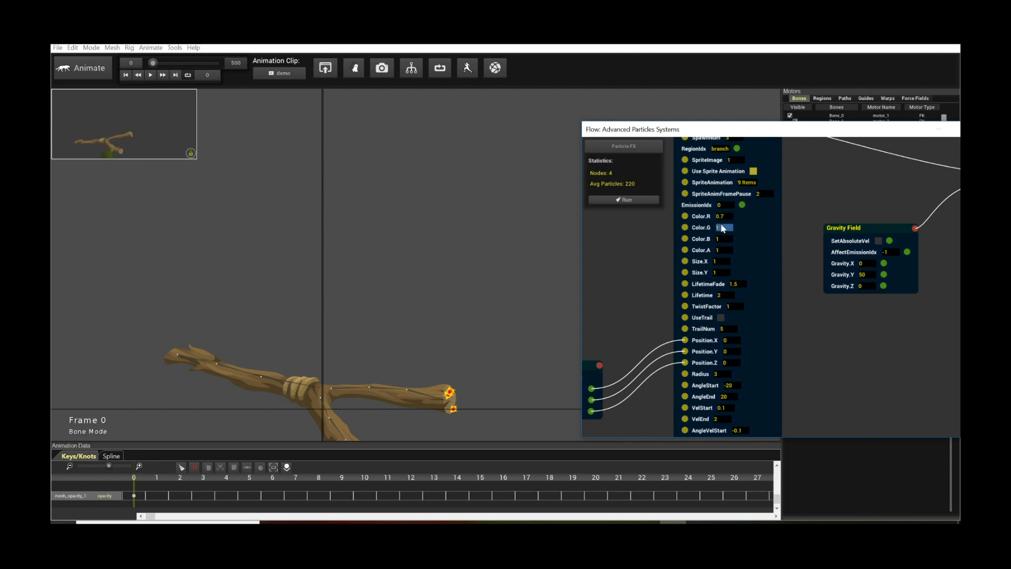
left_click(723, 228)
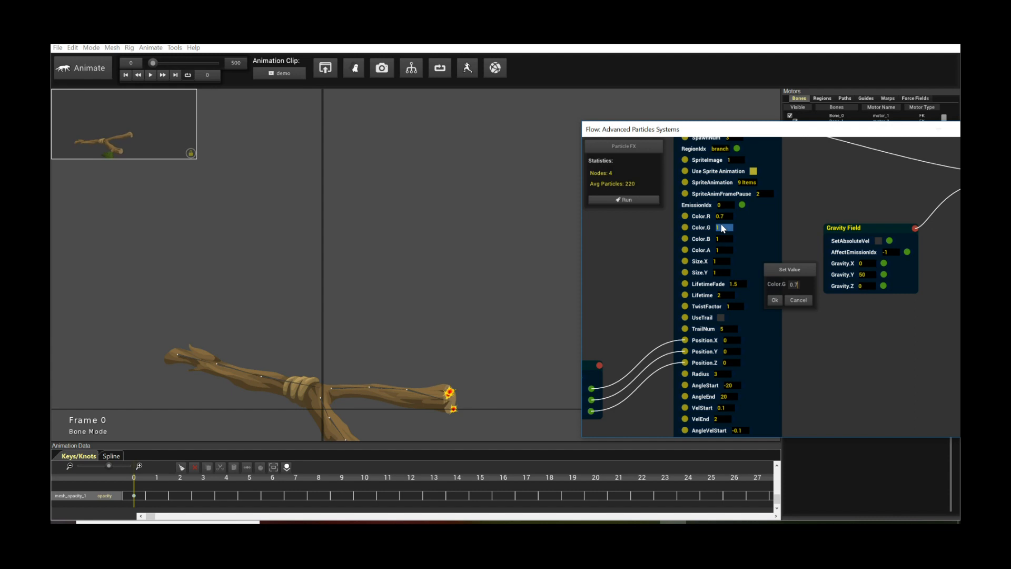
type("0.7")
key("Return")
left_click(727, 242)
type("0.7")
key("Return")
left_click(727, 252)
type("0.7")
key("Return")
left_click(634, 200)
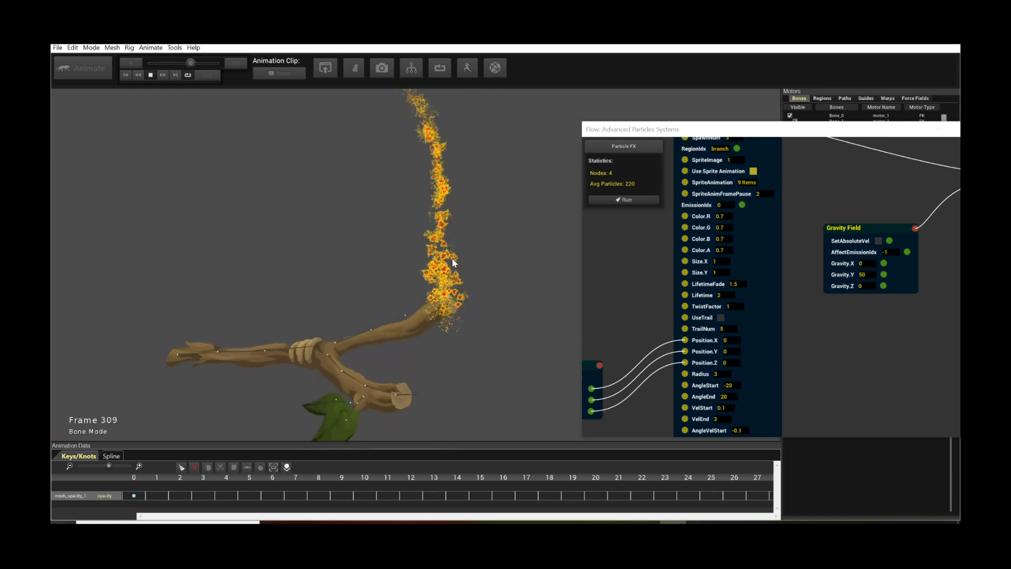
Step: Set all four color channels of the RadialSource node, R, G, B and A, to 0.5 and preview the recomputed simulation
left_click(722, 216)
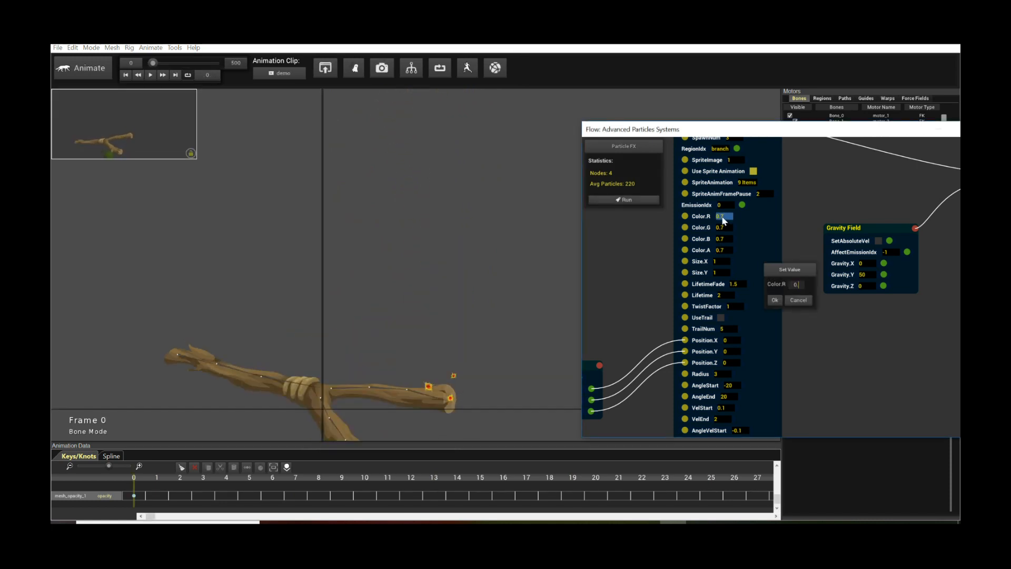
key("Return")
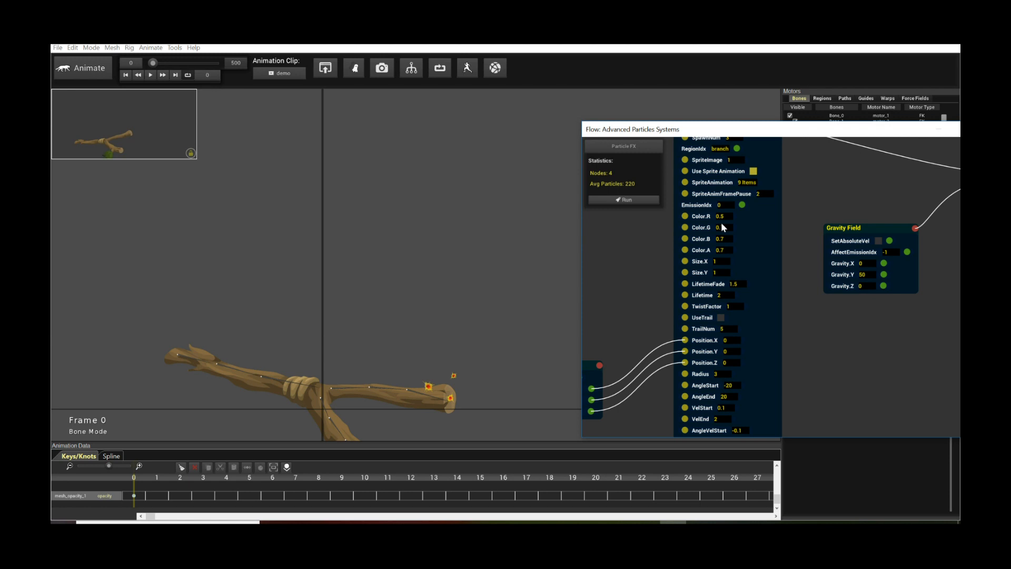
left_click(721, 227)
key("Return")
left_click(723, 240)
key("Return")
left_click(725, 251)
type("0.5")
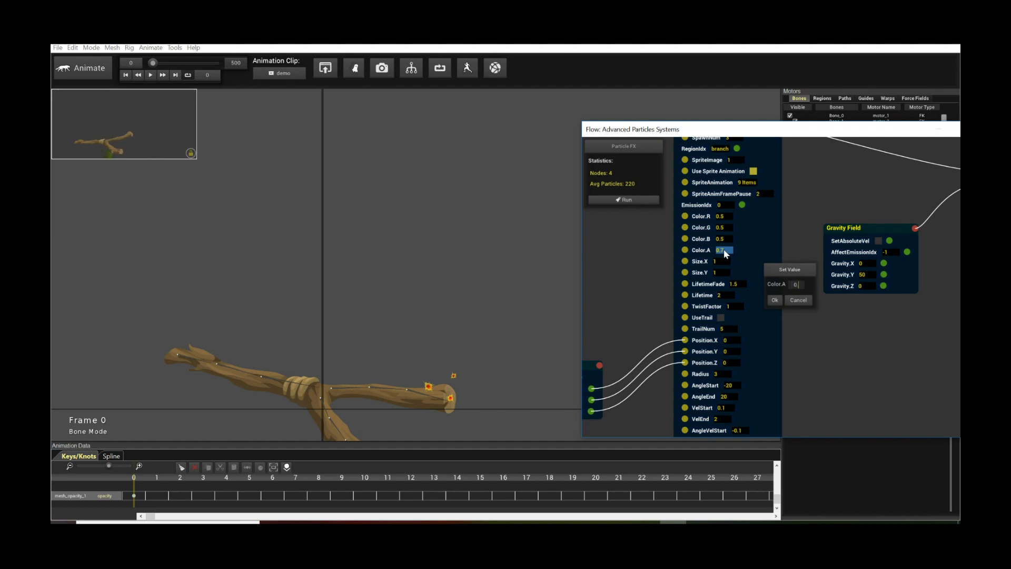
key("Return")
left_click(627, 203)
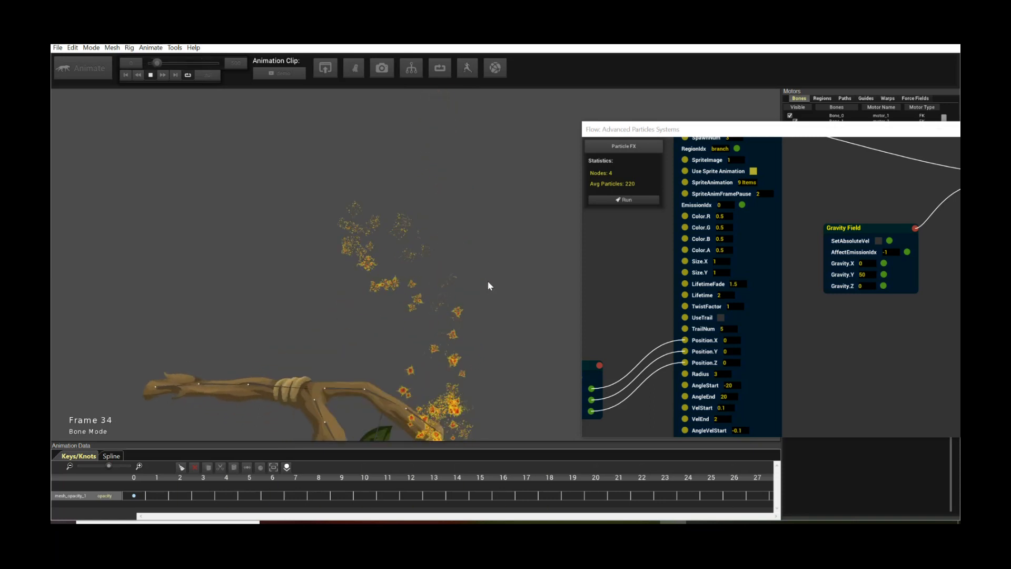
key("space")
Step: Set Gravity.Y of the Gravity Field node to 25, rerun the simulation and preview the particles at the branch tip
left_click(864, 275)
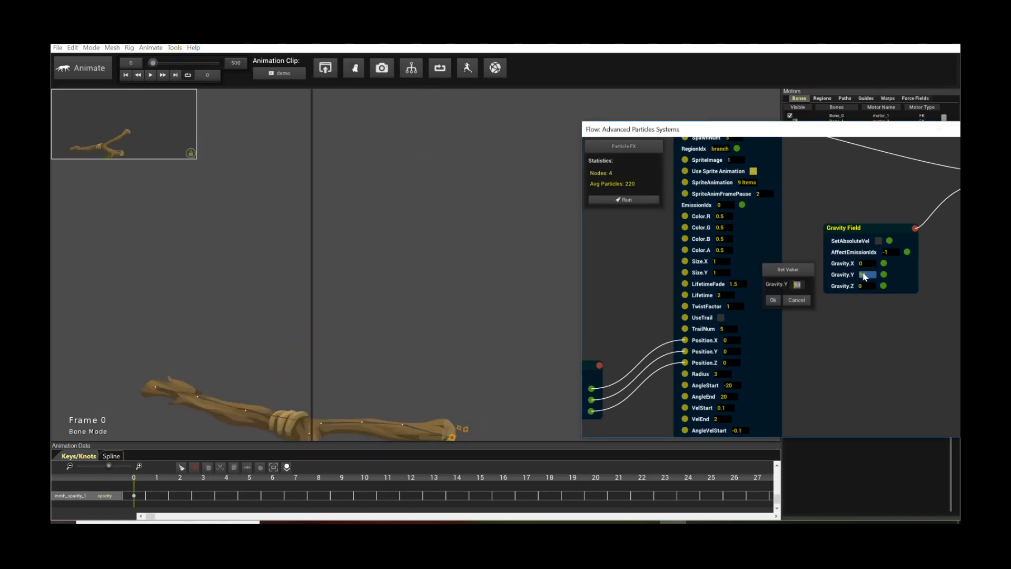
key("Return")
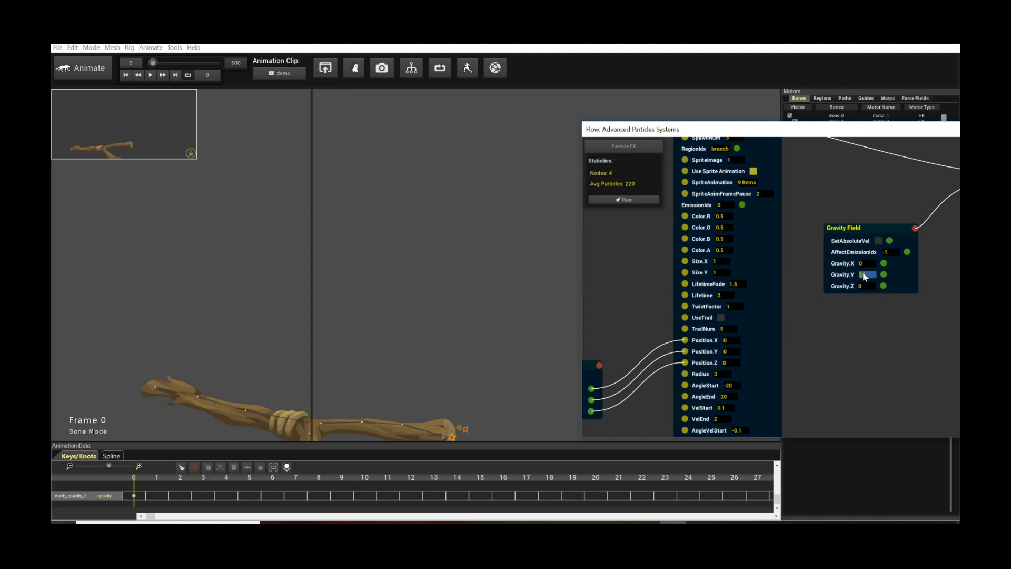
left_click(625, 200)
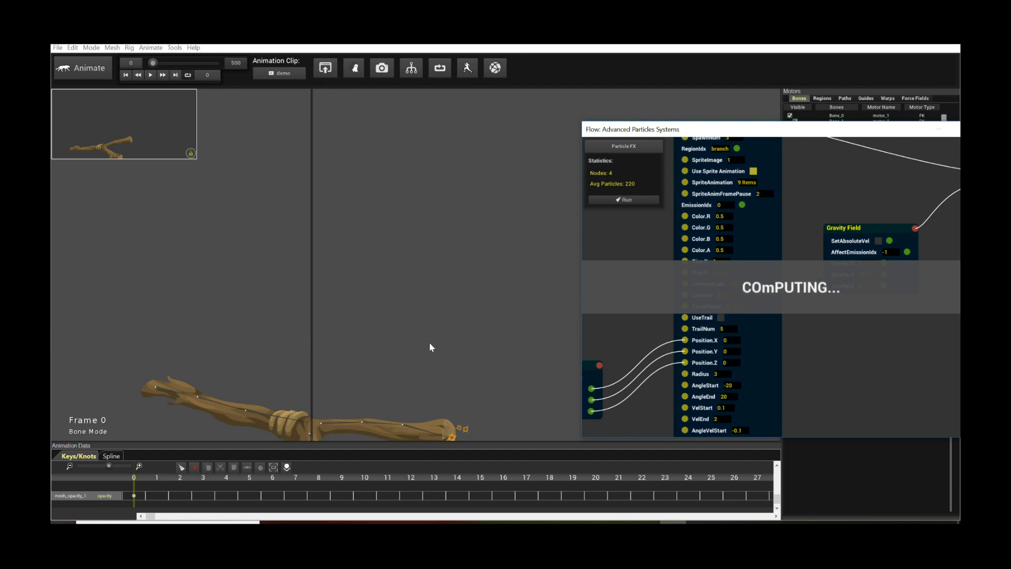
left_click_drag(435, 358, 439, 286)
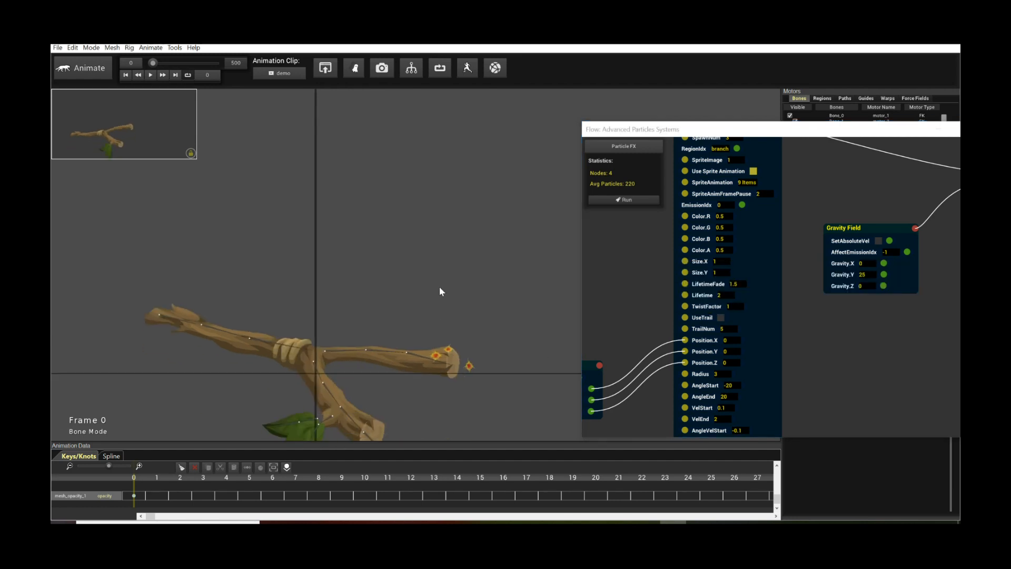
key("space")
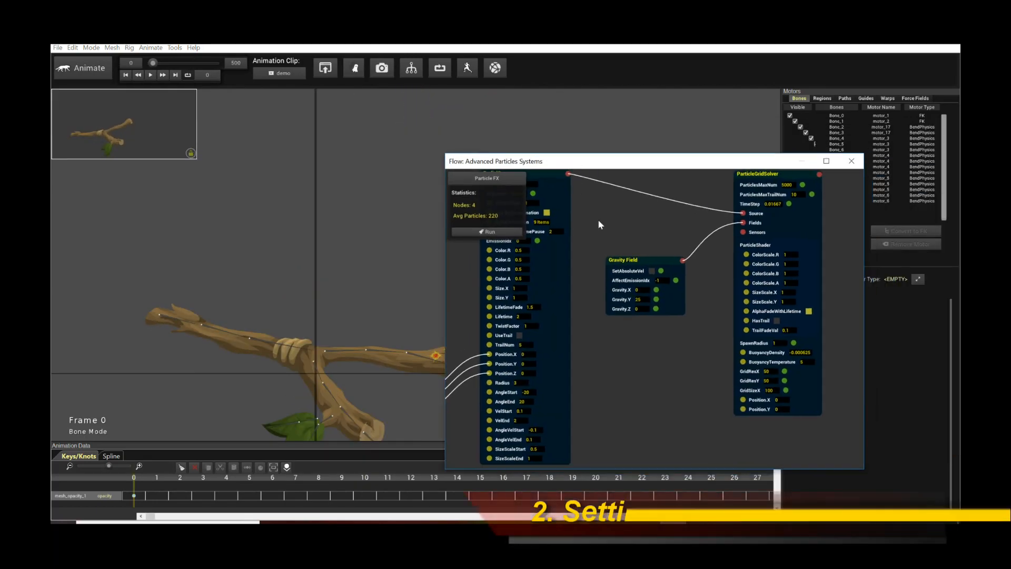
left_click_drag(684, 359, 675, 396)
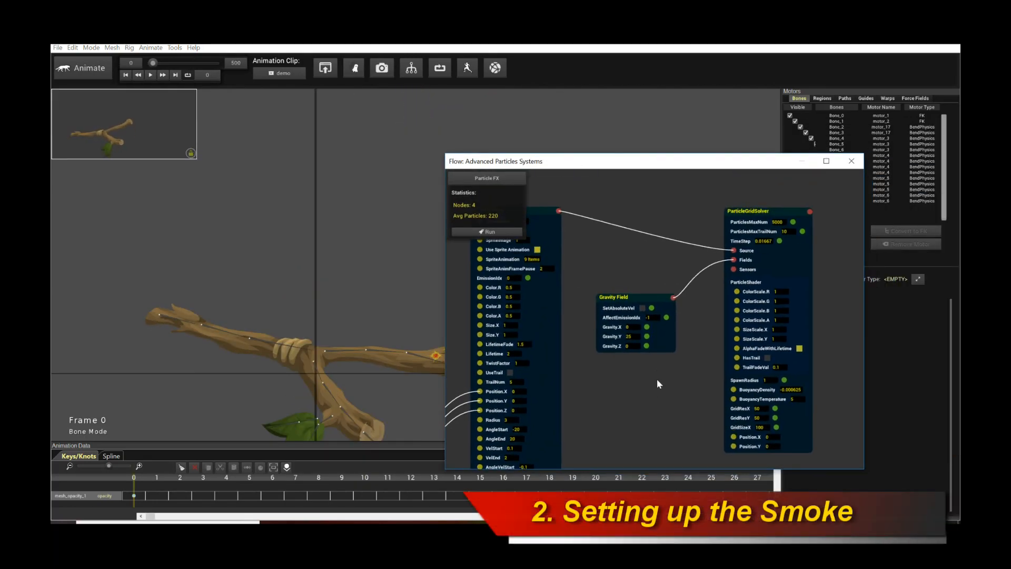
Step: Add a Solver Sensor node below the Gravity Field and connect it to the Sensors input of the ParticleGridSolver
left_click_drag(645, 272, 693, 289)
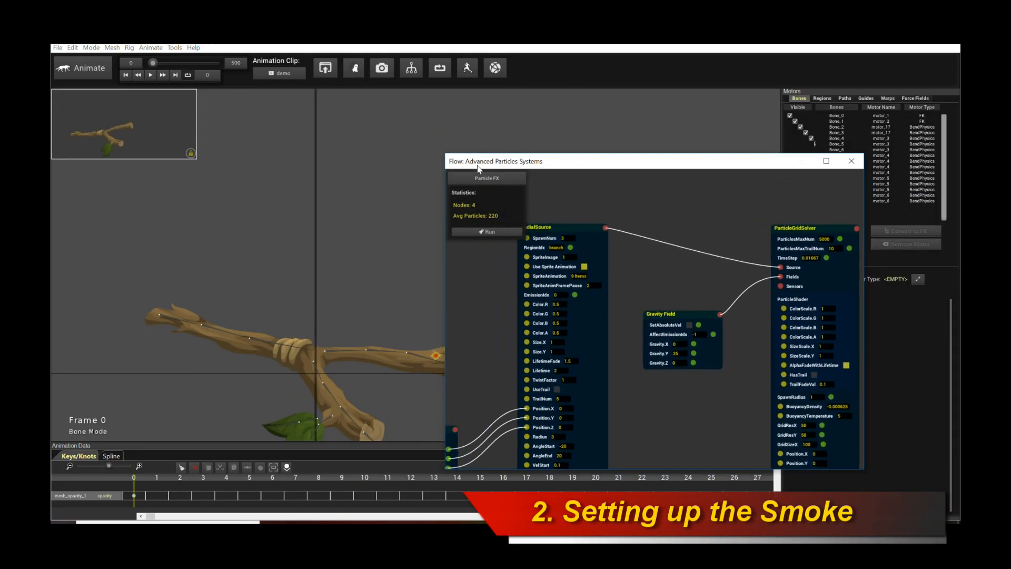
left_click_drag(479, 168, 487, 172)
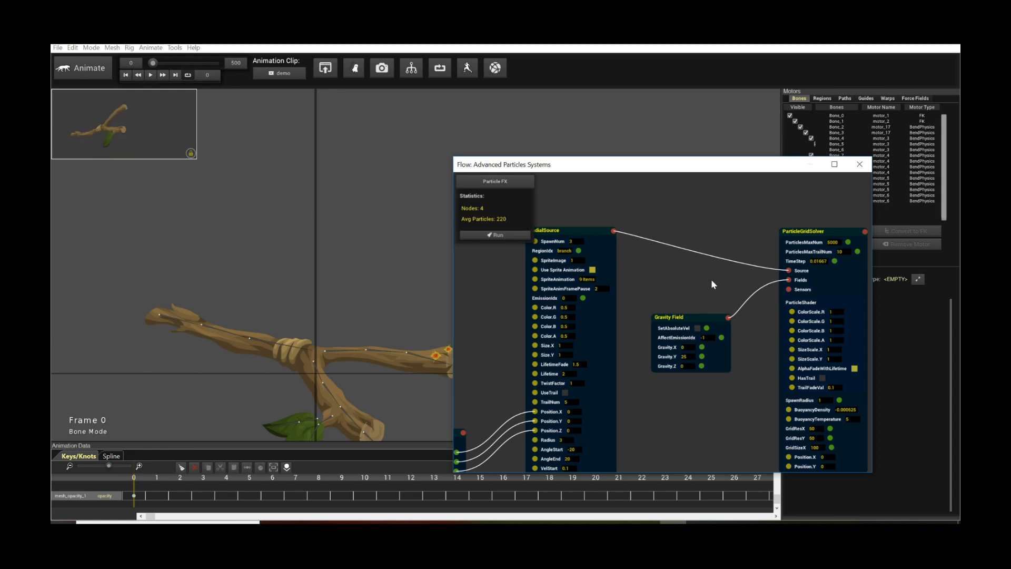
left_click_drag(711, 279, 662, 258)
right_click(628, 375)
mouse_move(632, 380)
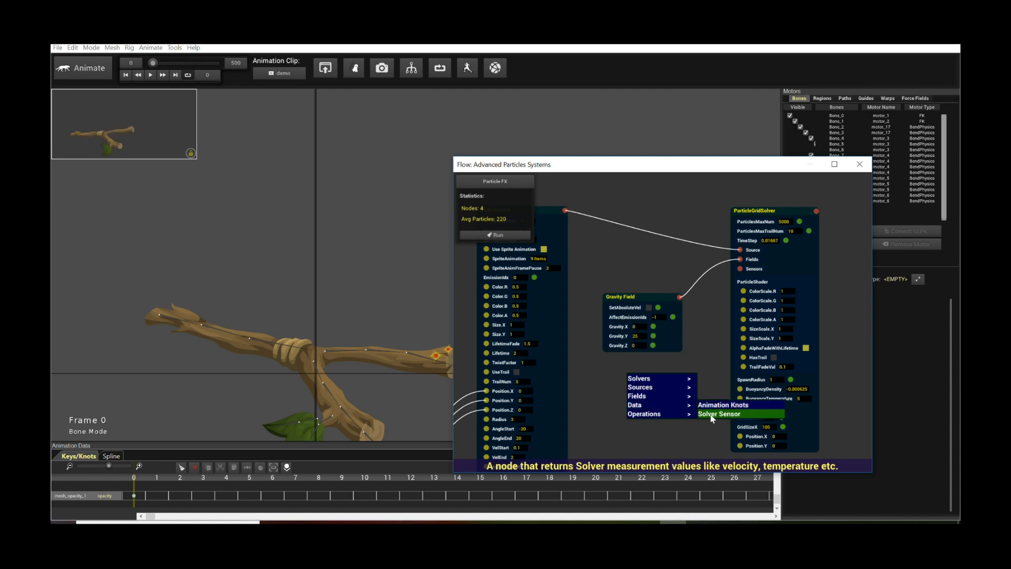
left_click(711, 415)
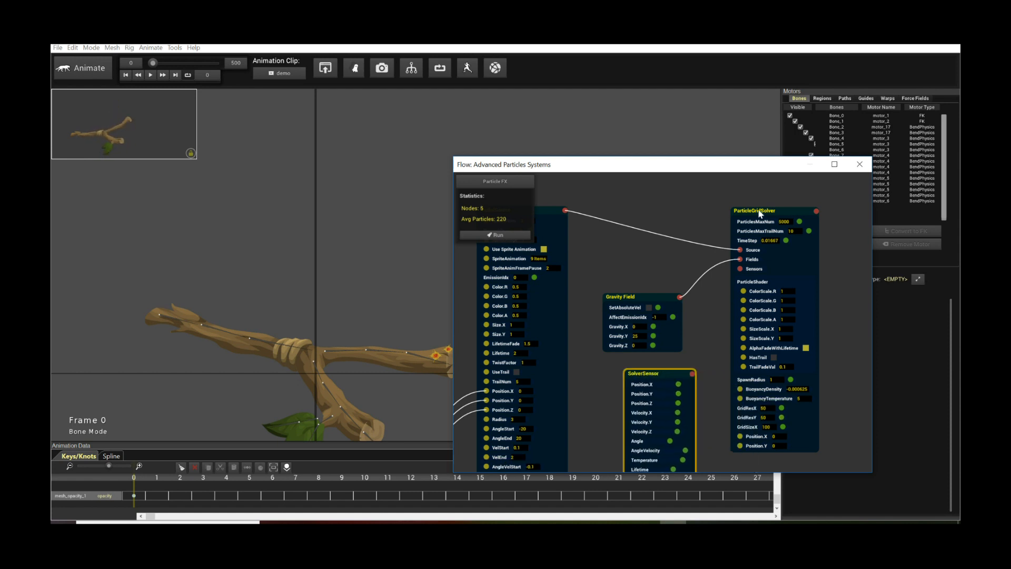
left_click_drag(728, 196, 761, 201)
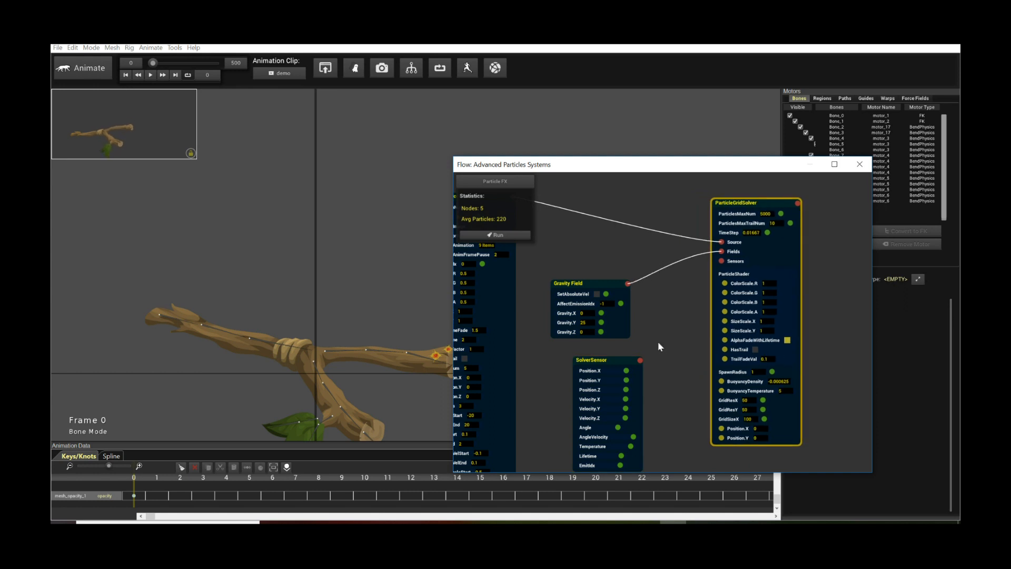
left_click_drag(723, 262, 722, 262)
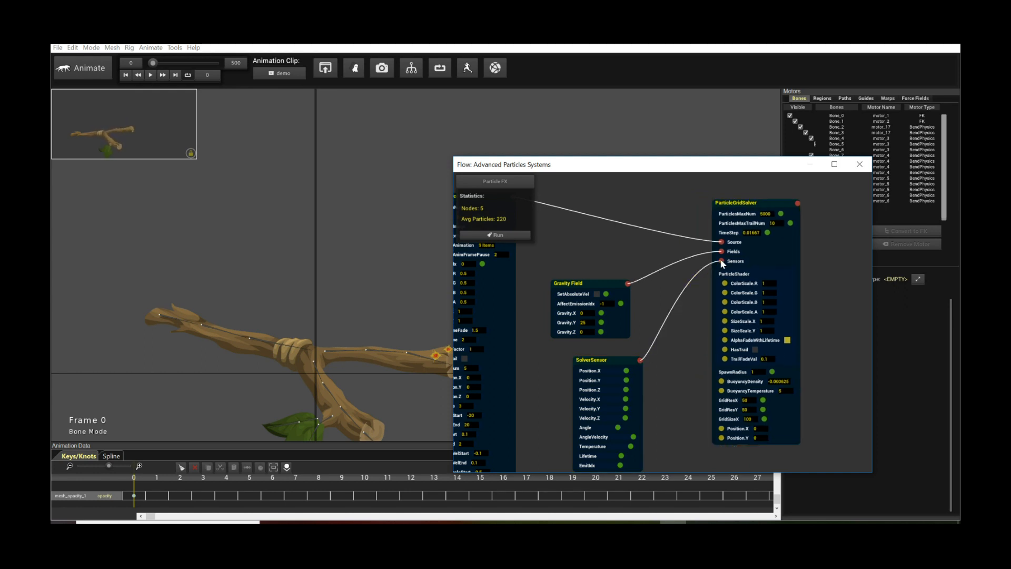
Step: Enlarge the Flow window and add a Bezier Map node below the ParticleGridSolver
scroll(695, 308, "up", 3)
left_click_drag(748, 303, 698, 261)
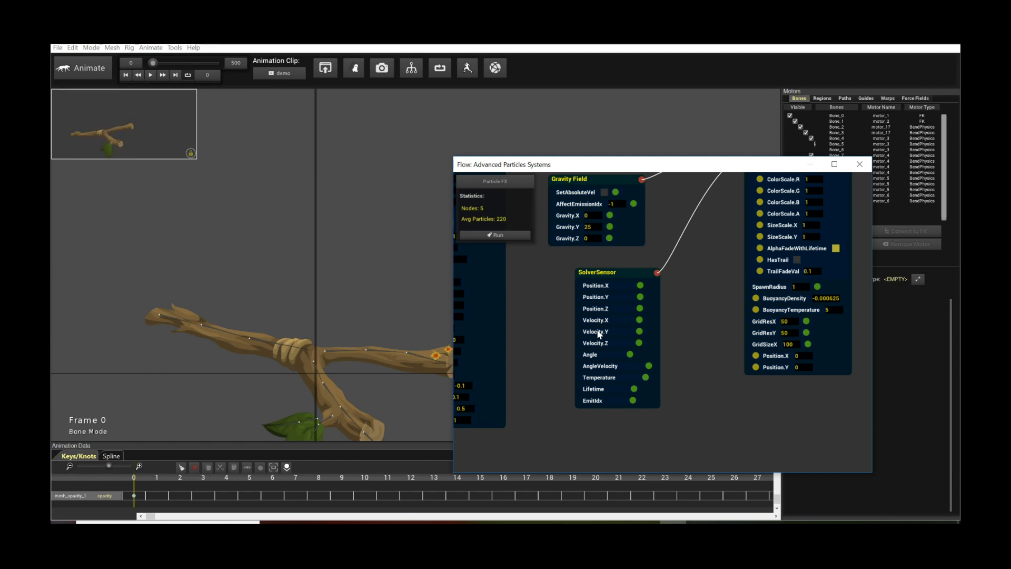
left_click_drag(634, 274, 619, 275)
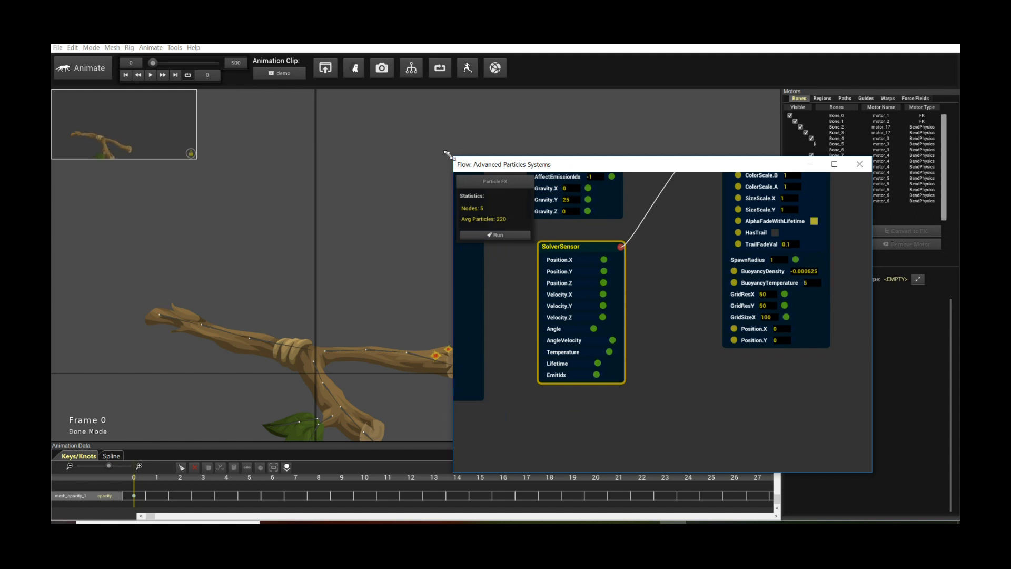
left_click_drag(454, 156, 396, 137)
left_click_drag(602, 249, 609, 365)
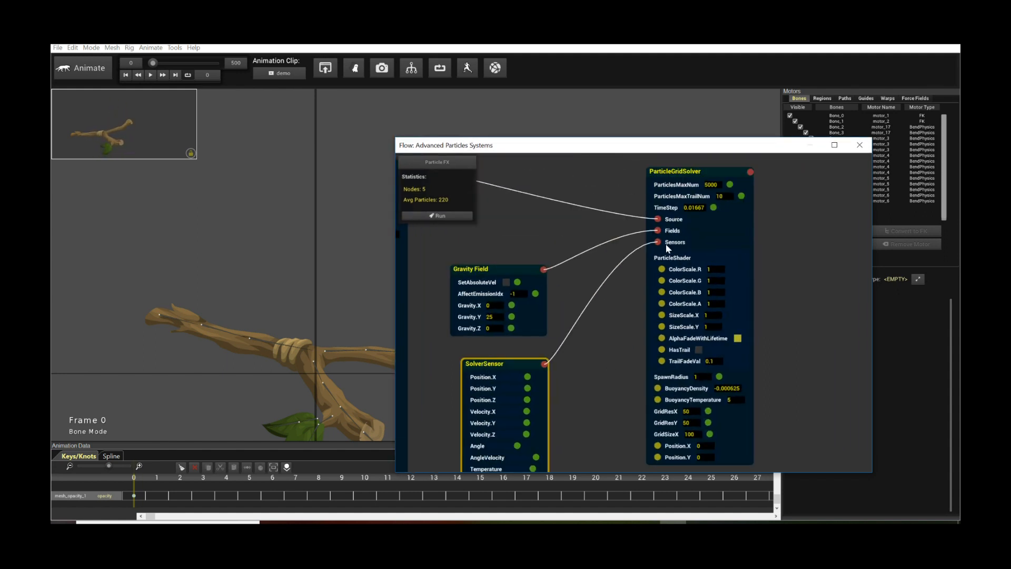
left_click_drag(563, 429, 583, 289)
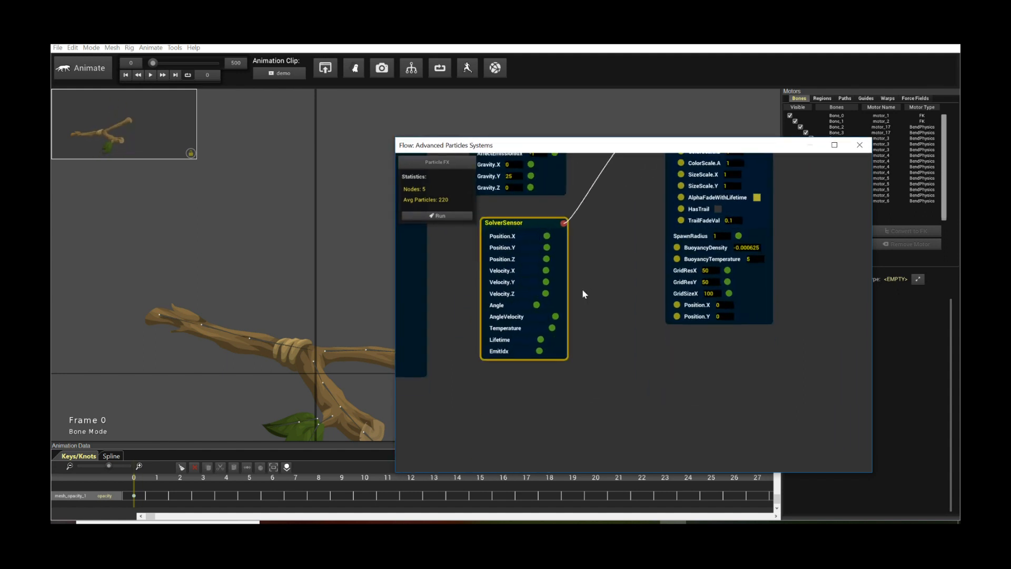
right_click(603, 354)
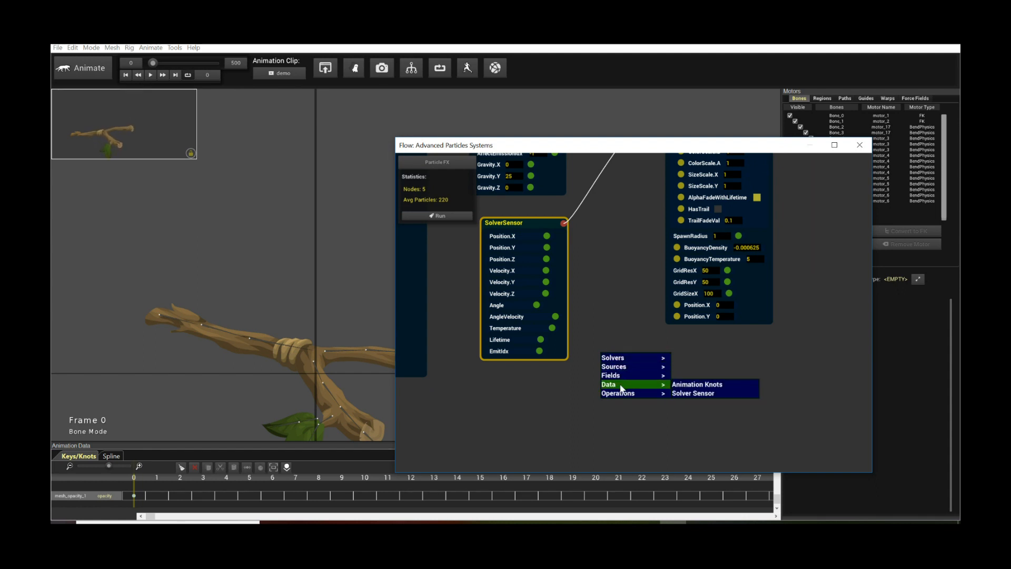
mouse_move(620, 398)
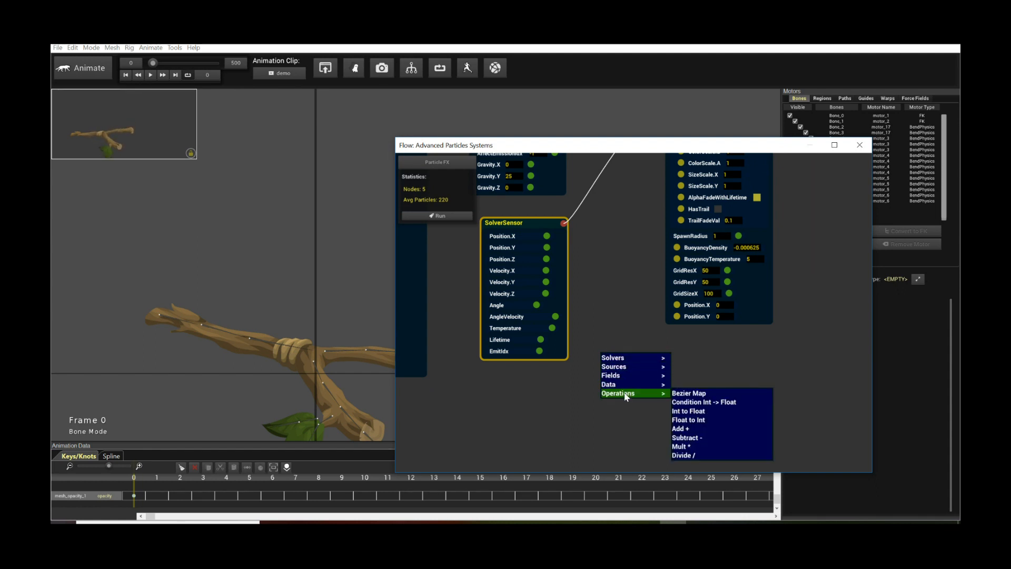
left_click(682, 395)
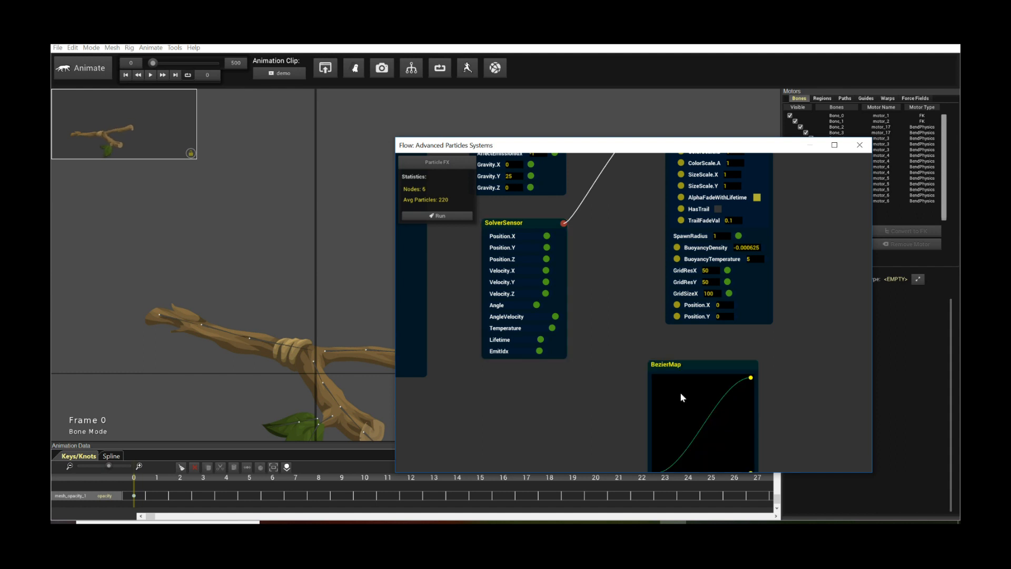
left_click_drag(684, 366, 660, 344)
Step: Spread out the SolverSensor and ParticleGridSolver nodes to make room around the BezierMap node
left_click_drag(573, 399, 560, 361)
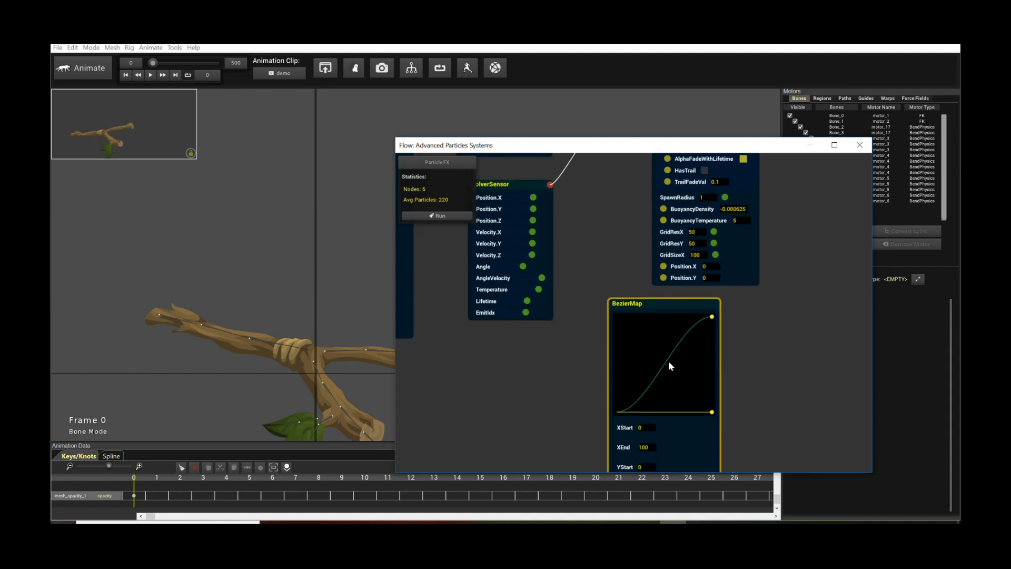
left_click_drag(501, 185, 495, 248)
left_click_drag(757, 361, 715, 311)
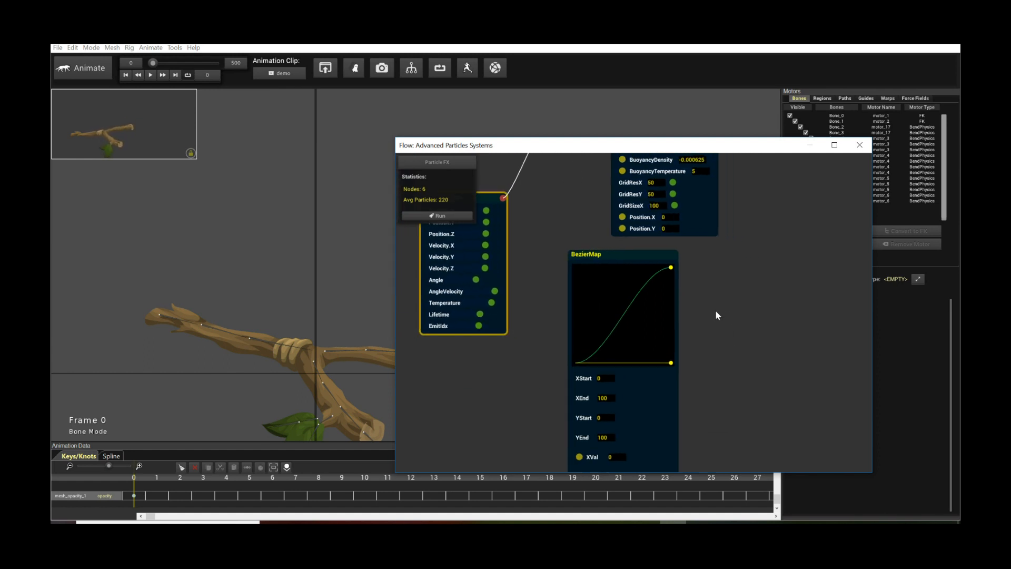
left_click_drag(799, 182, 720, 343)
scroll(721, 344, "down", 1)
left_click_drag(704, 248, 697, 334)
left_click_drag(544, 191, 711, 205)
Step: Place the BezierMap beside the SolverSensor and connect the sensor's Lifetime output to the map's XVal input
left_click_drag(597, 386, 657, 268)
left_click_drag(640, 321, 626, 278)
left_click_drag(617, 318, 629, 292)
left_click_drag(539, 345, 551, 315)
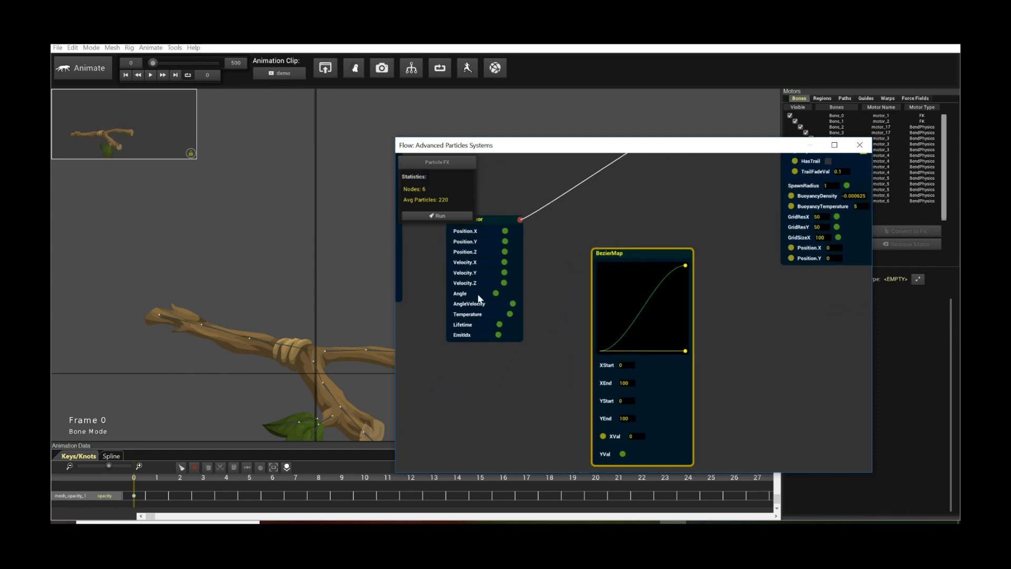
left_click_drag(492, 225, 508, 251)
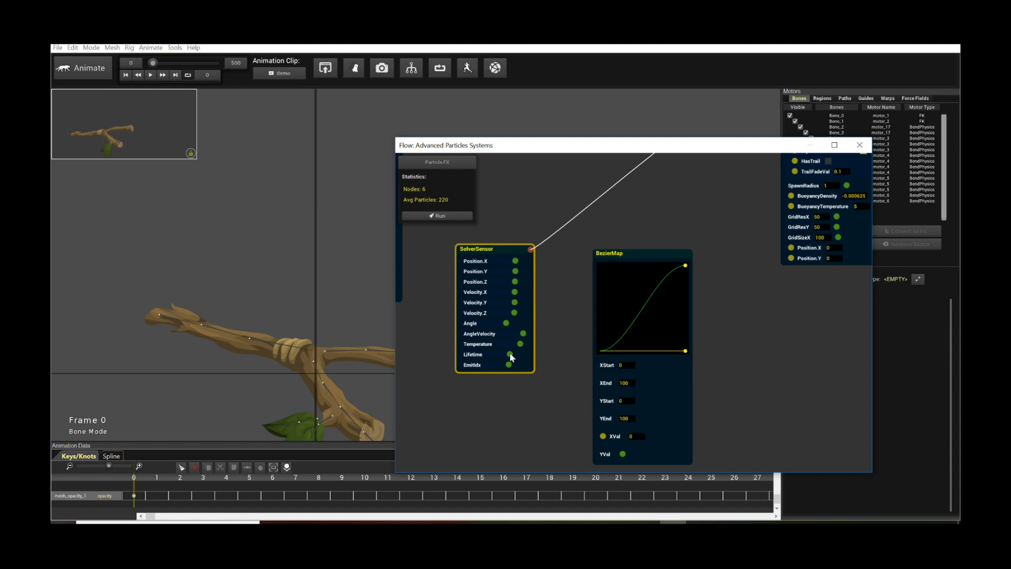
left_click_drag(523, 367, 604, 438)
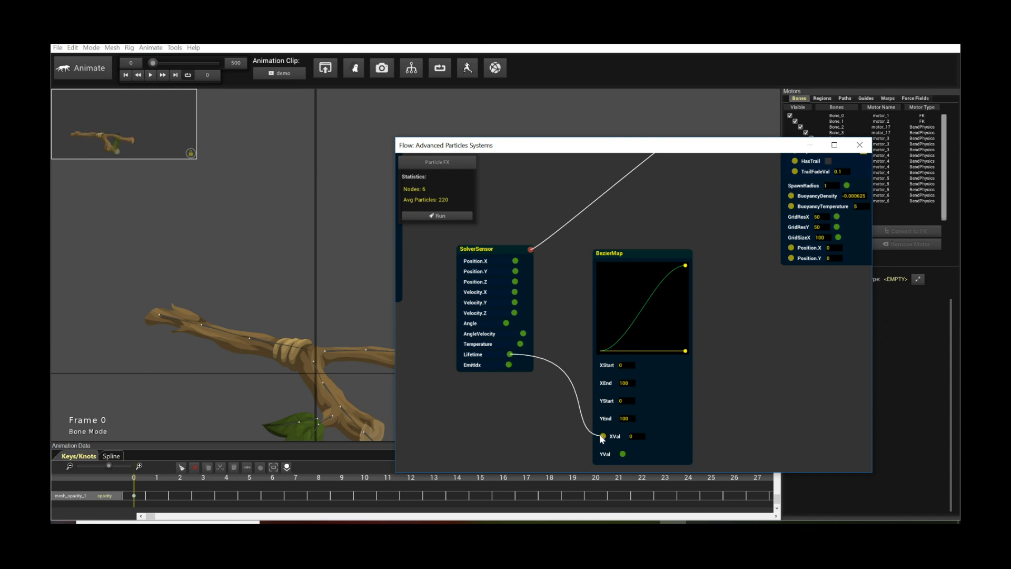
Step: Check the RadialSource's Lifetime and set the BezierMap's XStart to 2 and XEnd to 0
left_click_drag(506, 202, 645, 375)
left_click_drag(573, 339, 625, 371)
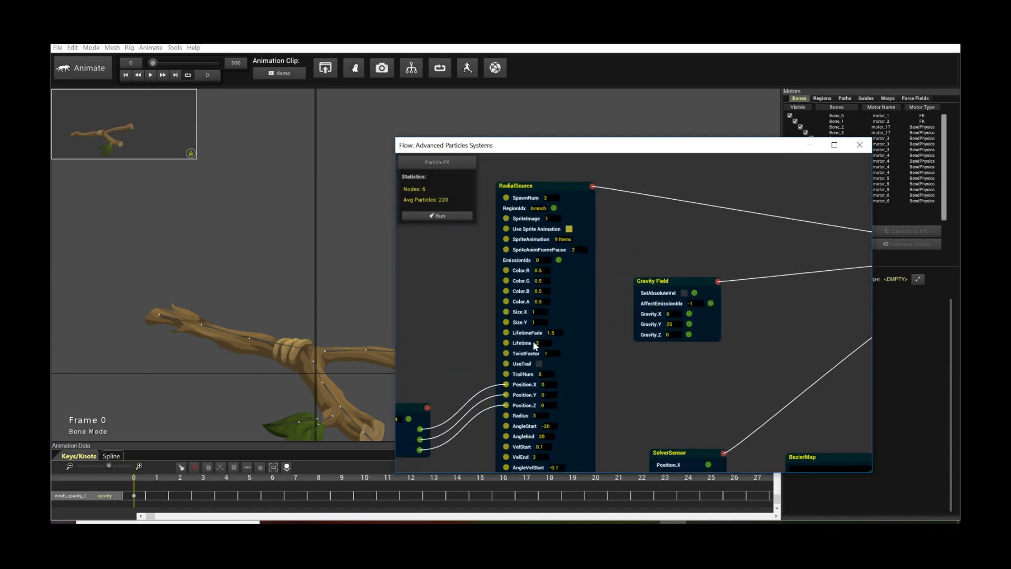
left_click_drag(690, 378, 564, 241)
left_click_drag(797, 430, 718, 369)
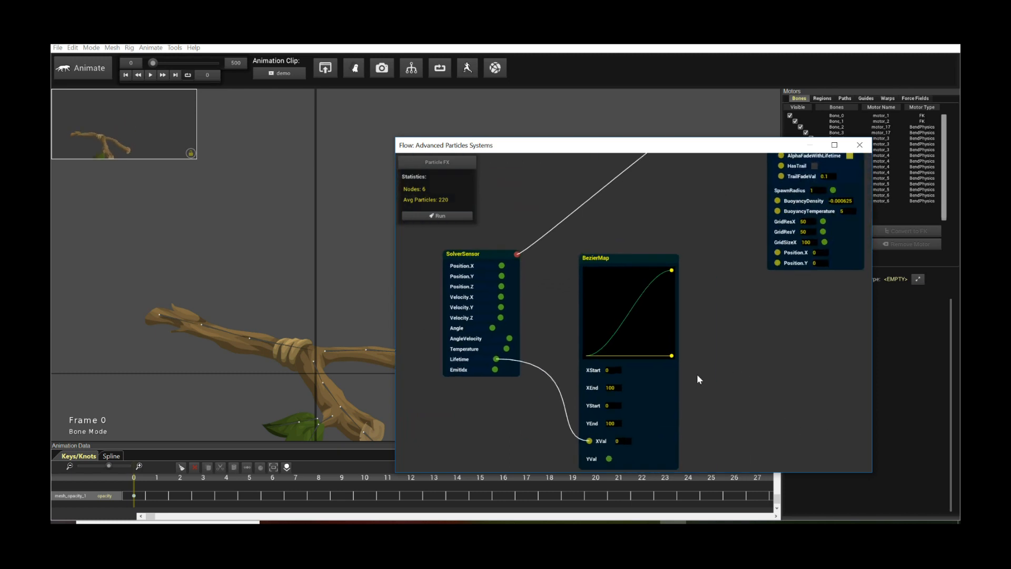
left_click(613, 369)
type("2")
key("Return")
left_click(610, 389)
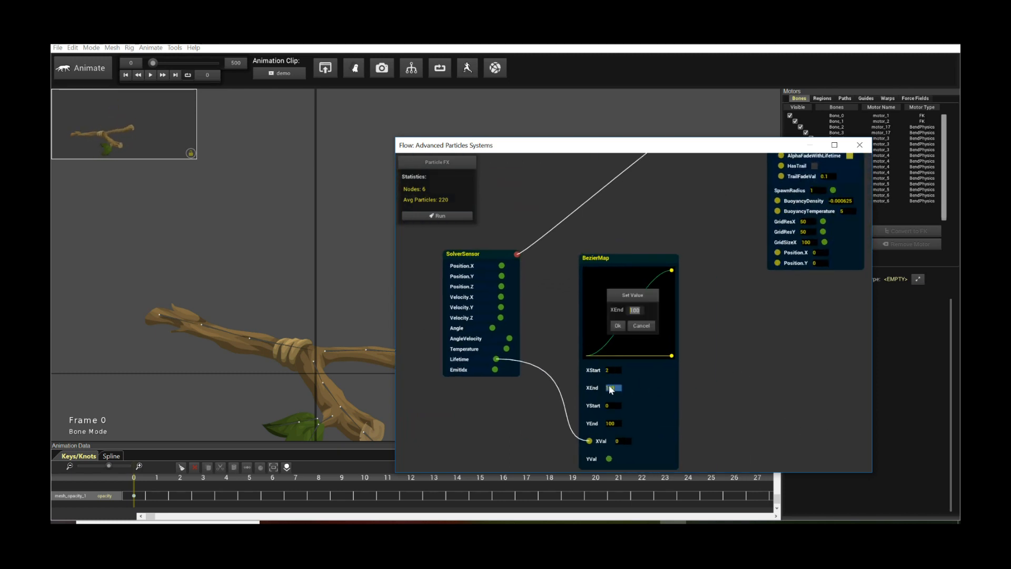
type("0")
key("Return")
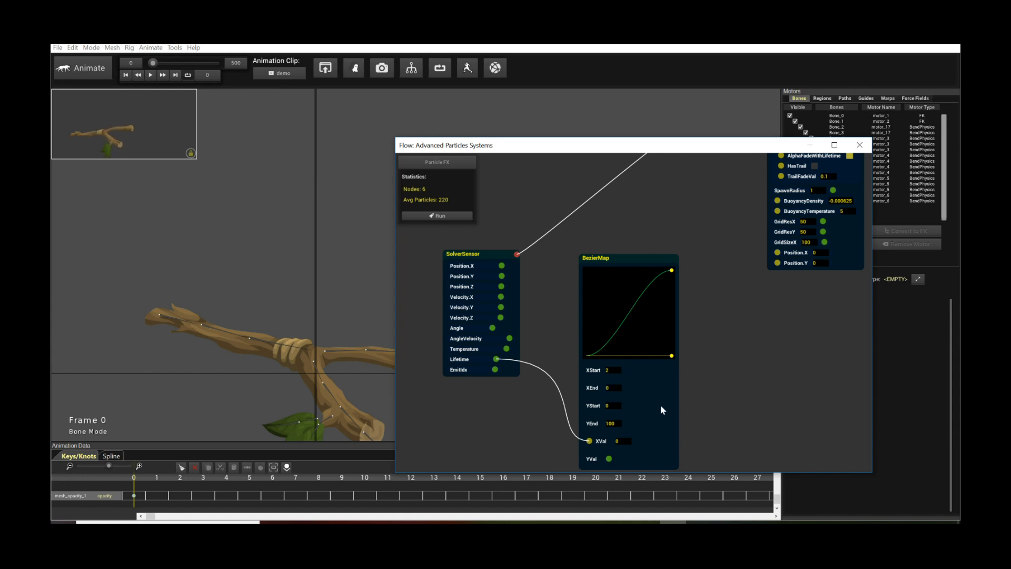
Step: Set the BezierMap's YStart to 1 and YEnd to 0.1
left_click(612, 406)
type("1")
key("Return")
left_click(617, 423)
left_click(616, 424)
type("0.1")
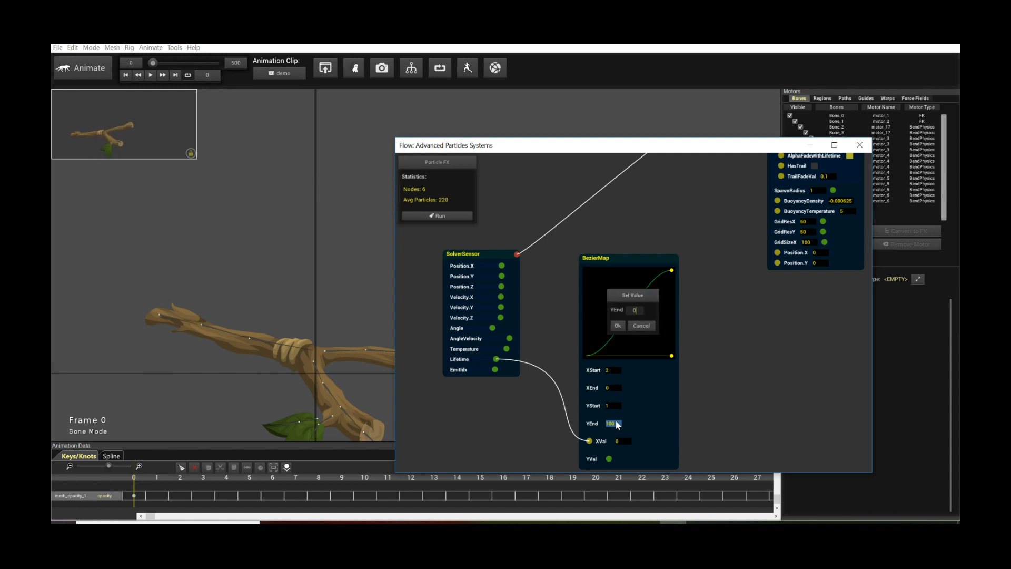
key("Return")
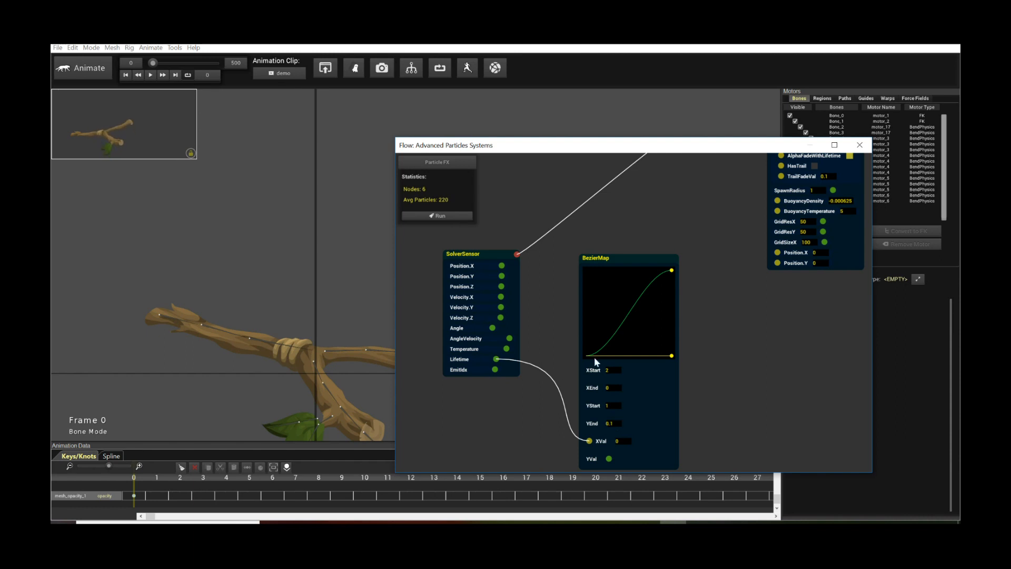
Step: Reshape the BezierMap curve into a steep early rise by moving both control handles to the graph's upper-left corner
left_click_drag(672, 357, 589, 270)
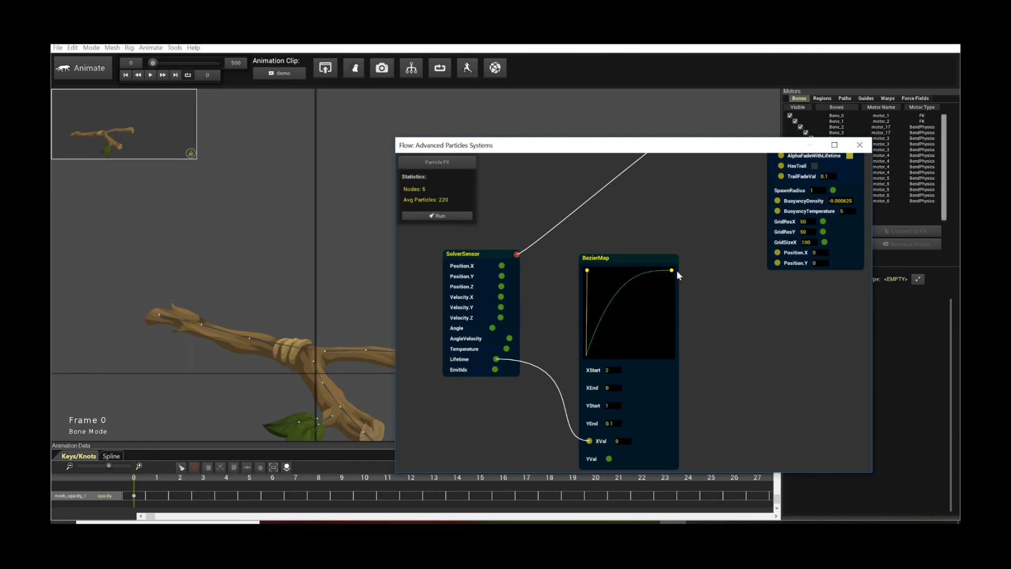
left_click_drag(672, 270, 588, 270)
left_click(612, 407)
Step: Connect the BezierMap's YVal output to ColorScale.R, ColorScale.G and ColorScale.B of the ParticleGridSolver and space the nodes apart
left_click_drag(769, 344, 688, 356)
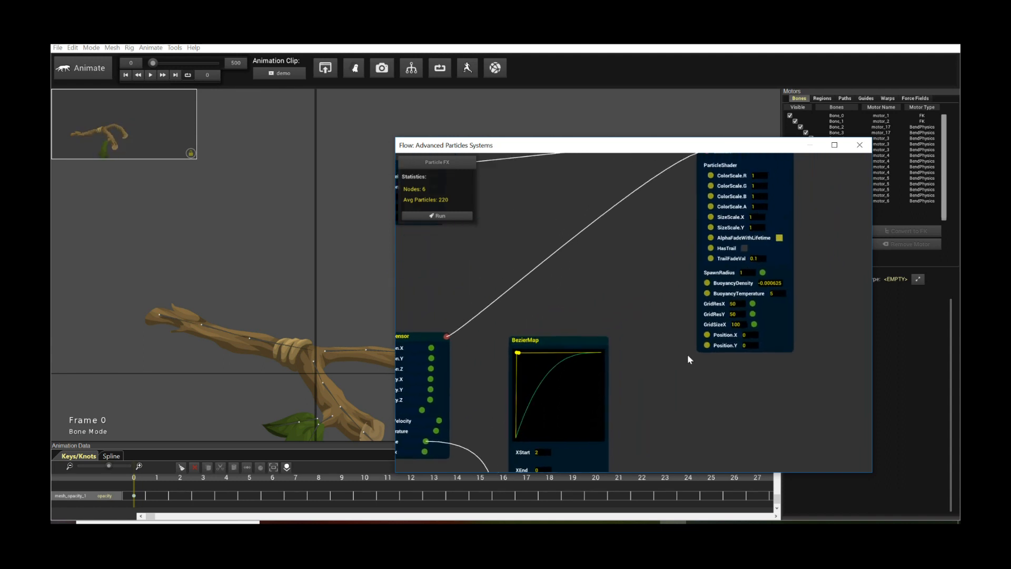
left_click_drag(654, 266, 630, 377)
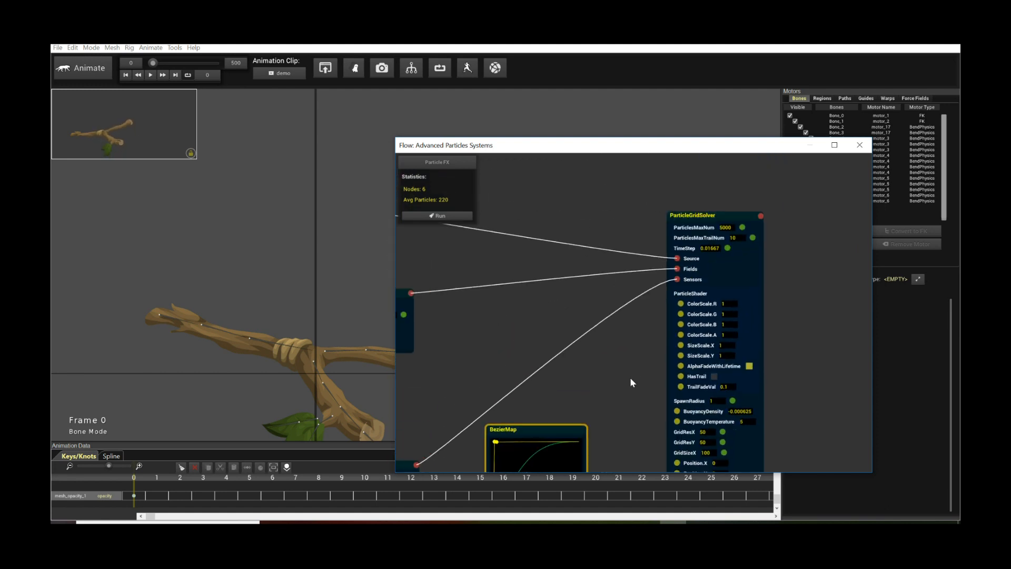
left_click_drag(690, 214, 703, 290)
left_click_drag(602, 418, 597, 255)
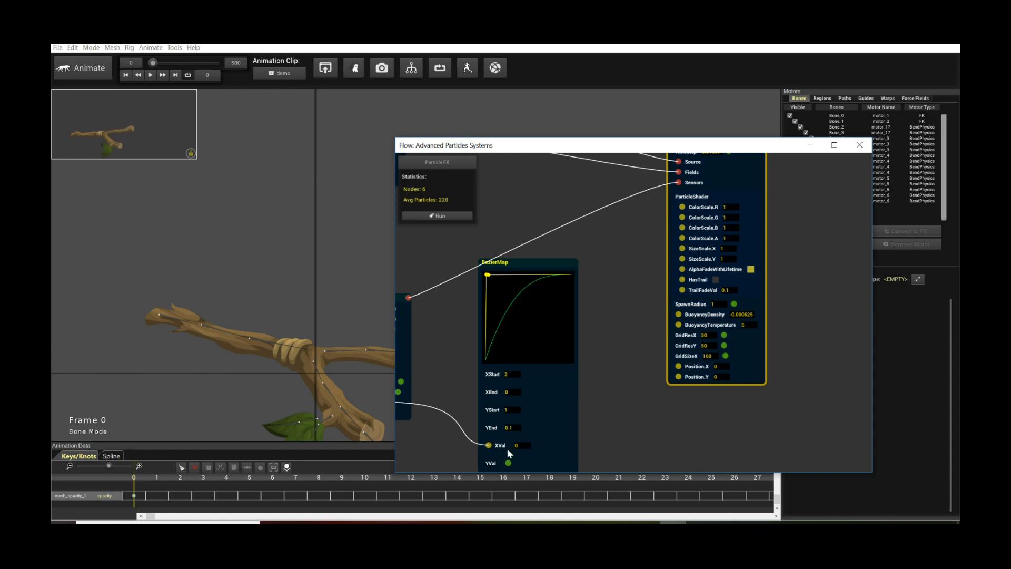
left_click_drag(508, 463, 682, 207)
scroll(636, 411, "down", 1)
left_click_drag(505, 440, 678, 195)
left_click_drag(503, 441, 674, 205)
scroll(754, 264, "up", 1)
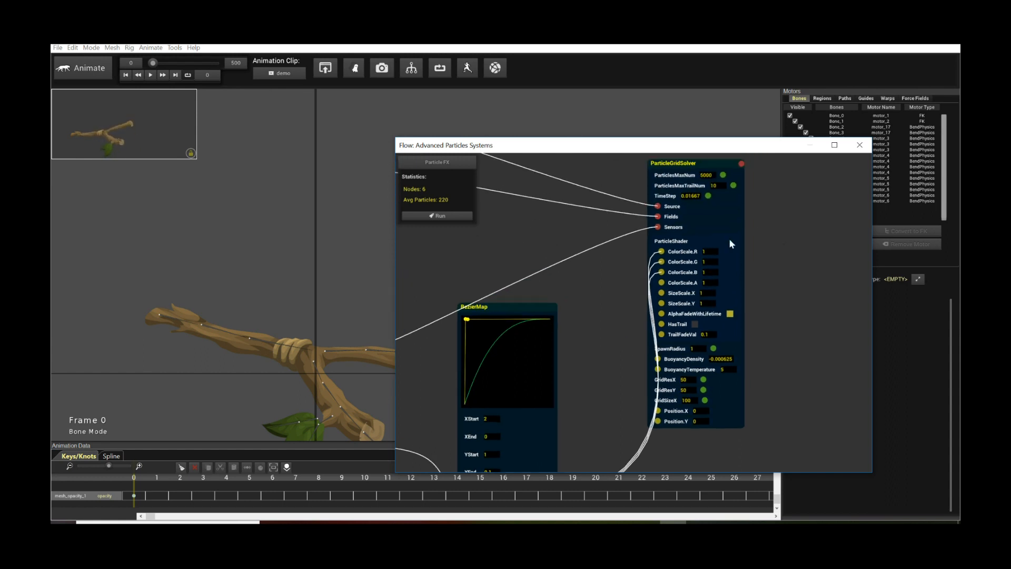
left_click_drag(706, 159, 797, 176)
left_click_drag(668, 342, 659, 282)
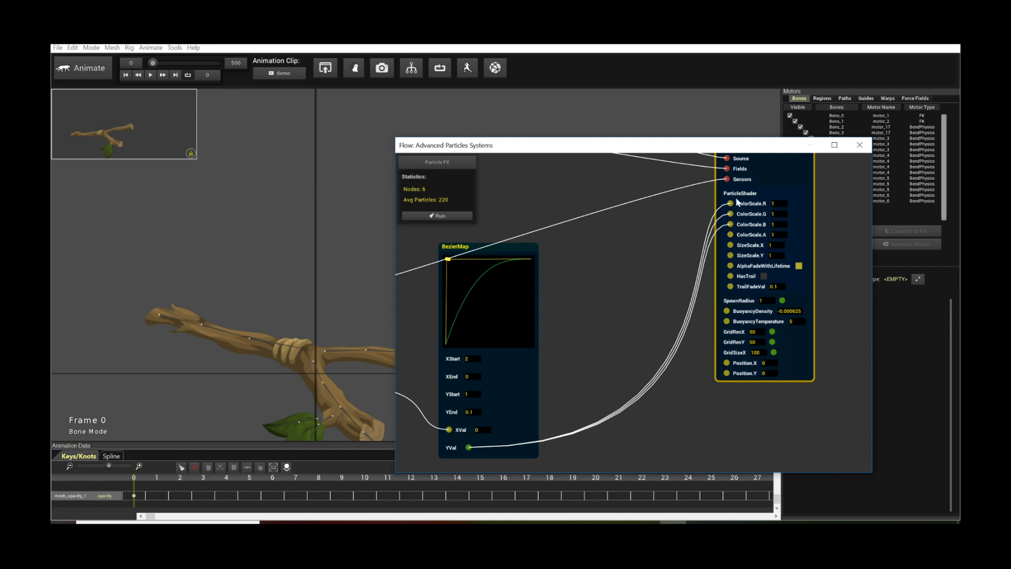
Step: Review the solver's ColorScale.R, G and B fields and the BezierMap and SolverSensor connections that drive them
left_click(779, 203)
left_click(780, 213)
left_click(780, 204)
left_click(780, 224)
left_click_drag(611, 321, 635, 305)
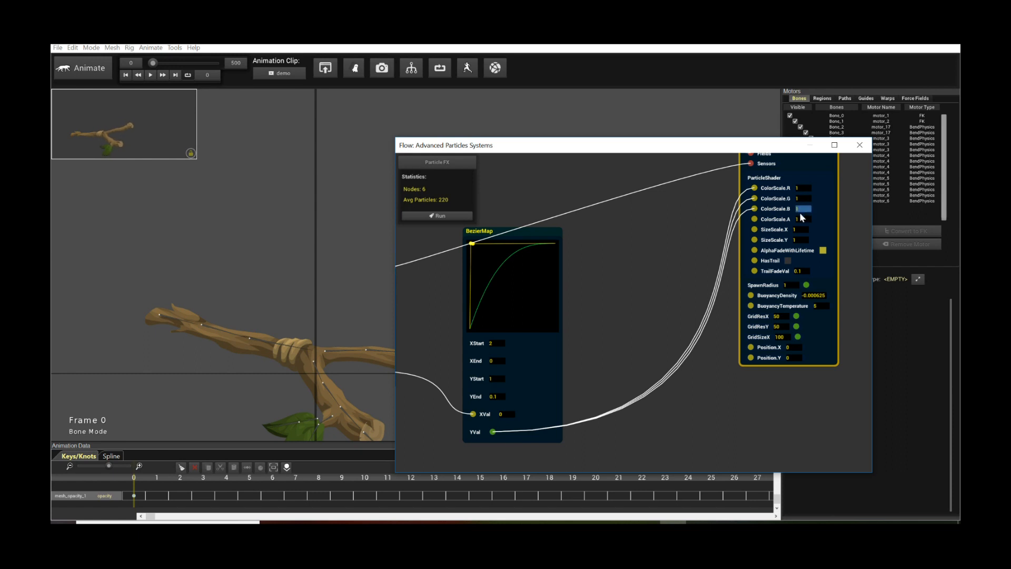
left_click(501, 398)
left_click_drag(587, 356, 760, 369)
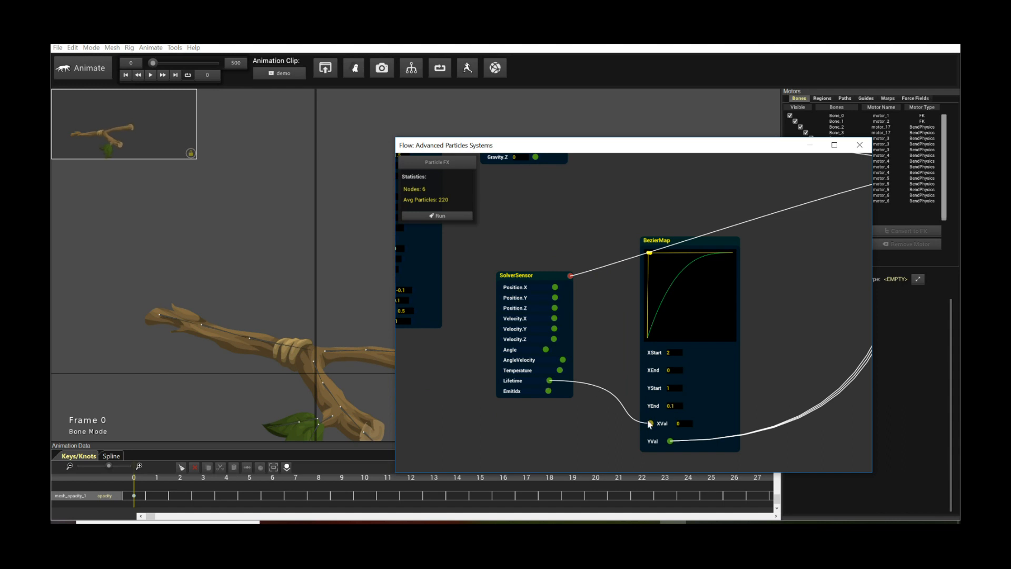
Step: Rerun the particle simulation, move the Flow window clear of the branch and play the animation
left_click(452, 215)
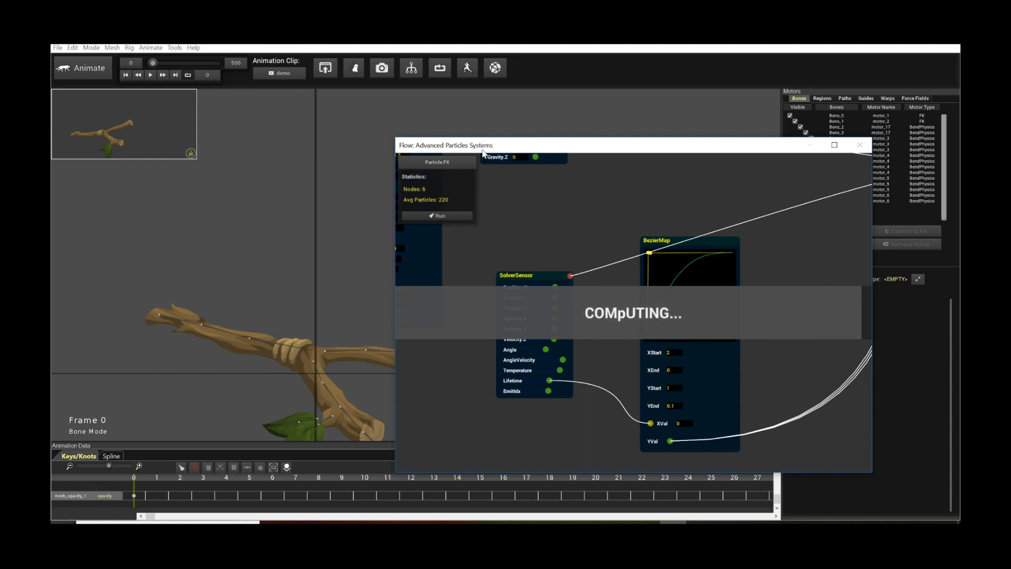
left_click_drag(493, 146, 699, 175)
left_click(456, 237)
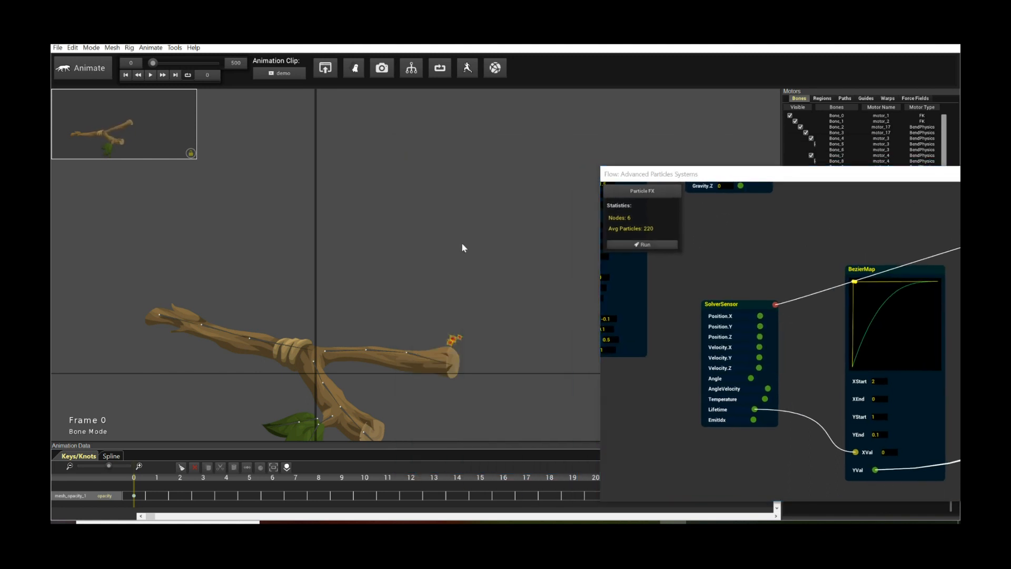
key("space")
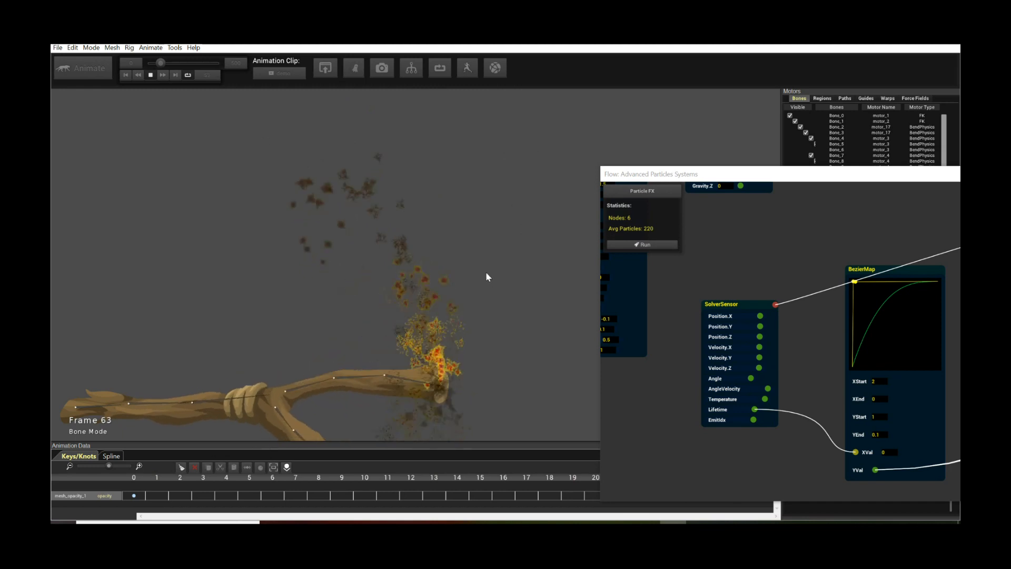
Step: Stop playback, set the BezierMap's YEnd to 0.01 and rerun the particle simulation
key("space")
left_click_drag(700, 176, 437, 132)
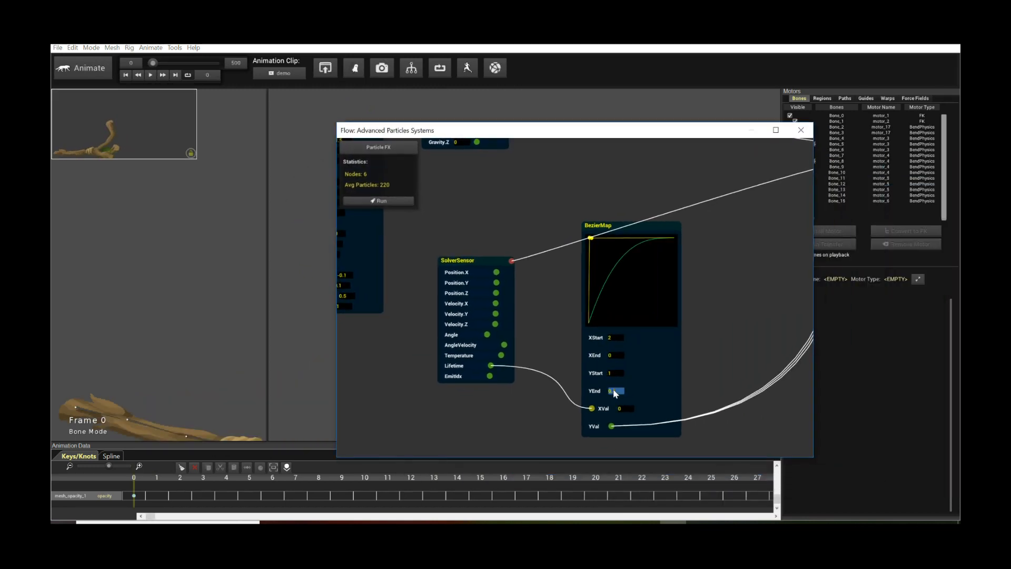
left_click(613, 388)
type("0.01")
key("Return")
left_click(379, 201)
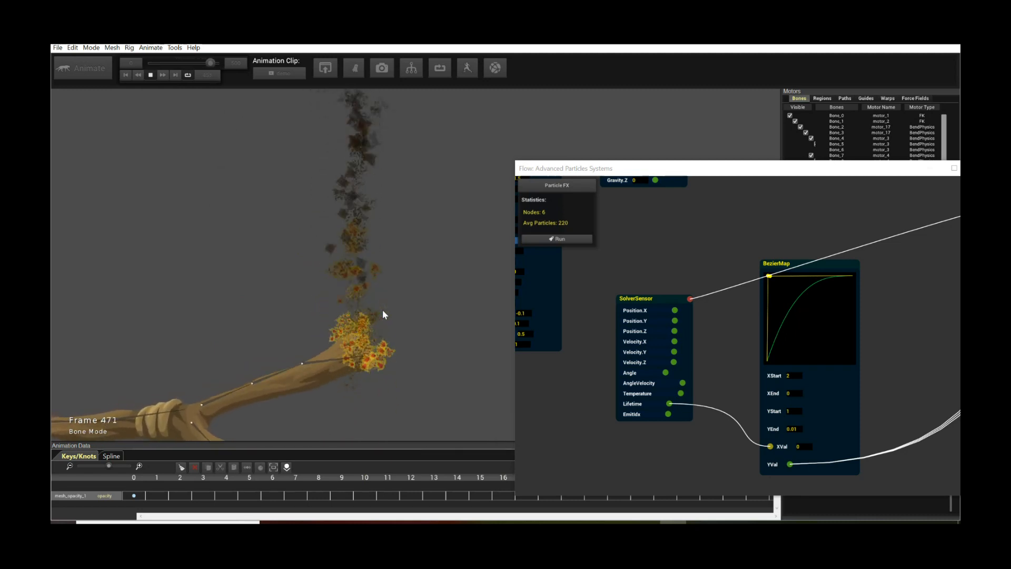
Step: Move the existing BezierMap node to make room and add a second Bezier Map node below it
left_click_drag(885, 355, 828, 326)
right_click(828, 323)
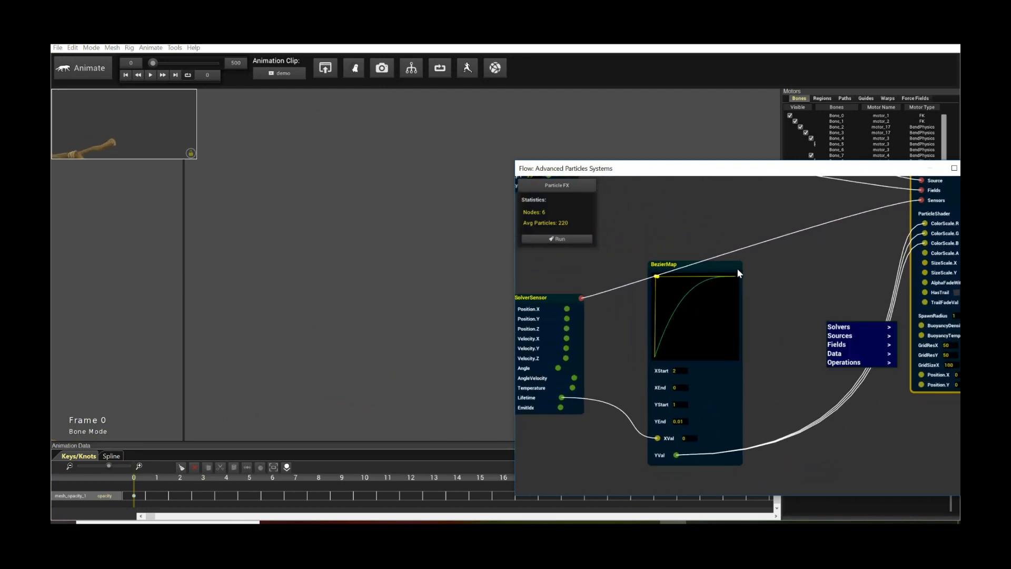
left_click_drag(726, 269, 787, 303)
left_click_drag(660, 359, 694, 301)
left_click_drag(651, 437, 631, 379)
right_click(631, 436)
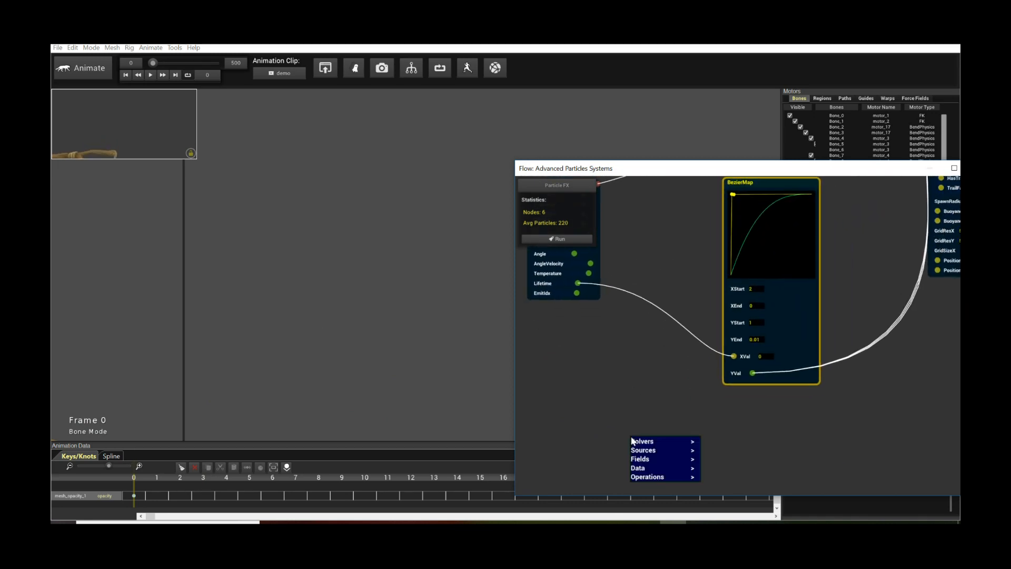
mouse_move(649, 468)
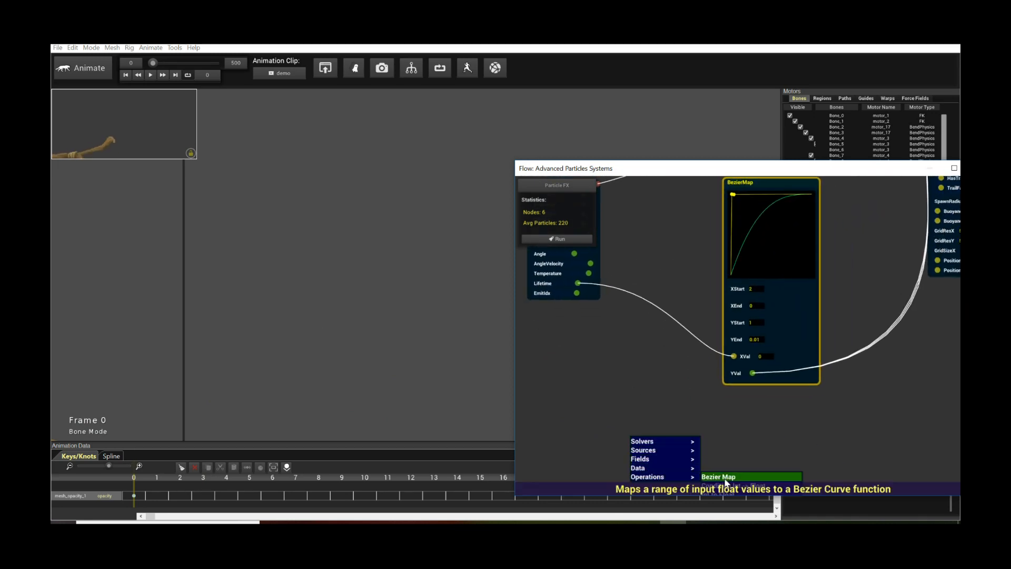
left_click(726, 477)
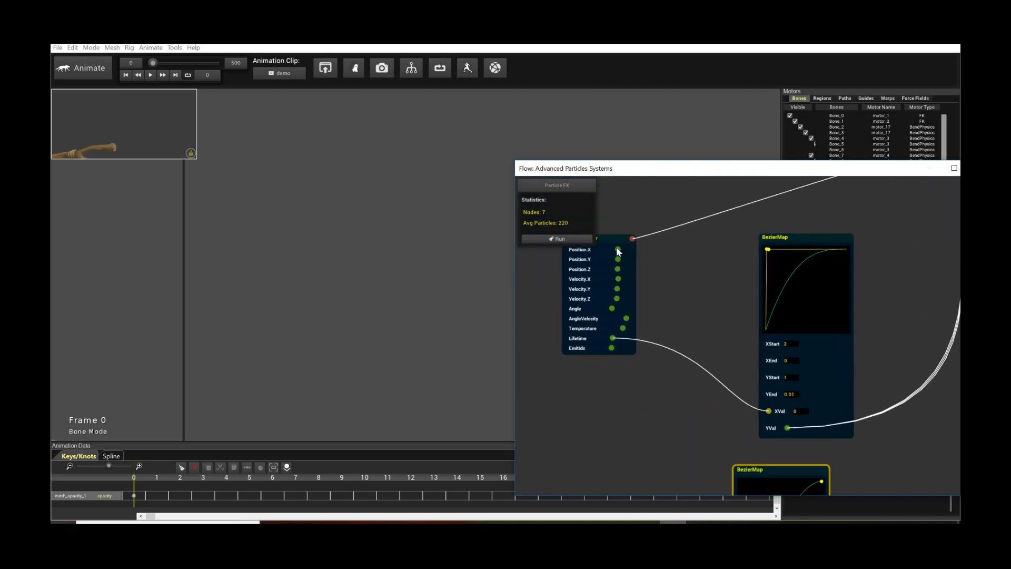
Step: Place the second BezierMap under the first and connect the SolverSensor's Lifetime output to its XVal
left_click_drag(617, 248, 595, 305)
scroll(663, 375, "down", 3)
left_click(754, 310)
left_click_drag(755, 311, 723, 286)
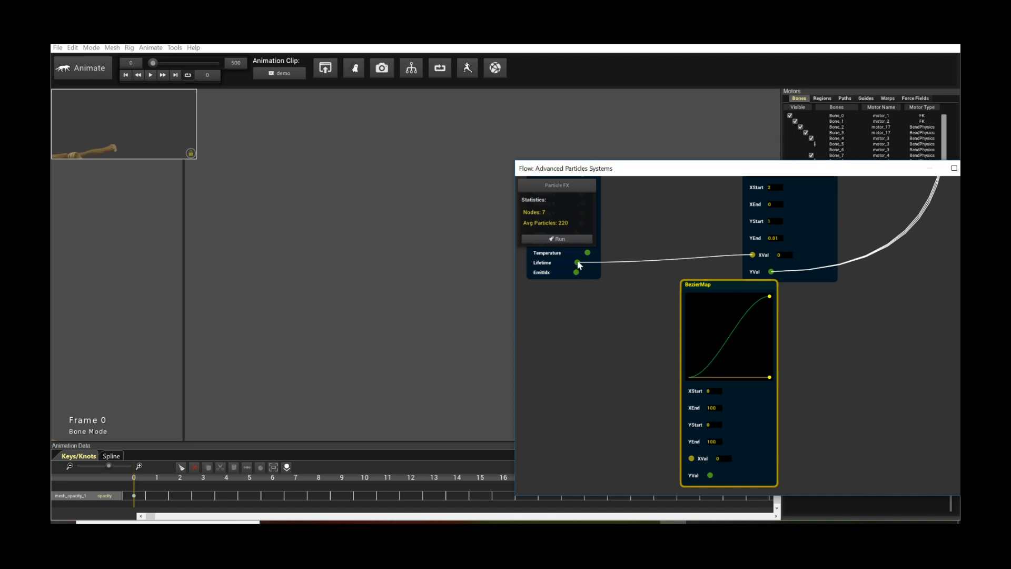
left_click_drag(691, 456, 692, 458)
left_click_drag(879, 394, 839, 407)
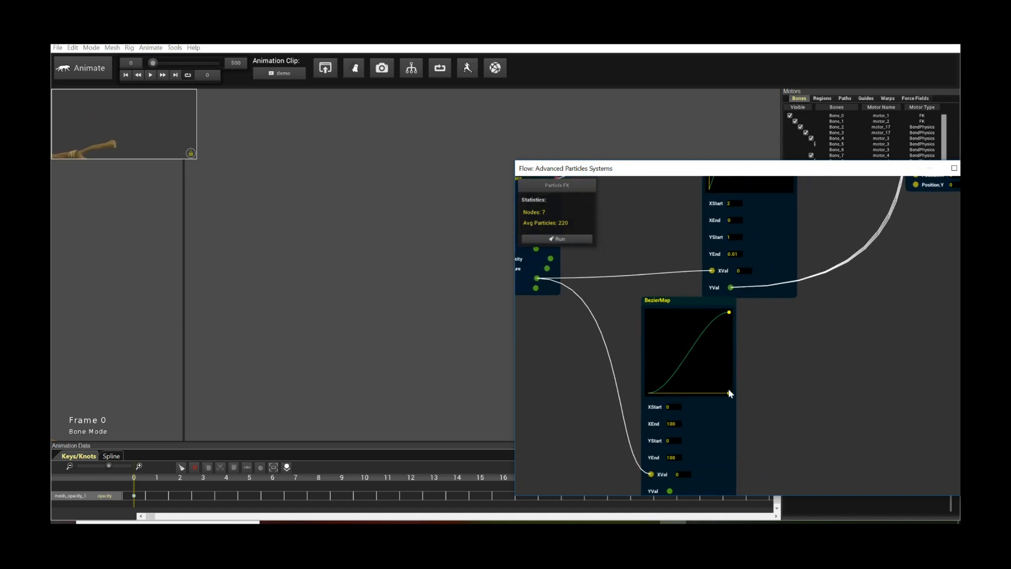
Step: Set the second BezierMap's XStart to 1 and XEnd to 2
left_click(673, 408)
type("1")
key("Return")
left_click(672, 425)
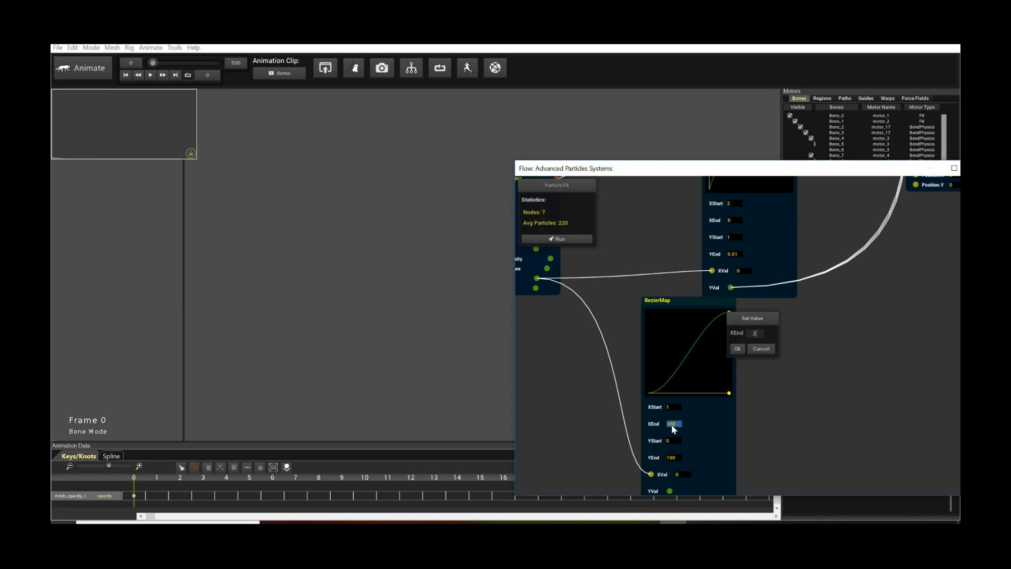
key("Return")
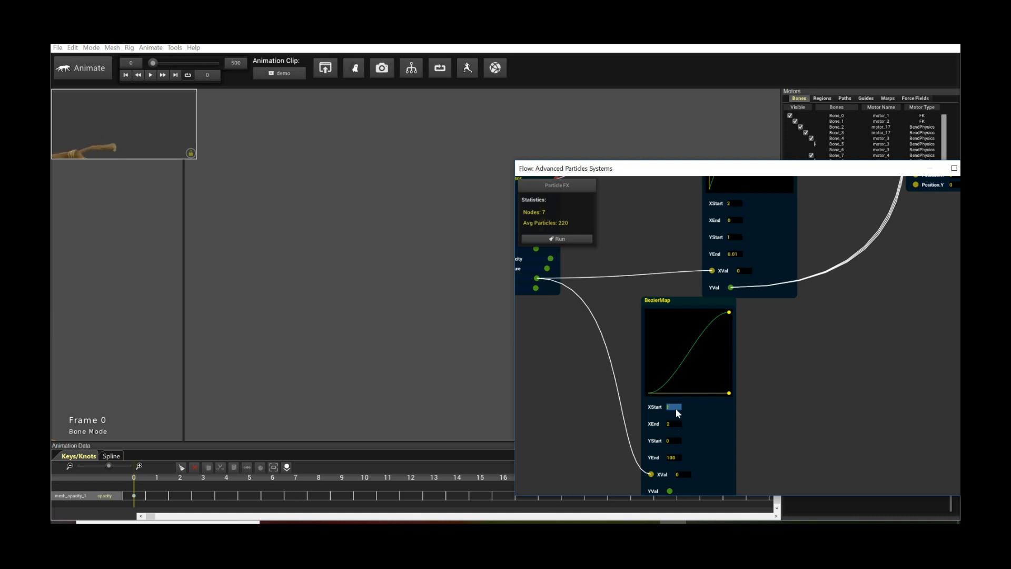
Step: Set the second BezierMap's XStart to 2, XEnd to 0, YStart to 1 and YEnd to 2
left_click(675, 407)
type("2")
key("Return")
left_click(668, 424)
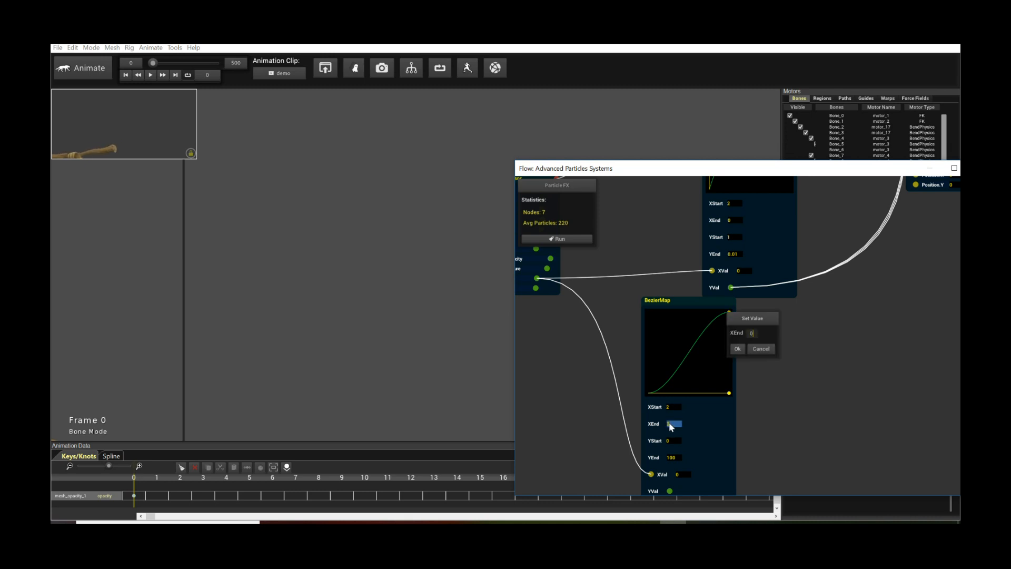
key("Return")
left_click(670, 442)
type("1")
key("Return")
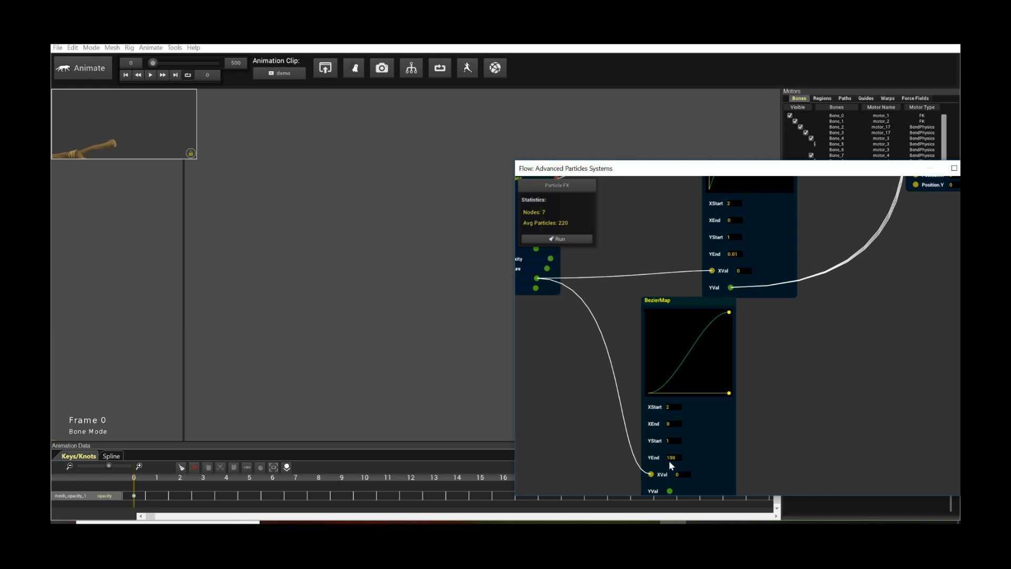
left_click(672, 458)
key("Return")
Step: Reposition the ParticleGridSolver and connect the second BezierMap's YVal output to its SizeScale.X and SizeScale.Y
left_click_drag(814, 445, 807, 408)
left_click_drag(845, 291, 813, 453)
left_click_drag(895, 345, 817, 446)
left_click_drag(780, 200, 853, 429)
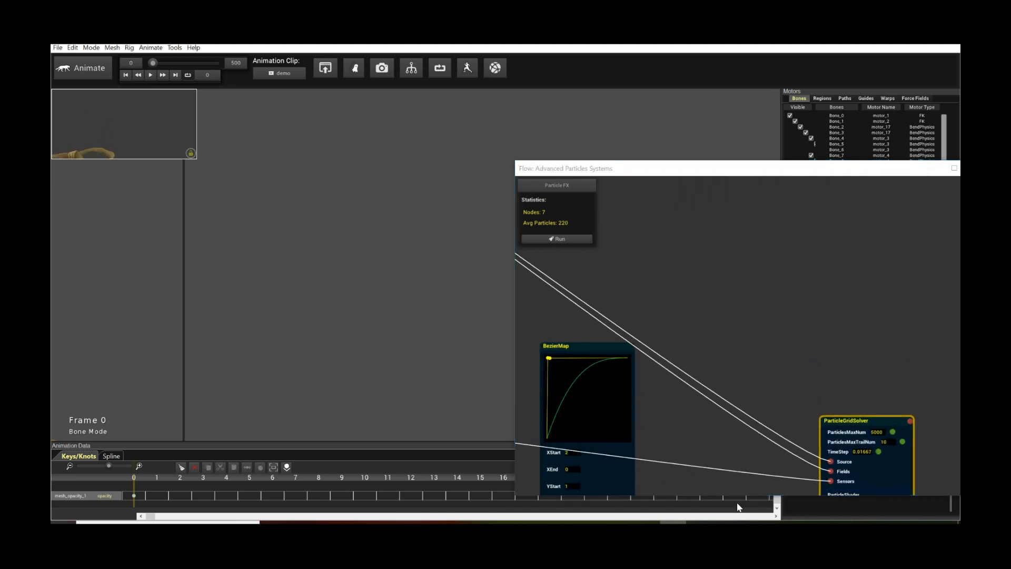
left_click_drag(714, 442, 683, 272)
left_click_drag(680, 430, 766, 327)
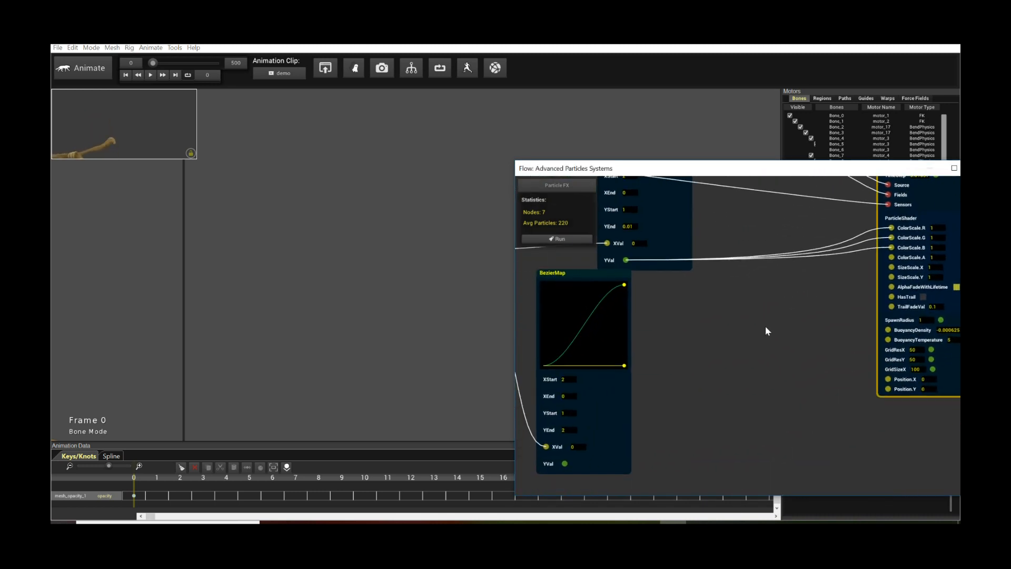
left_click_drag(565, 463, 892, 267)
left_click_drag(567, 465, 892, 277)
left_click_drag(783, 292, 867, 397)
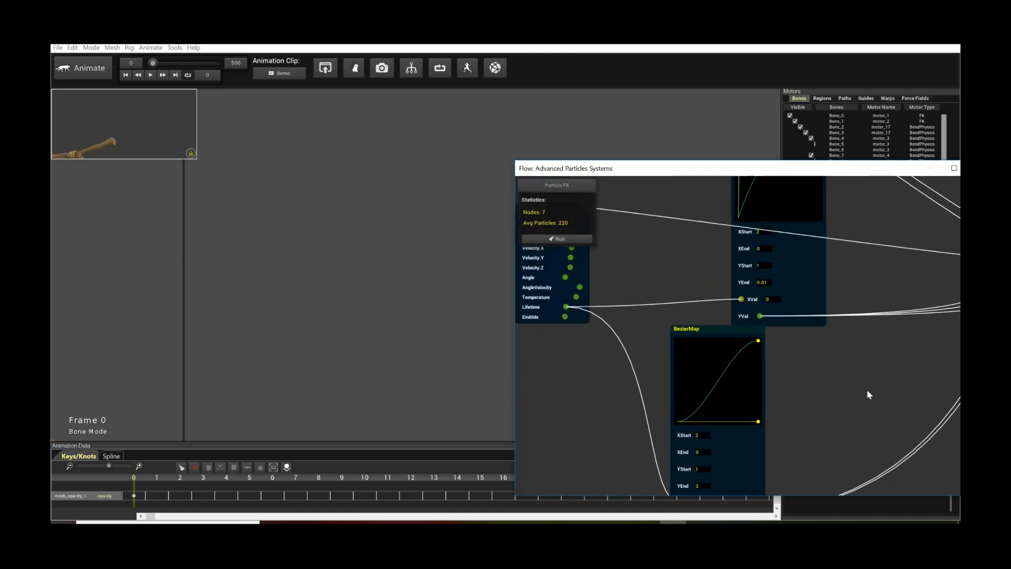
Step: Rerun the particle simulation, move the Flow window off the branch and preview the animation
left_click(569, 240)
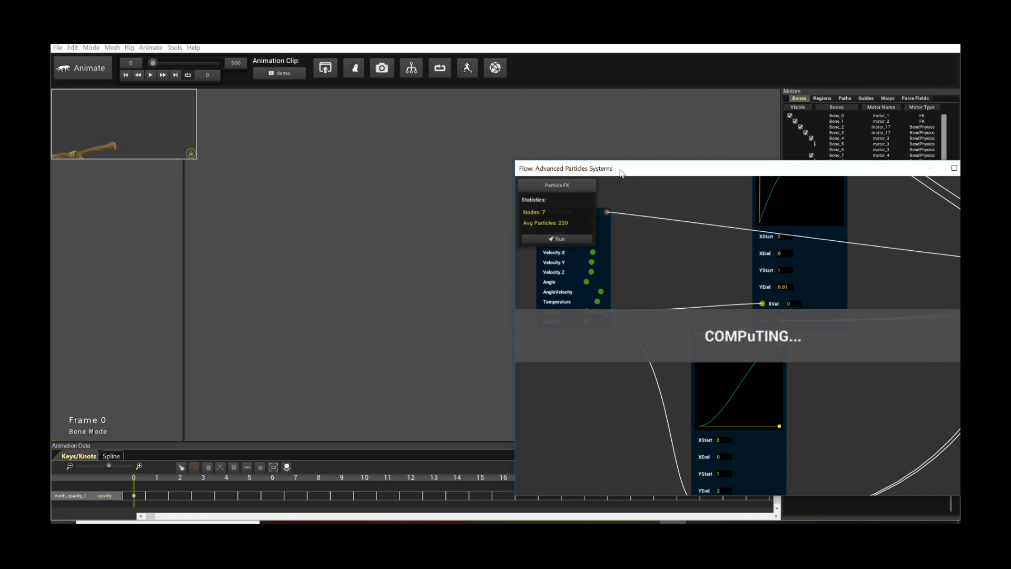
left_click_drag(622, 172, 773, 185)
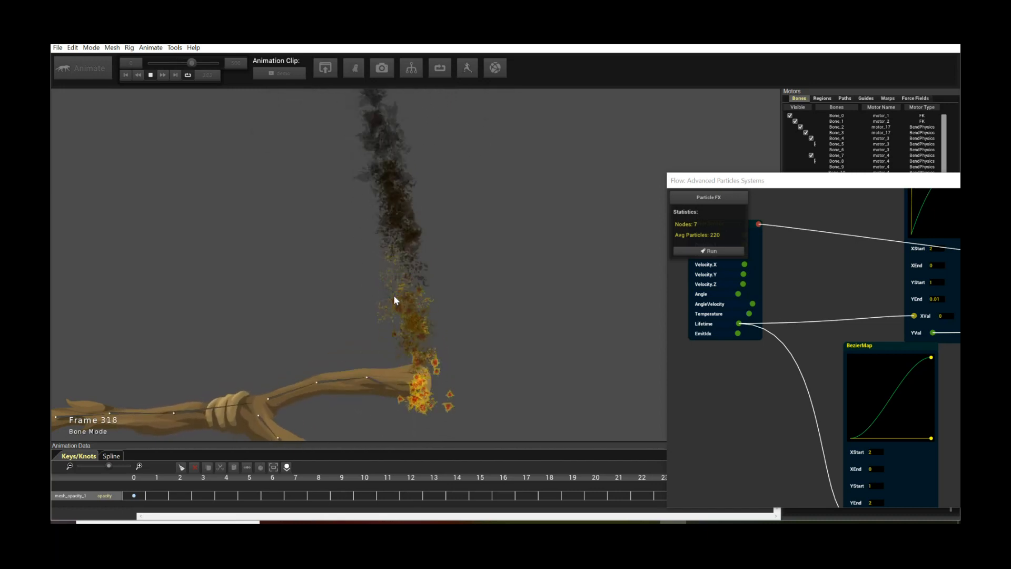
key("space")
Step: Reshape the second BezierMap's curve into a steep early rise by moving both control handles to the graph's upper-left corner
left_click_drag(792, 184, 491, 126)
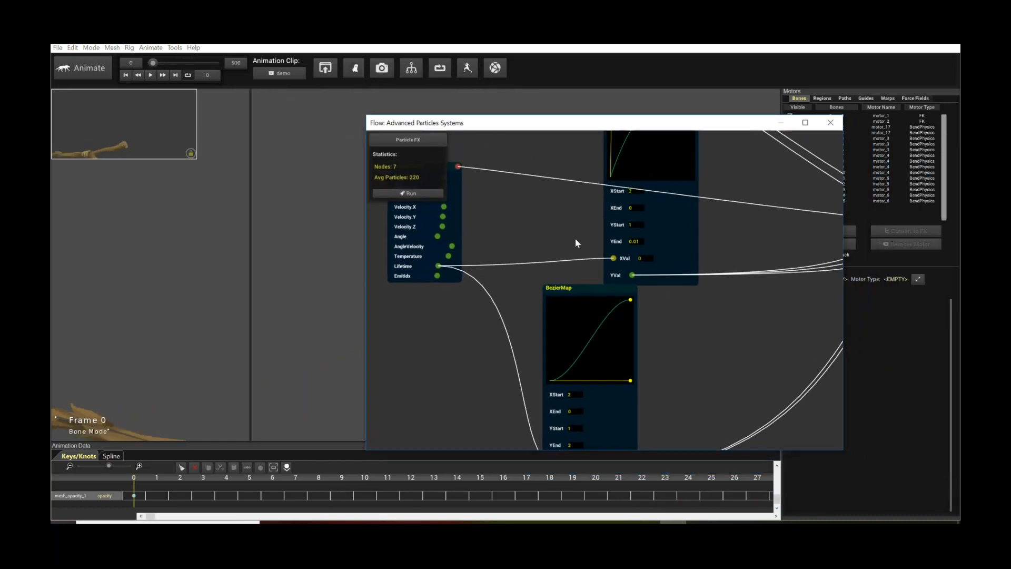
left_click_drag(728, 356, 729, 310)
left_click_drag(632, 336, 551, 254)
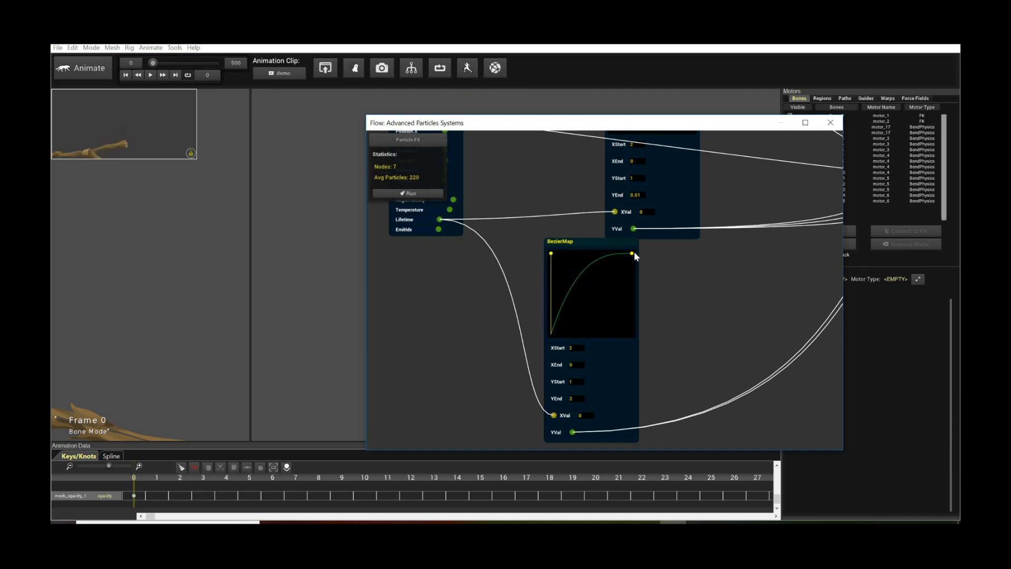
left_click_drag(631, 254, 550, 256)
Step: Rerun the simulation with the reshaped size curve, uncover the branch and play the animation
left_click(406, 192)
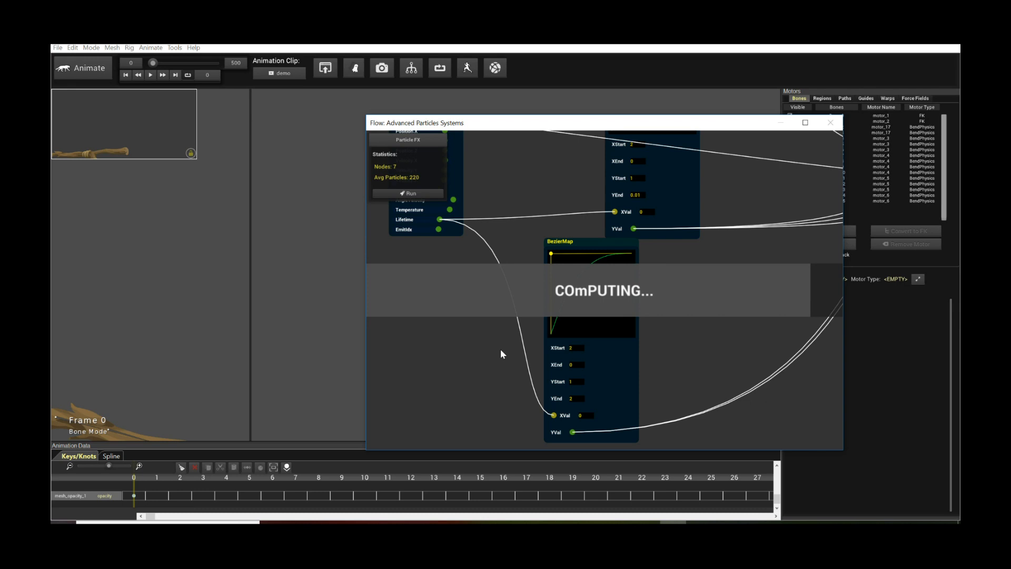
left_click_drag(524, 132, 711, 160)
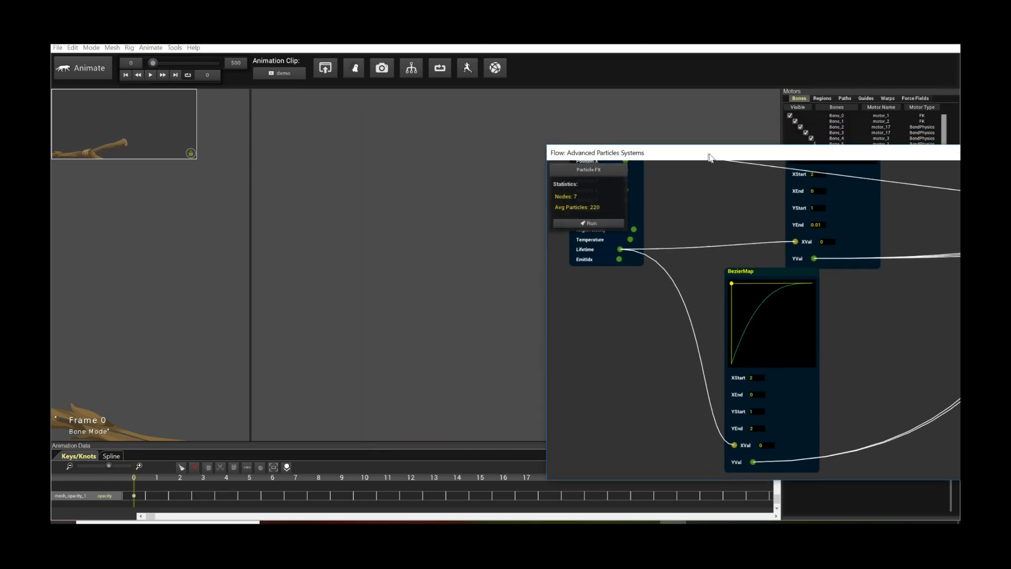
key("space")
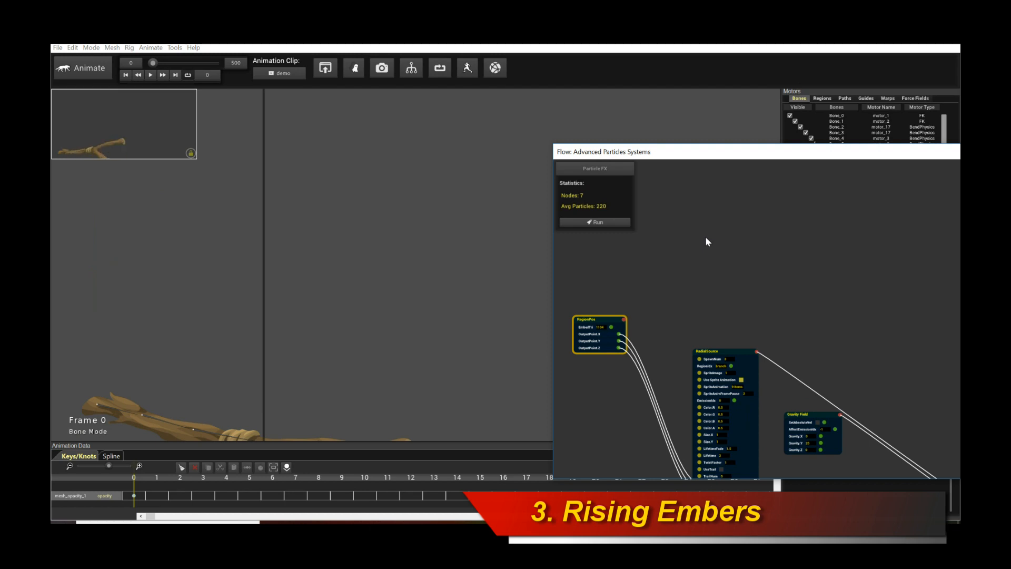
Step: Add a Regular Solver node and place it in the empty area above the existing node network
left_click_drag(846, 293, 718, 283)
right_click(668, 252)
mouse_move(678, 256)
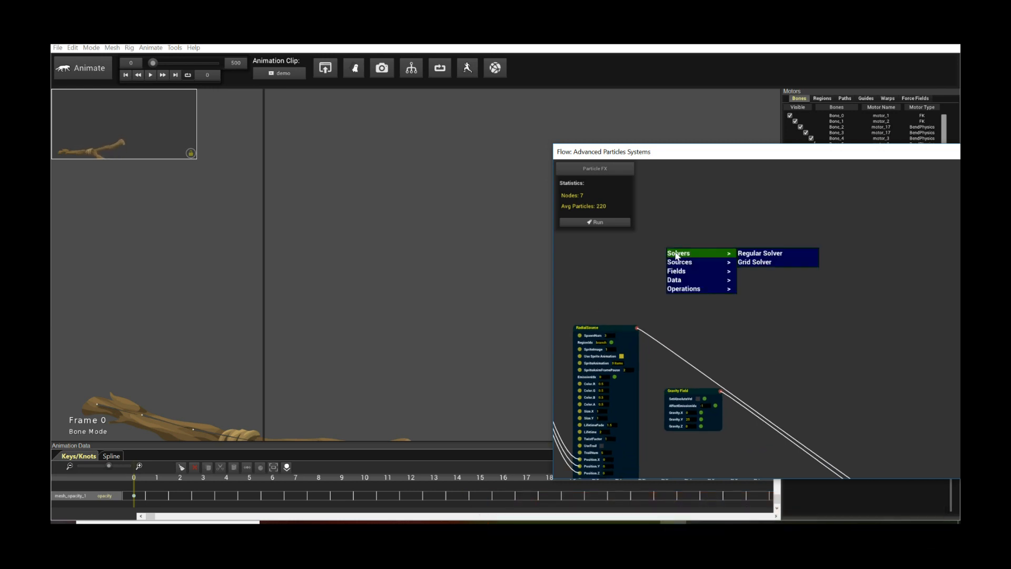
left_click(772, 256)
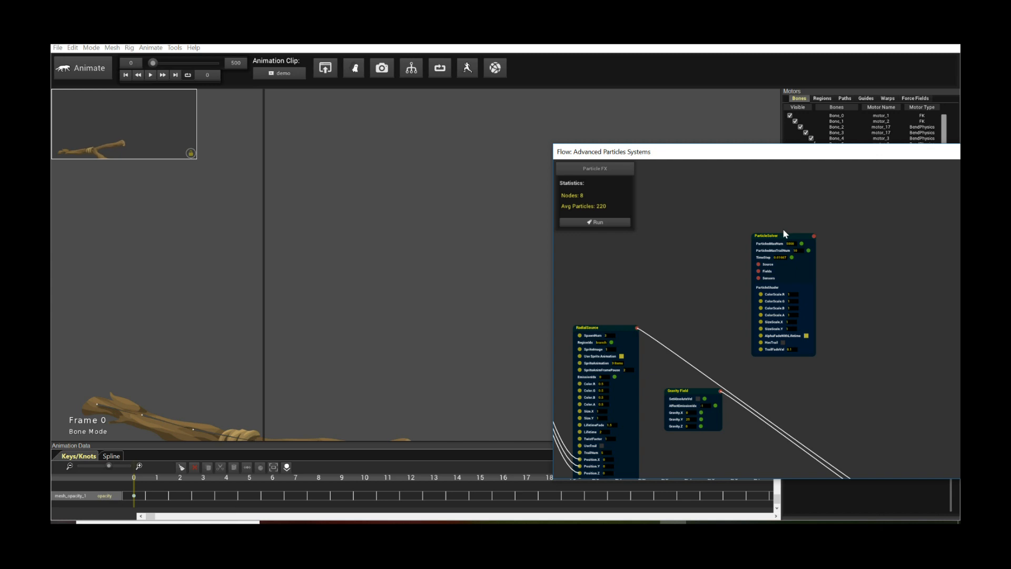
left_click_drag(788, 234, 751, 286)
left_click_drag(814, 287, 861, 283)
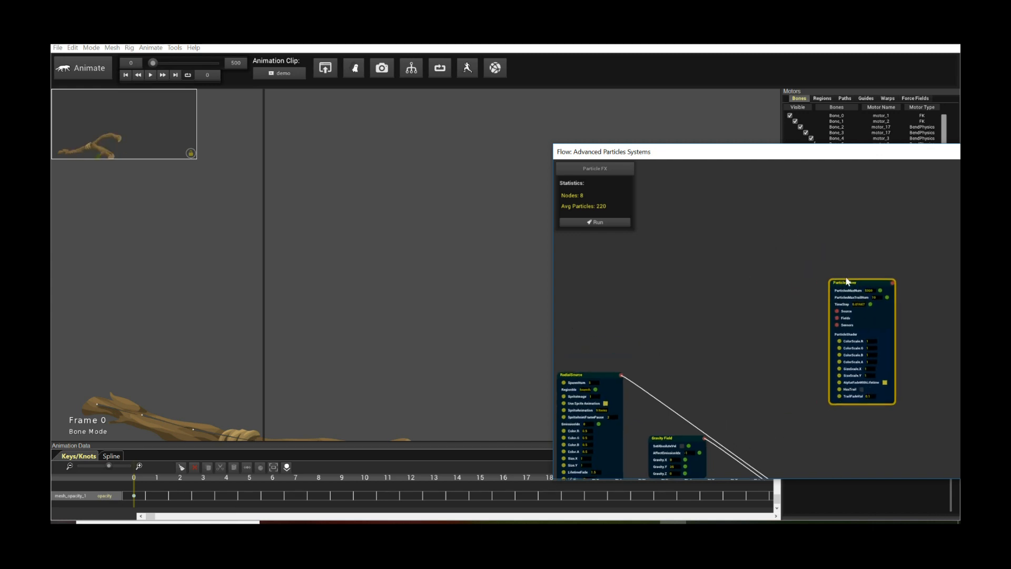
Step: Add a Radial source node beside the new ParticleSolver
left_click_drag(704, 202, 685, 242)
right_click(626, 250)
mouse_move(659, 262)
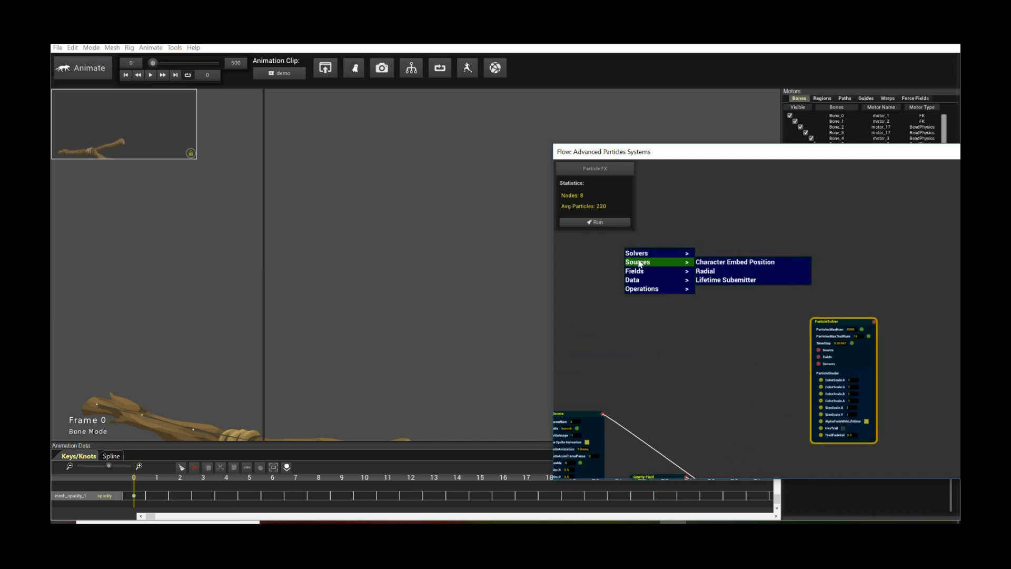
left_click(720, 271)
left_click_drag(731, 251, 710, 235)
Step: Arrange the new nodes and connect the new RadialSource's output to the ParticleSolver's Source input
right_click(825, 280)
scroll(817, 282, "up", 3)
left_click_drag(879, 270, 809, 238)
left_click_drag(836, 332, 829, 254)
left_click_drag(721, 224, 812, 290)
mouse_move(721, 223)
left_mouse_down()
mouse_move(814, 291)
mouse_move(804, 286)
mouse_move(861, 287)
left_mouse_up()
Step: Move the RegionPos node up slightly and connect its OutputPoint.X, Y and Z to the new RadialSource's Position.X, Y and Z
left_click_drag(598, 301, 773, 305)
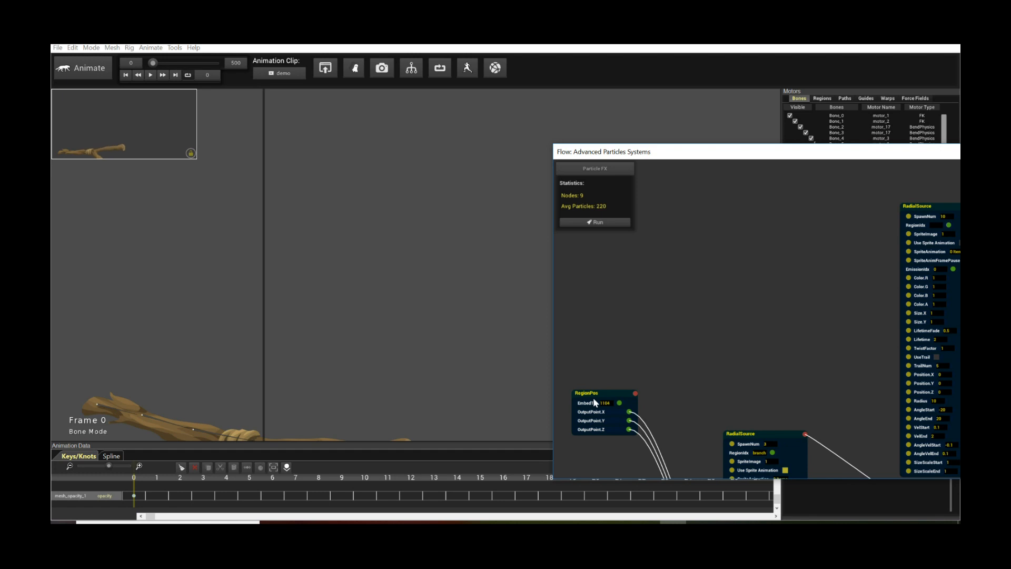
left_click_drag(604, 391, 609, 361)
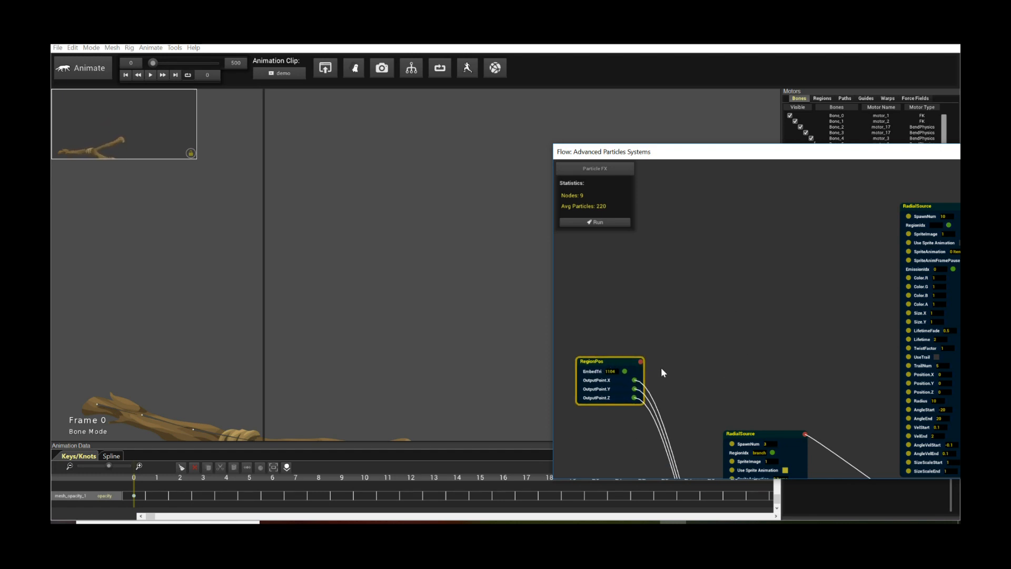
left_click_drag(634, 380, 908, 375)
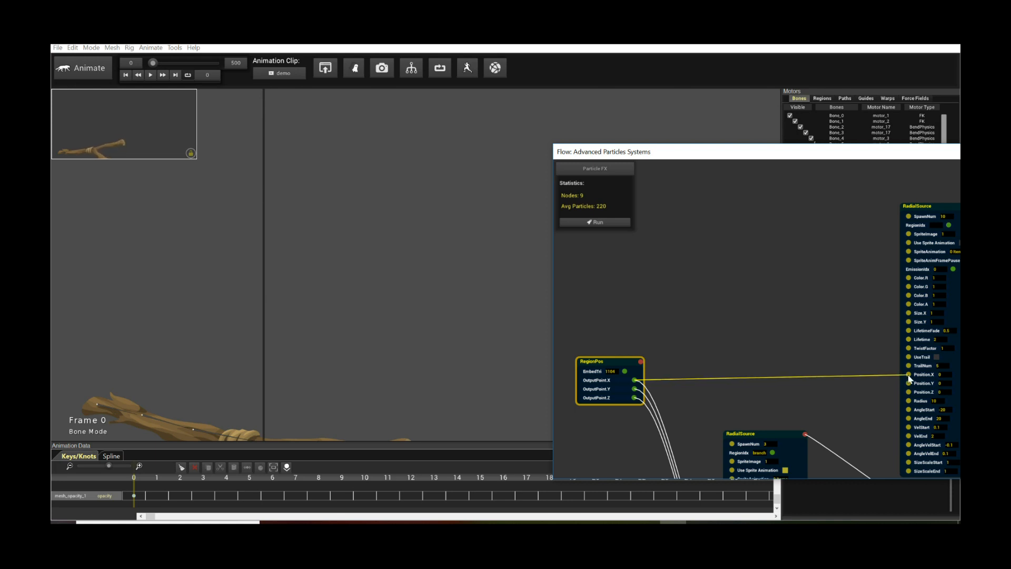
left_click_drag(634, 389, 909, 384)
left_click_drag(635, 398, 909, 392)
Step: Set the new RadialSource's Radius to 3
left_click_drag(867, 429, 650, 378)
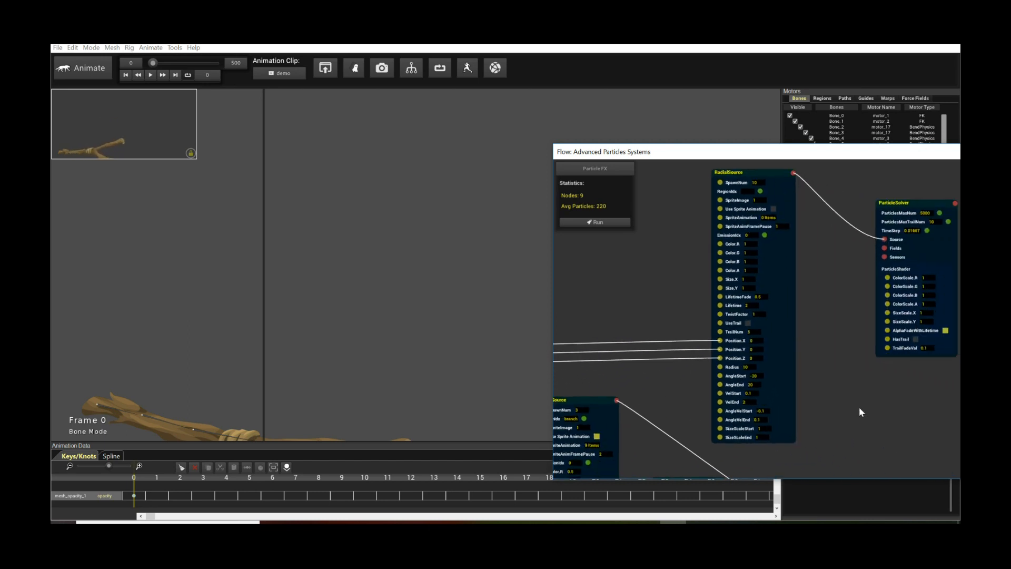
left_click(749, 401)
double_click(749, 368)
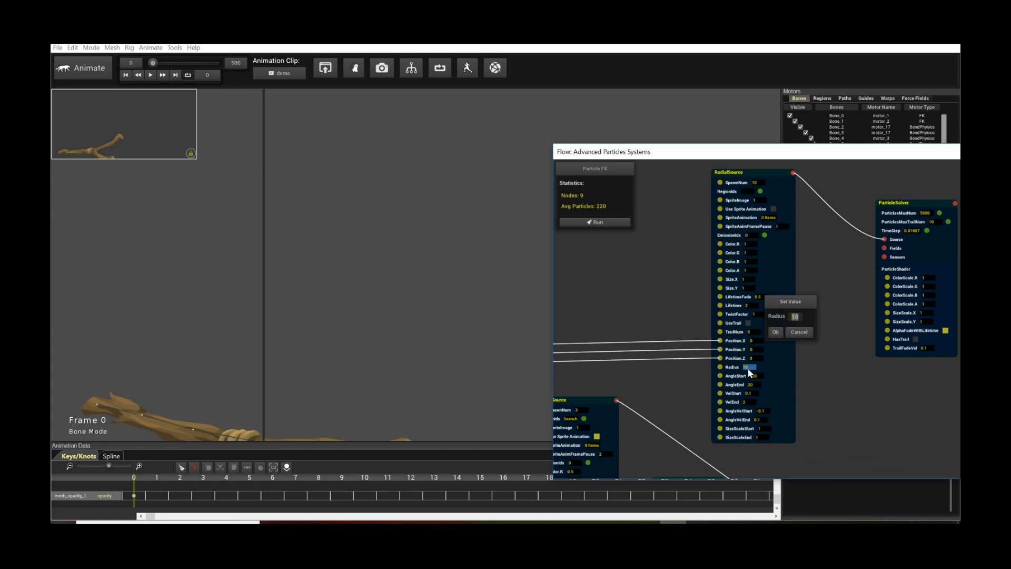
type("3")
key("Return")
Step: Assign the branch region mesh to the new RadialSource's RegionIds and return to bone mode
left_click_drag(820, 257, 779, 329)
left_click_drag(622, 279, 696, 306)
left_click(822, 99)
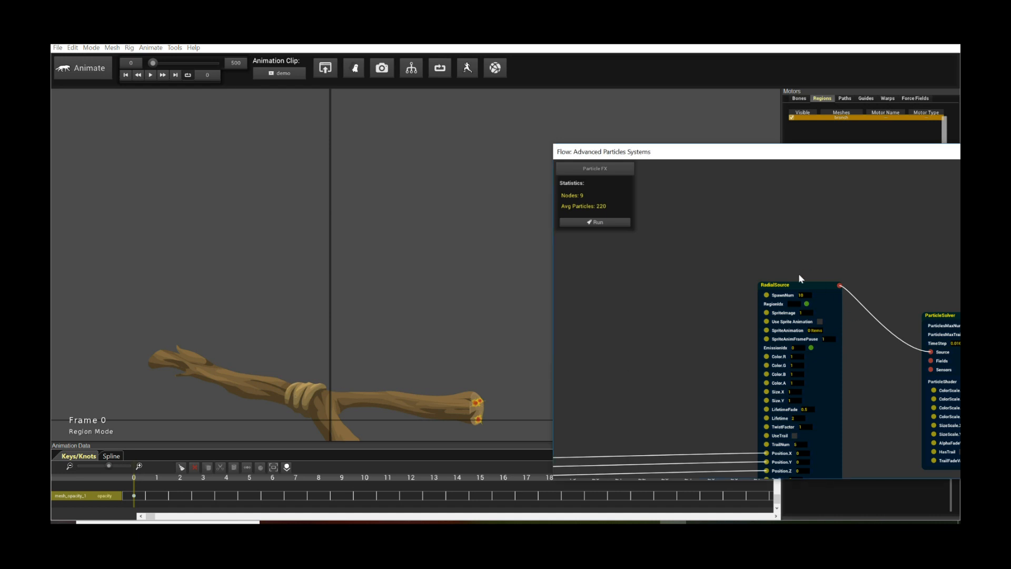
left_click(793, 304)
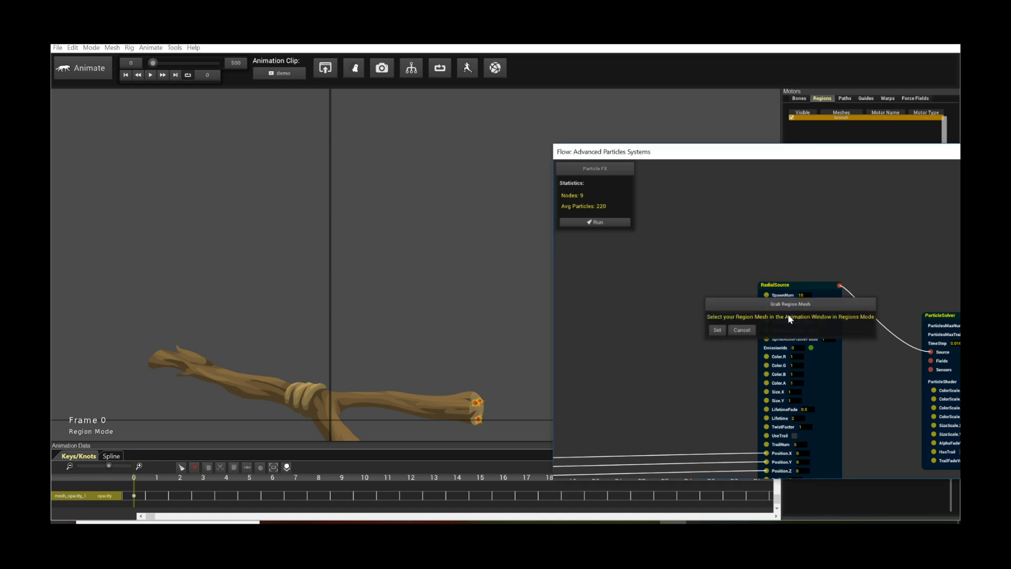
left_click(716, 331)
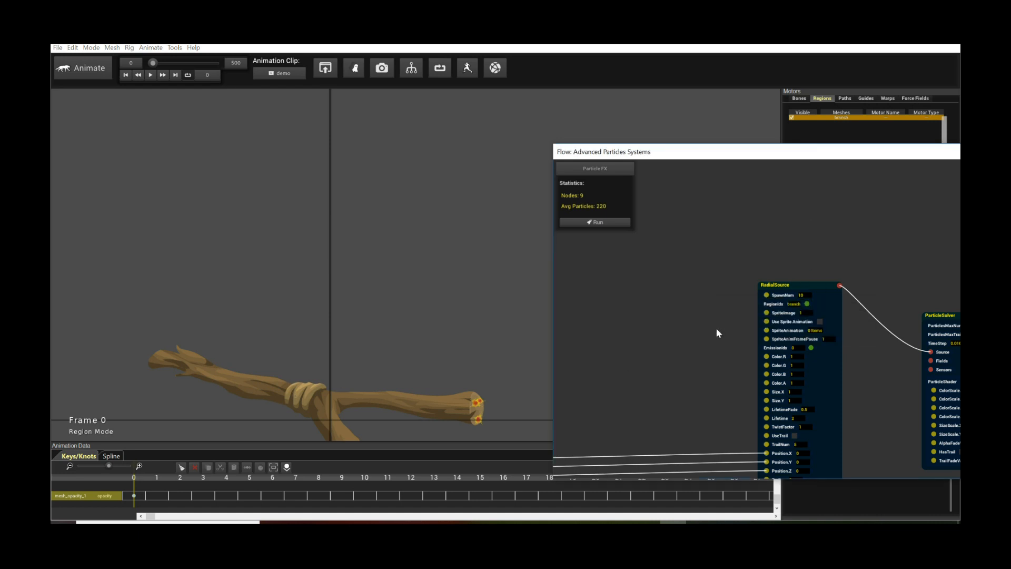
left_click(799, 99)
left_click_drag(883, 349, 785, 362)
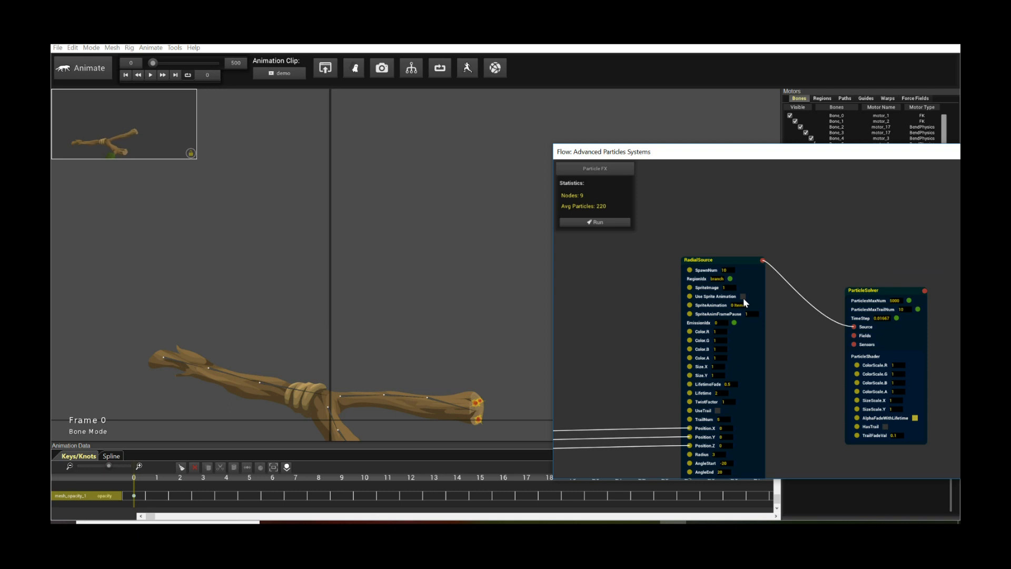
Step: Choose the first explosion sprite, image 1, as the new RadialSource's SpriteImage
left_click(729, 291)
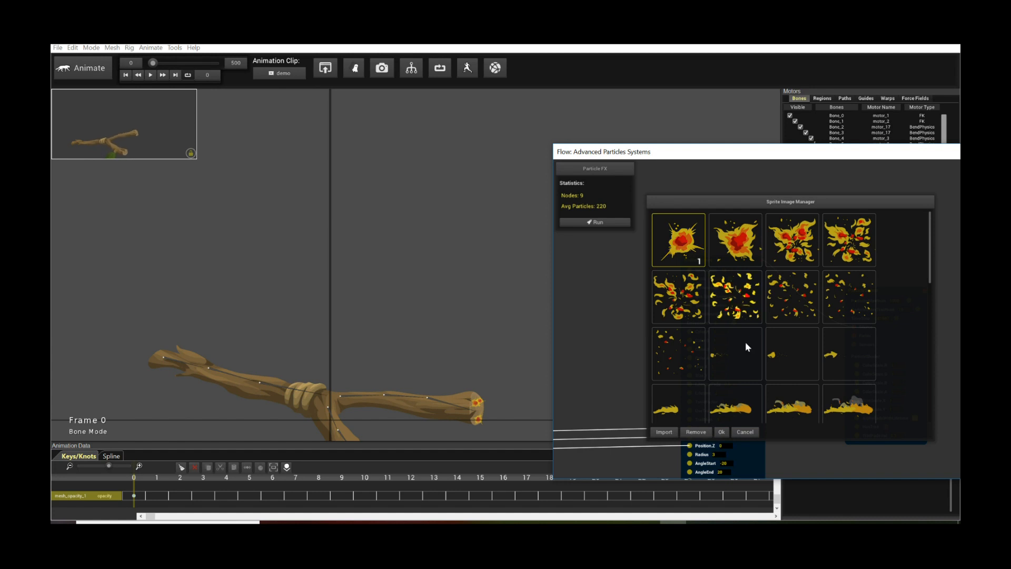
left_click(722, 432)
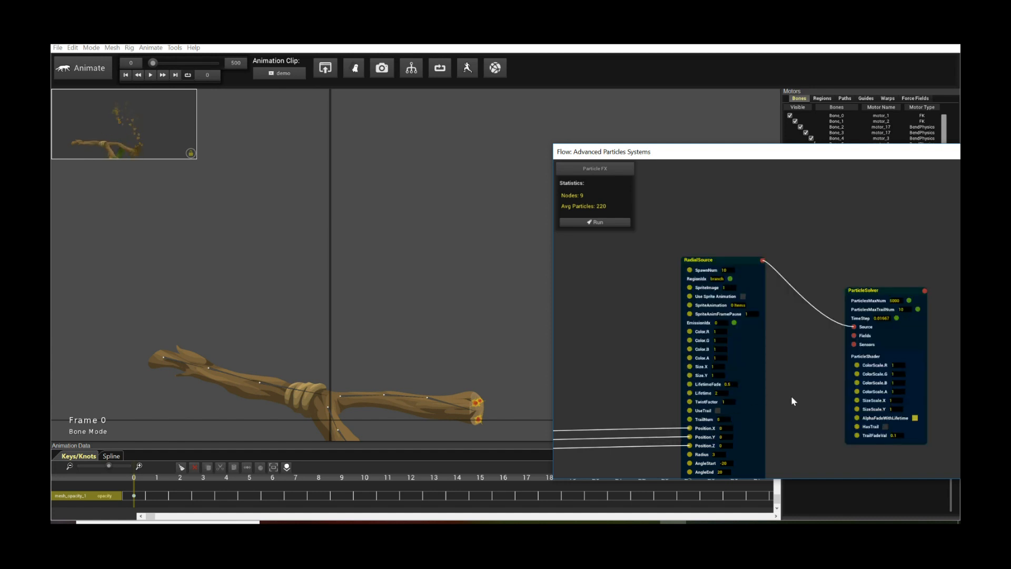
left_click_drag(787, 422, 770, 360)
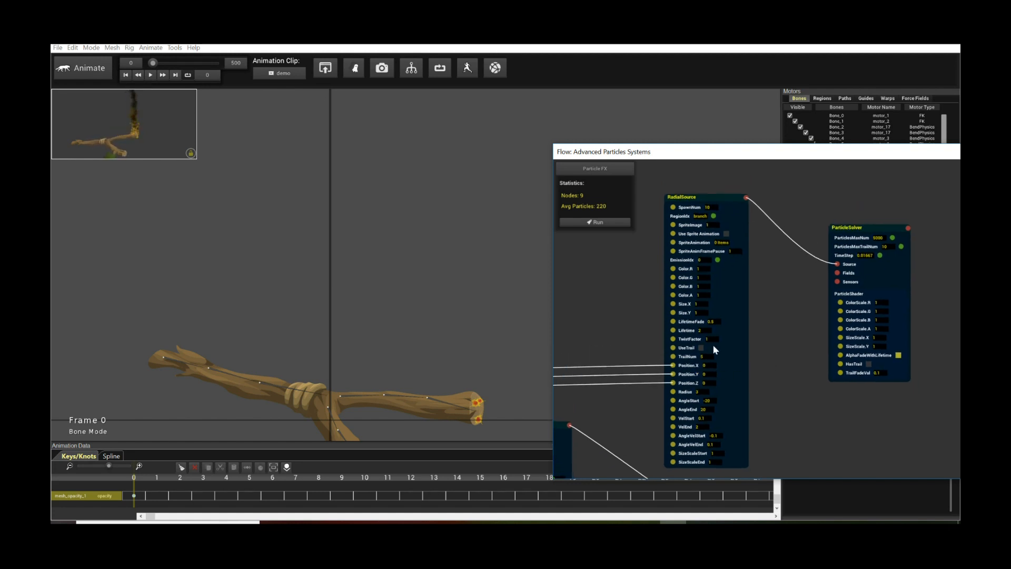
Step: Set the new RadialSource's Size.X and Size.Y to 0.1 and its SpawnNum to 3
left_click(704, 305)
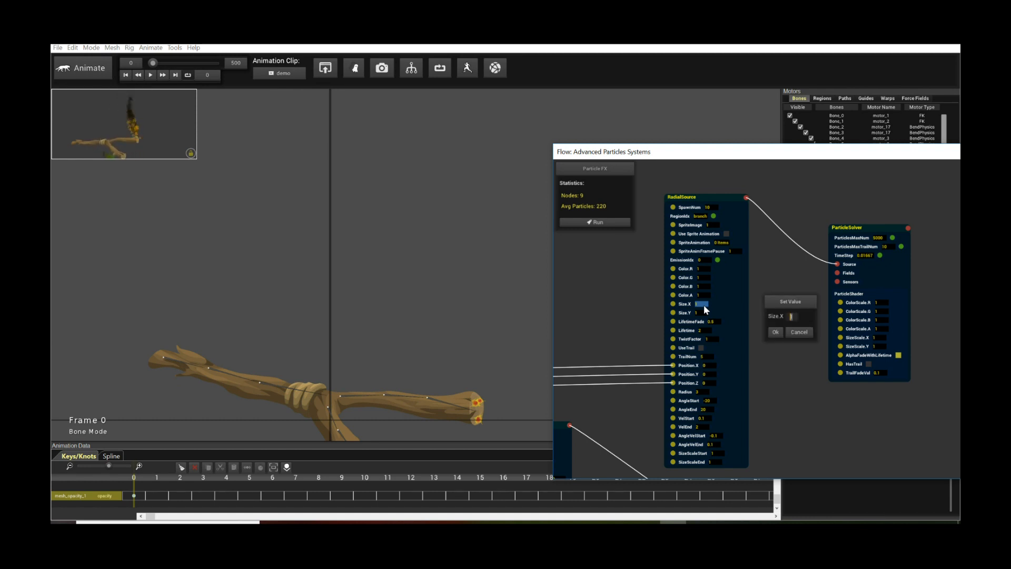
type("0.1")
key("Return")
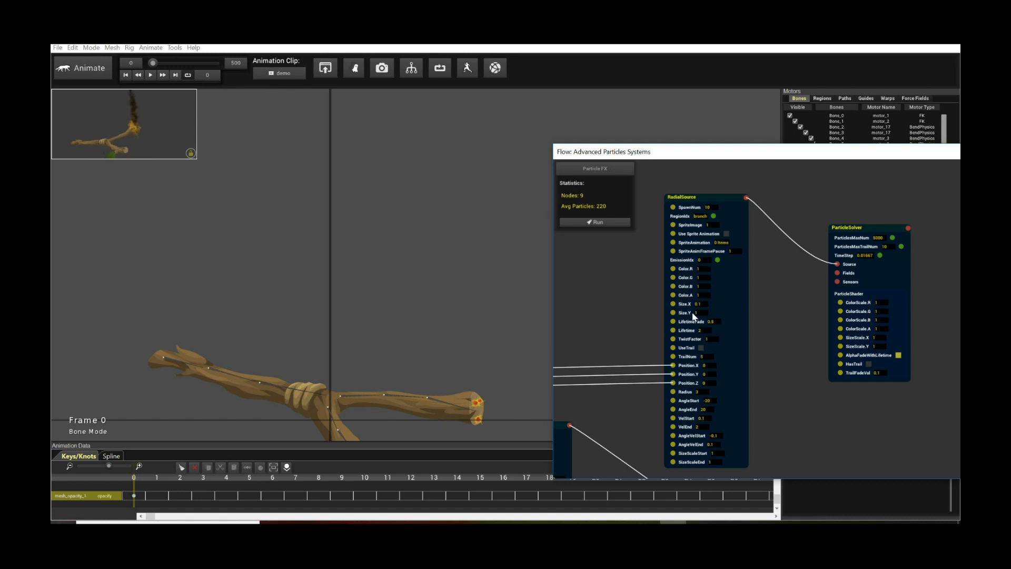
left_click(698, 313)
type("0.1")
key("Return")
left_click(710, 209)
type("3")
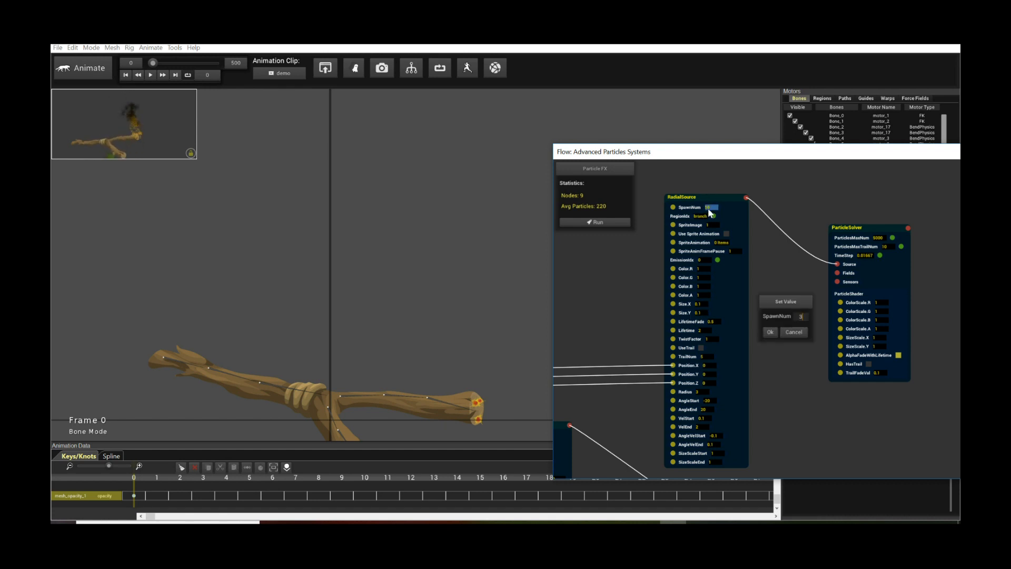
key("Return")
Step: Move the ParticleSolver node aside and add a Fast Fluids field between it and the RadialSource
left_click_drag(792, 302, 764, 329)
left_click_drag(837, 259, 870, 256)
left_click_drag(768, 320, 747, 284)
right_click(741, 288)
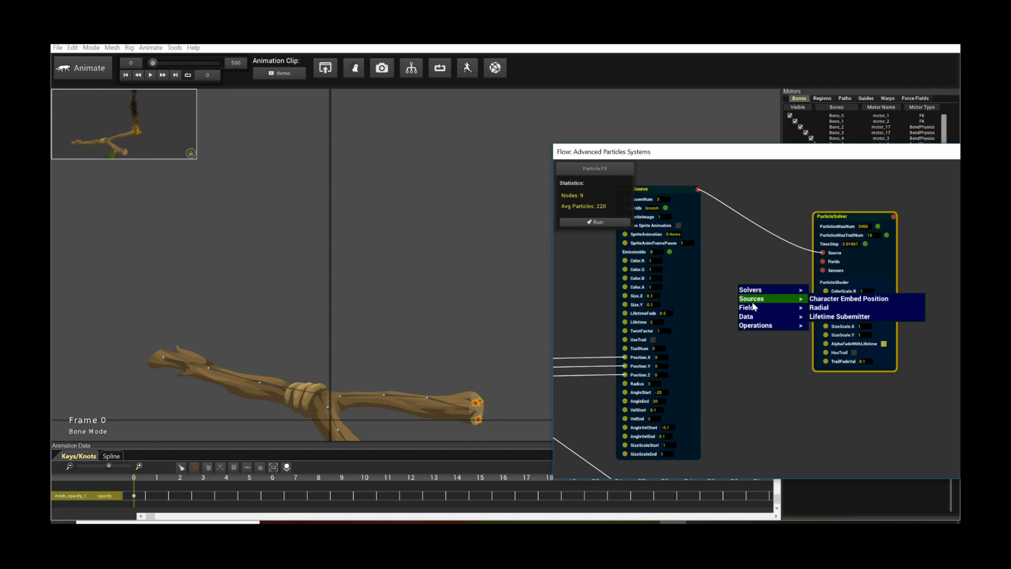
mouse_move(757, 310)
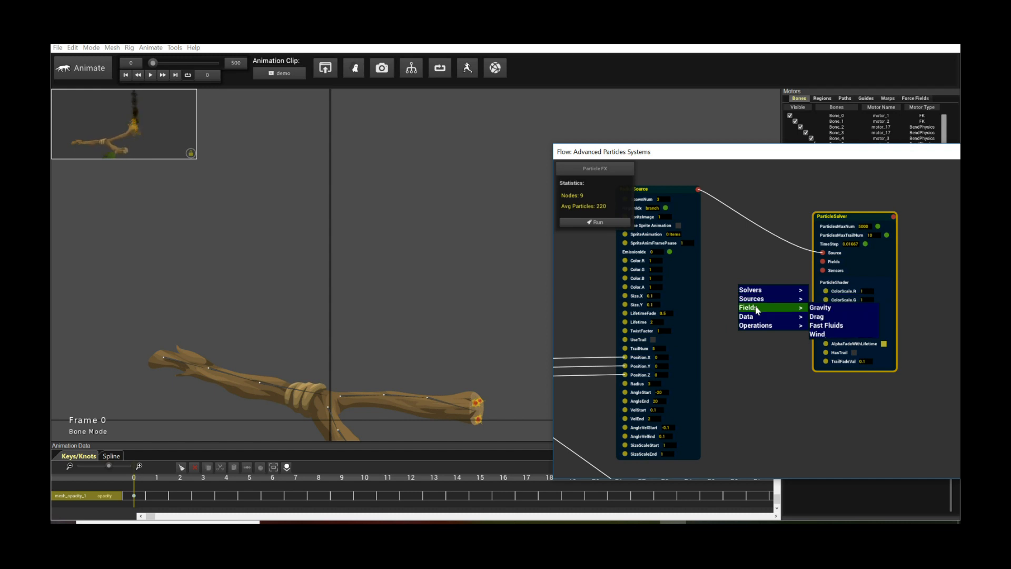
left_click(839, 327)
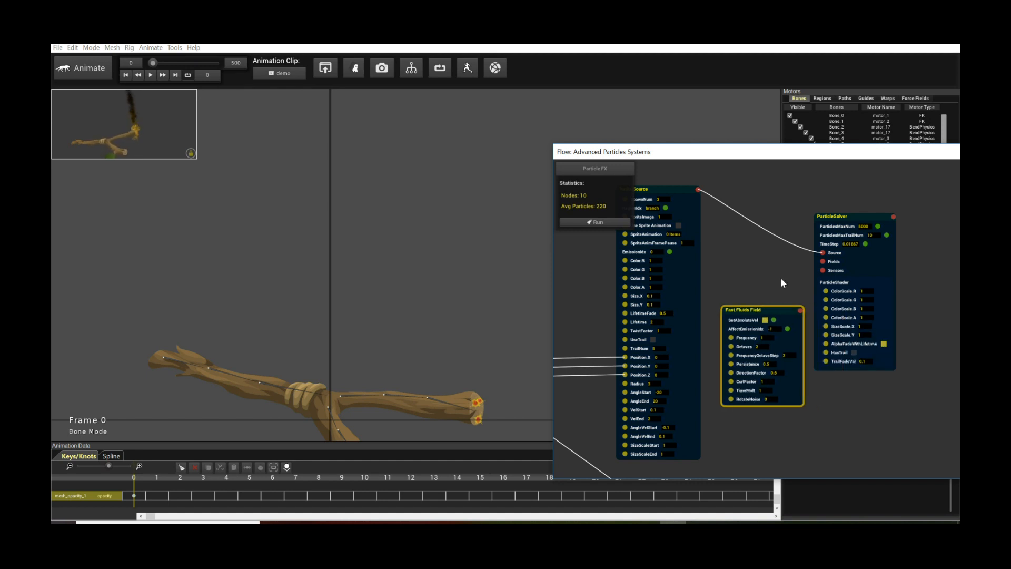
Step: Space out the nodes and connect the Fast Fluids Field's output to the ParticleSolver's Fields input
left_click_drag(861, 218, 889, 222)
left_click_drag(788, 283, 767, 295)
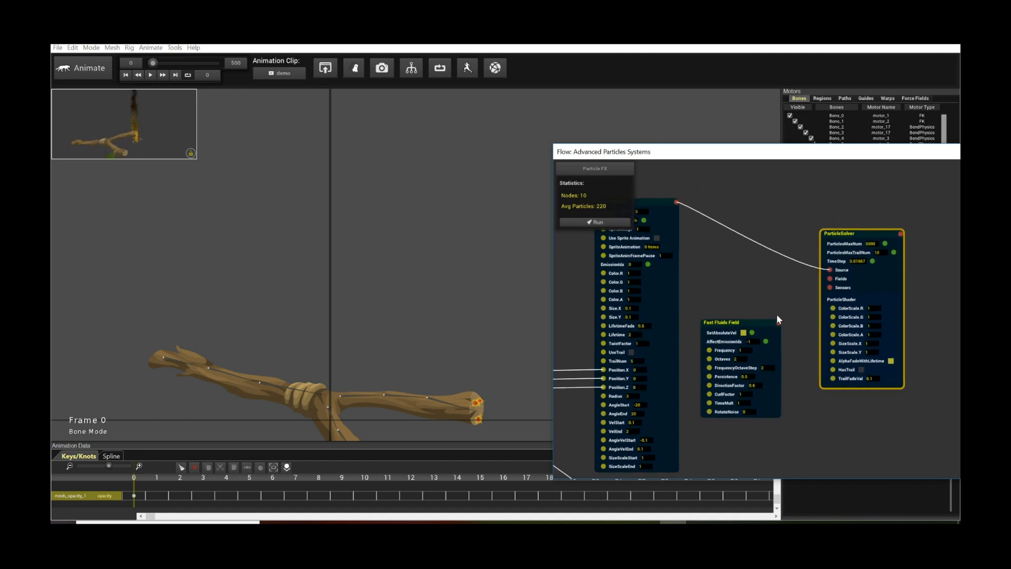
left_click_drag(831, 285, 830, 279)
left_click_drag(826, 235, 846, 239)
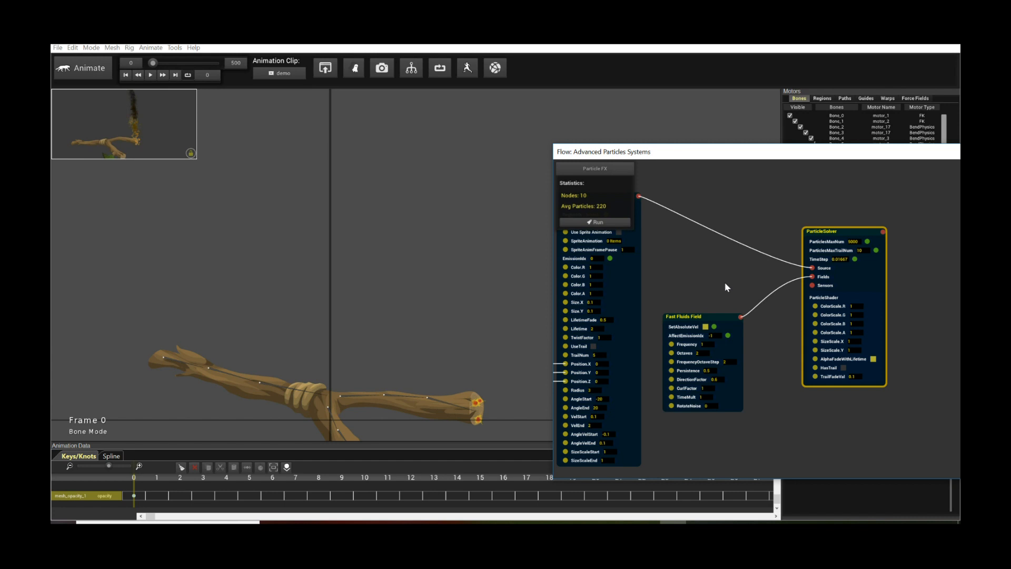
Step: Set the Fast Fluids Field's DirectionFactor to 1 and run the particle simulation
scroll(760, 356, "up", 3)
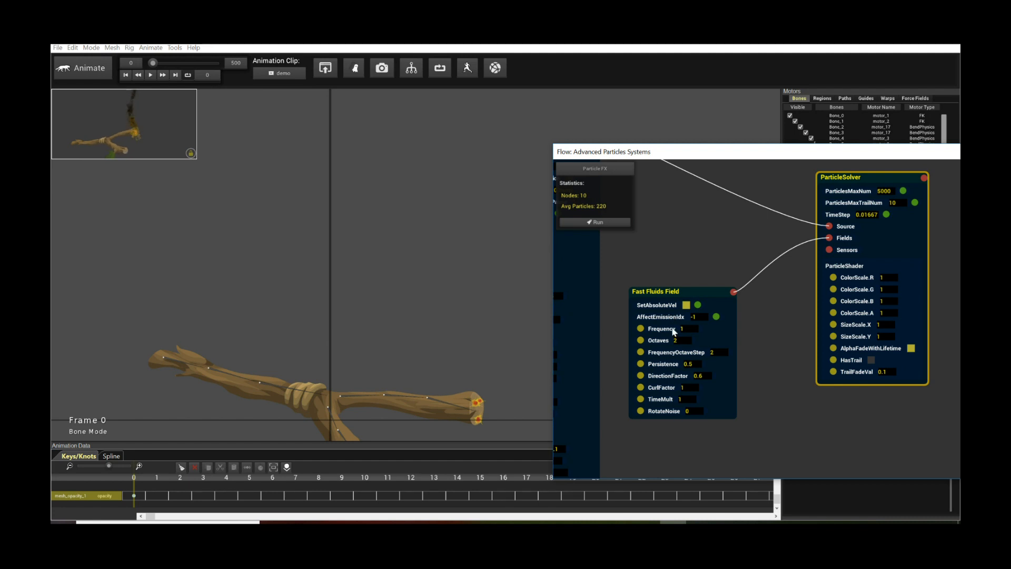
left_click(699, 377)
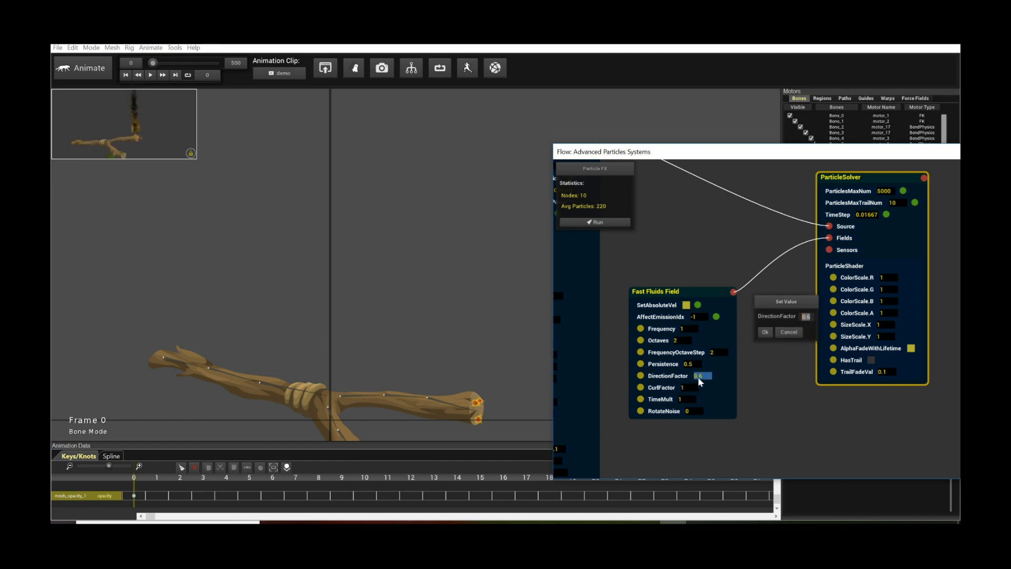
type("1")
key("Return")
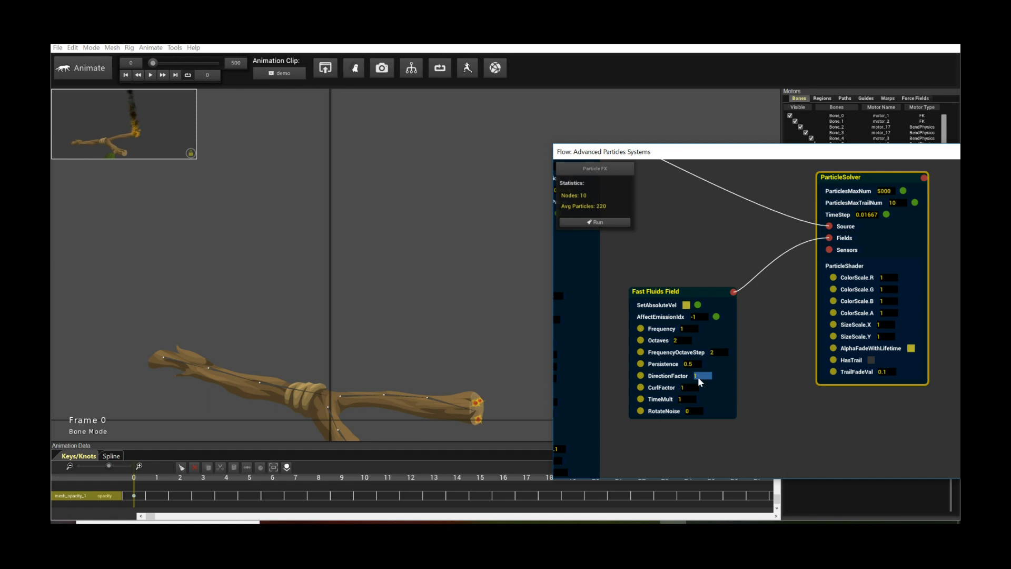
left_click_drag(771, 441, 862, 350)
left_click_drag(738, 388, 752, 414)
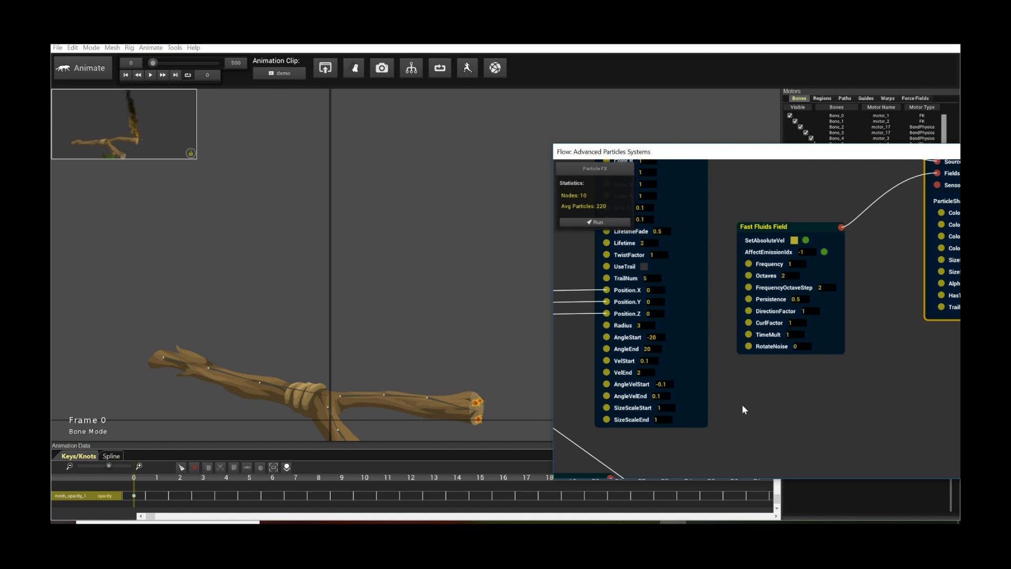
left_click_drag(914, 321, 893, 392)
left_click(600, 222)
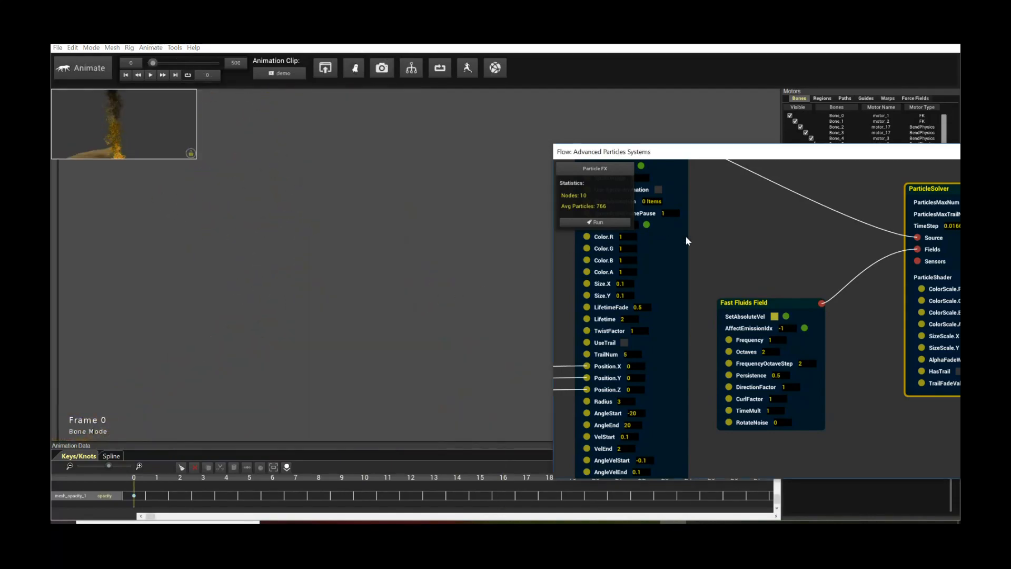
Step: Set the embers RadialSource's LifetimeFade to 1.5
left_click_drag(725, 214, 695, 328)
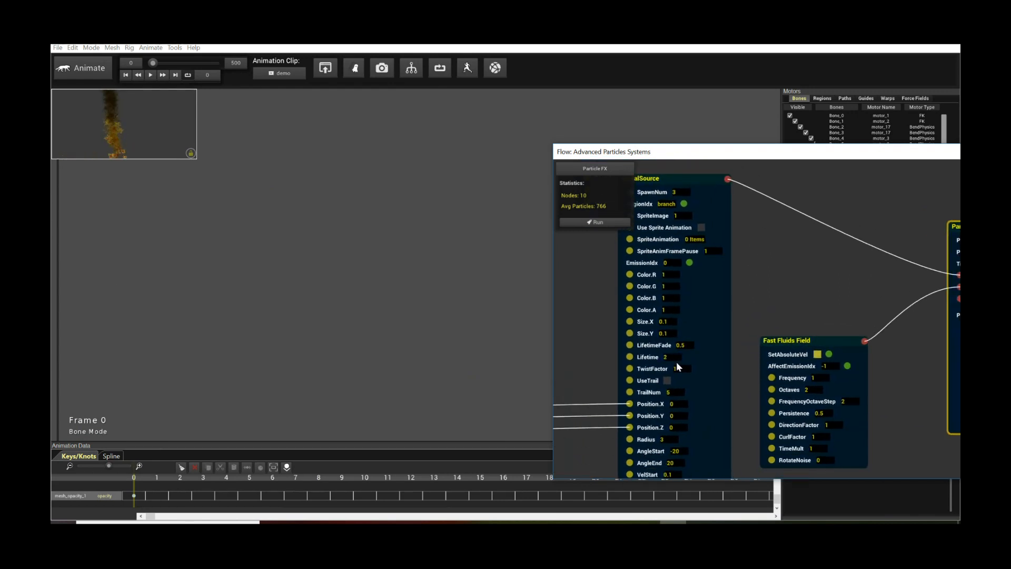
double_click(678, 346)
type("1.5")
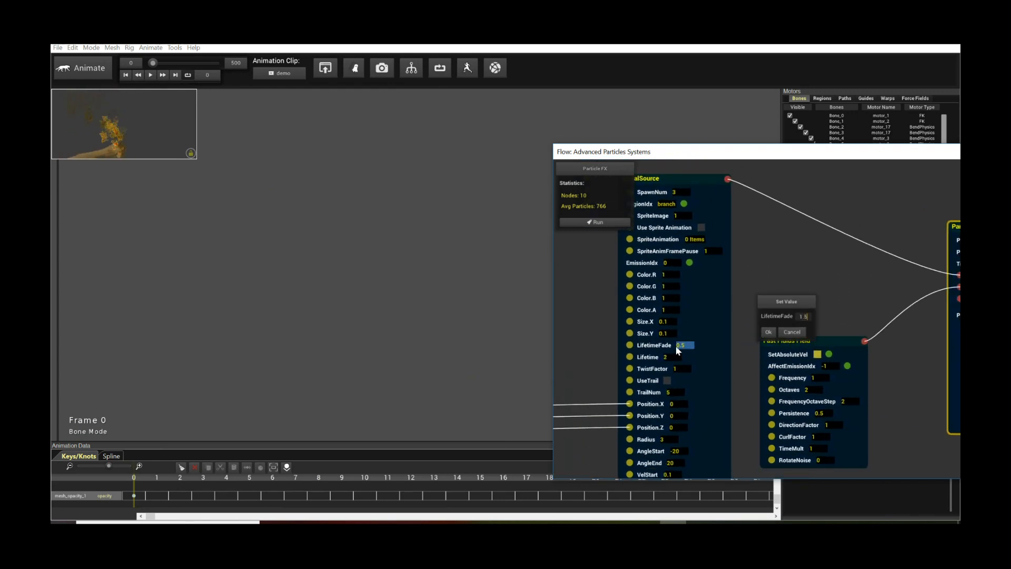
key("Return")
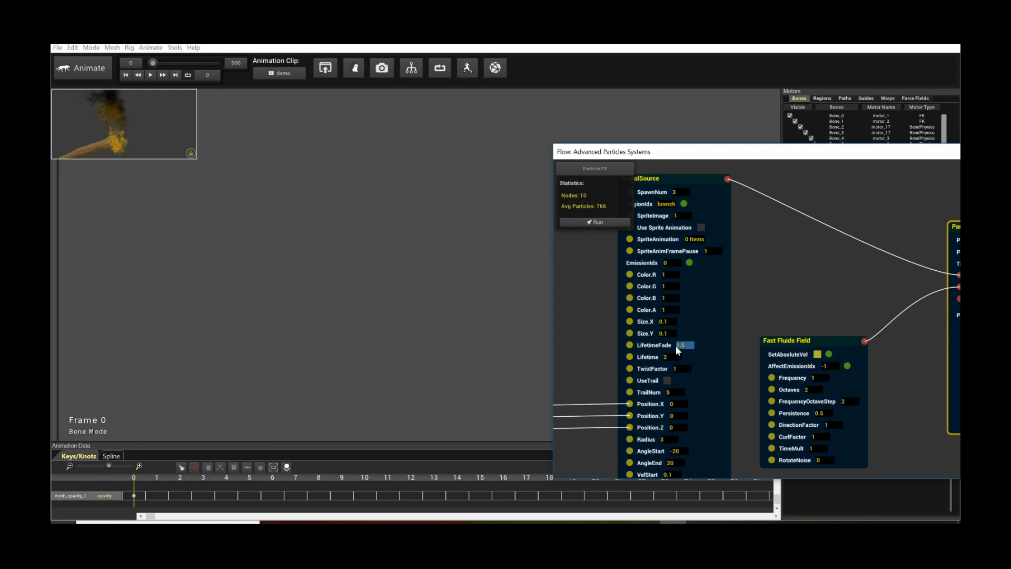
Step: Set the embers RadialSource's VelStart to 10 and VelEnd to 30
left_click_drag(759, 307, 764, 237)
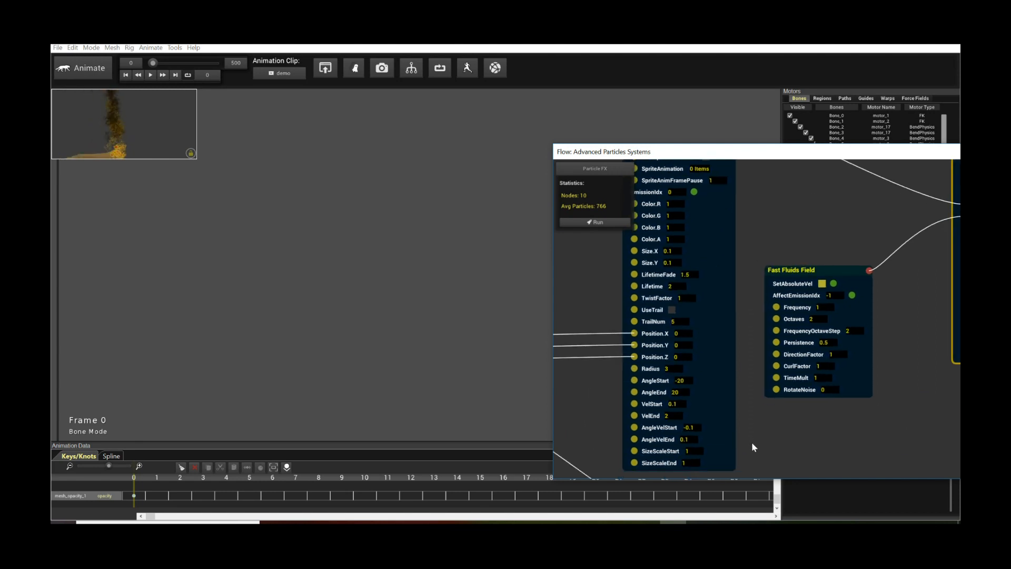
left_click(674, 404)
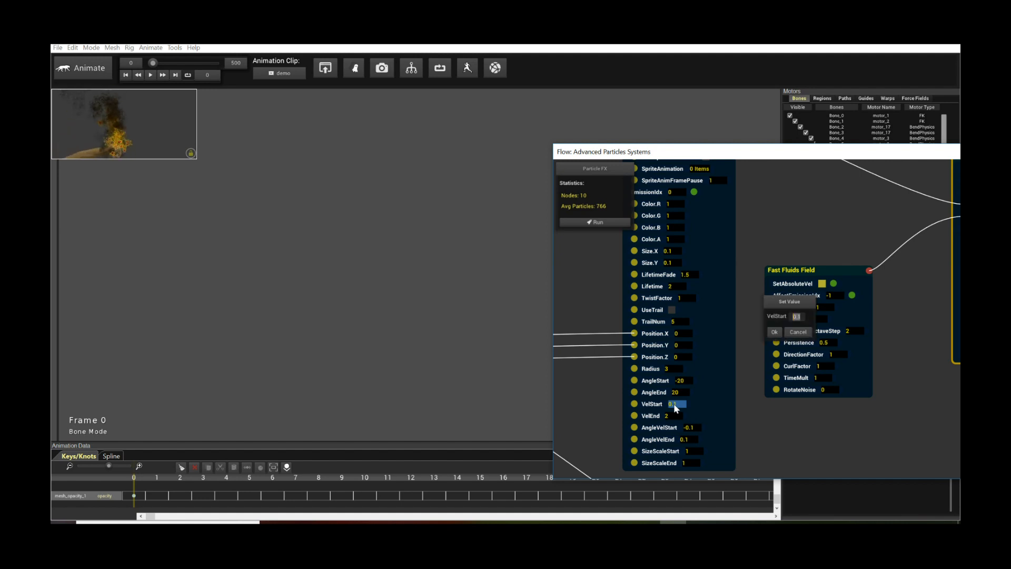
type("20")
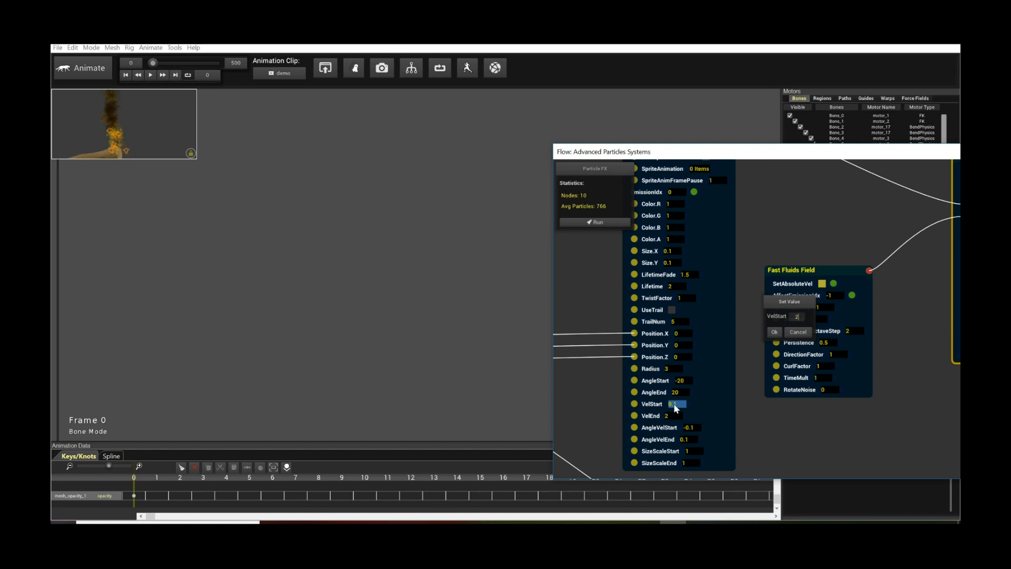
key("Return")
left_click(674, 416)
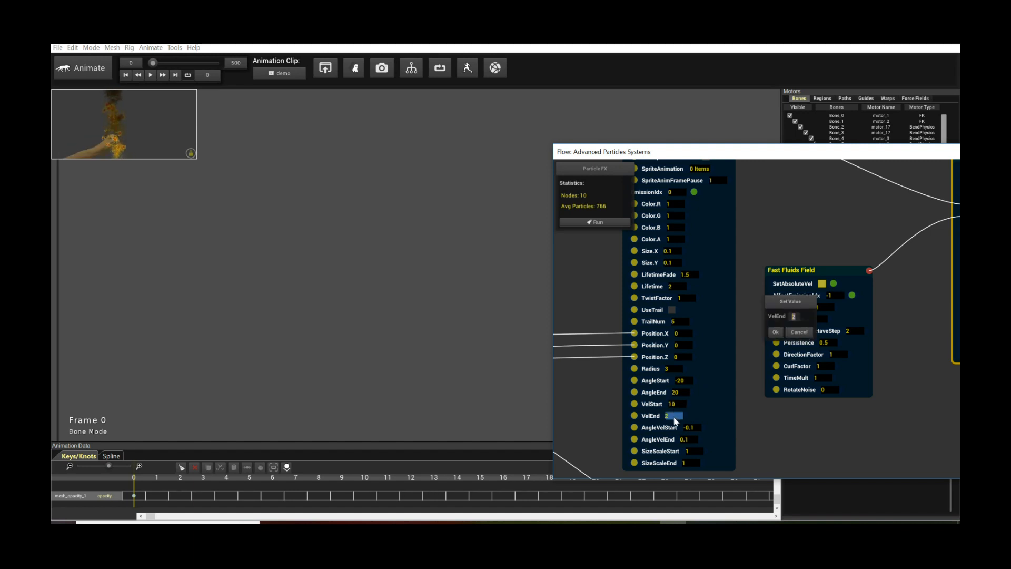
type("30")
key("Return")
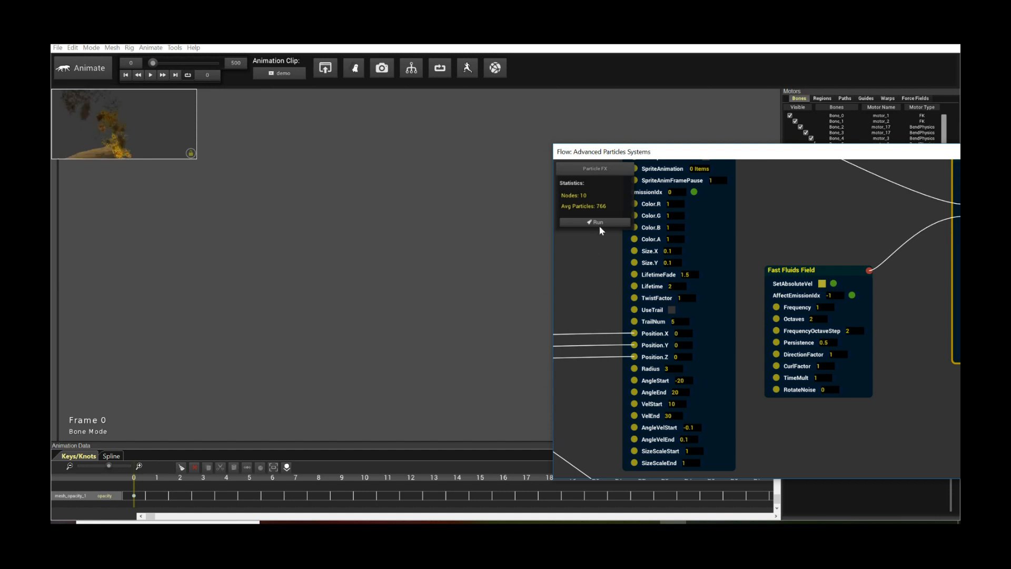
Step: Rerun the particle simulation and play the animation to check the embers at the branch tip
left_click(598, 223)
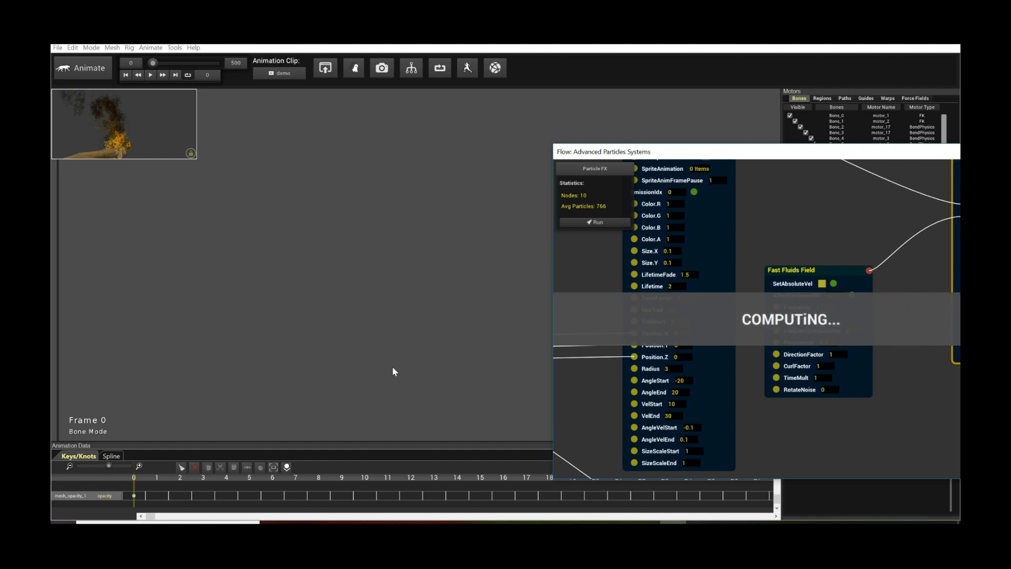
left_click_drag(393, 365, 433, 279)
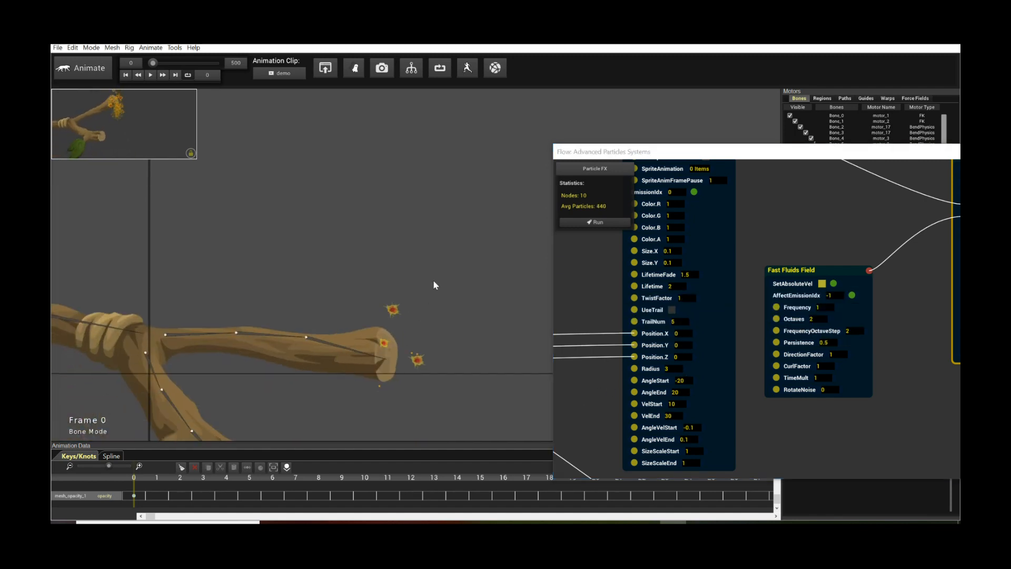
key("space")
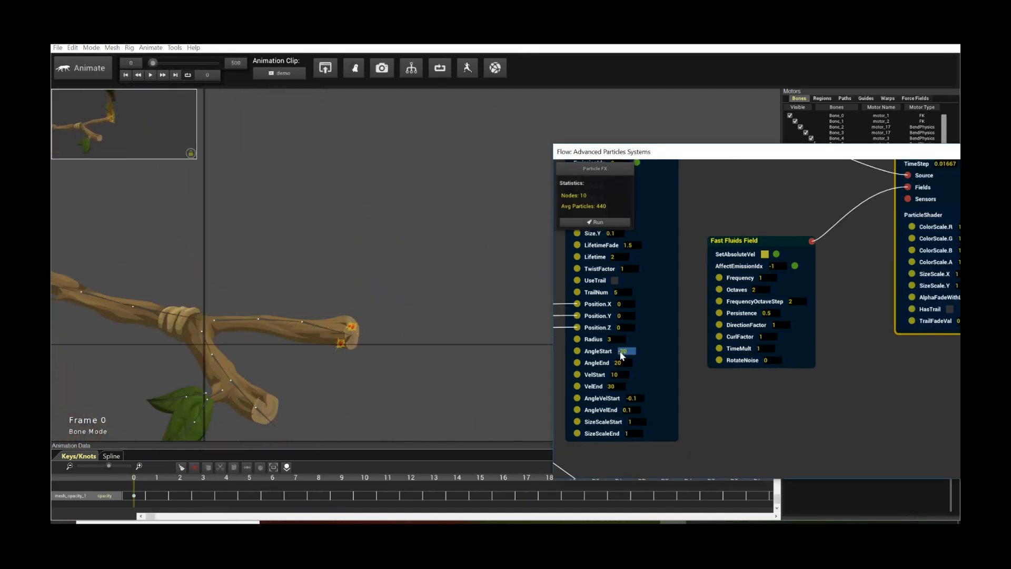
Step: Set the embers RadialSource's AngleStart to 80 and AngleEnd to 120, then rerun the simulation and review the playback
left_click(623, 350)
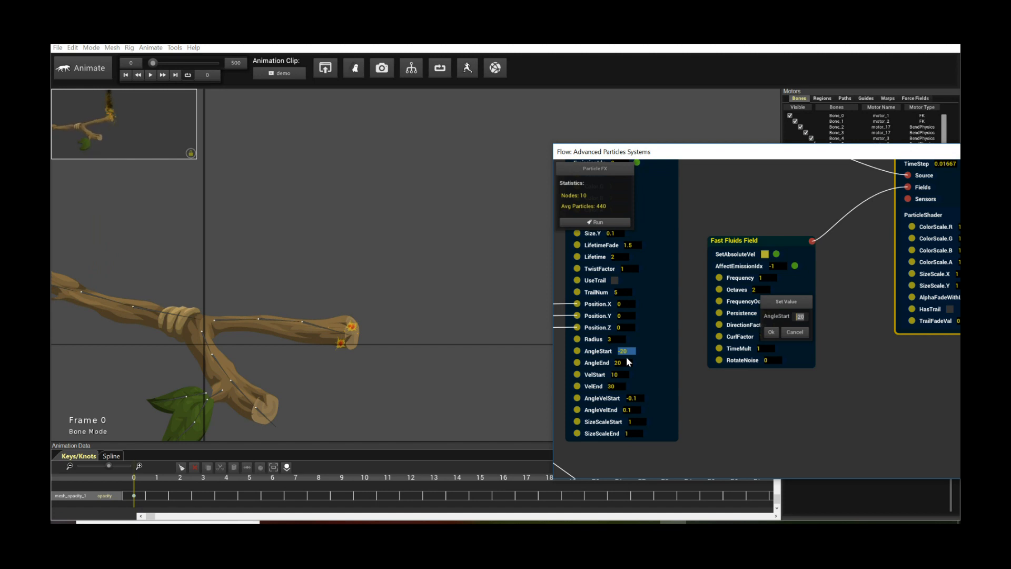
type("80")
key("Return")
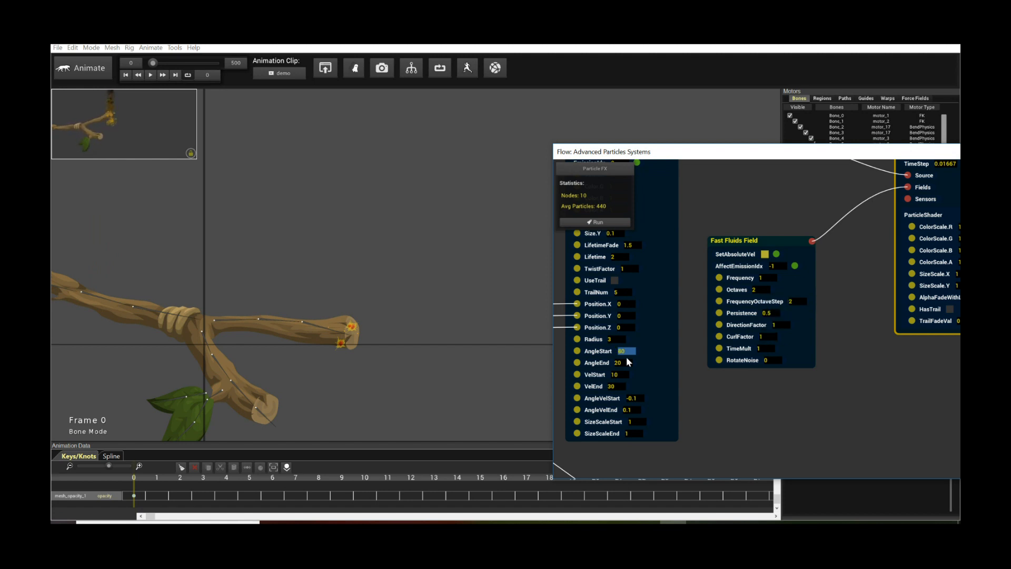
left_click(619, 364)
type("120")
key("Return")
left_click(600, 222)
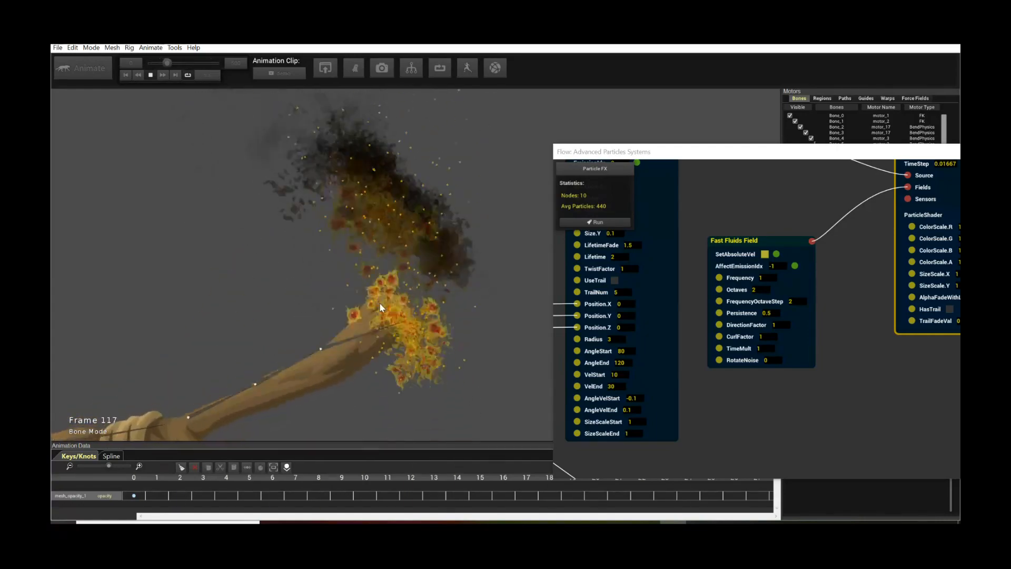
left_click(601, 334)
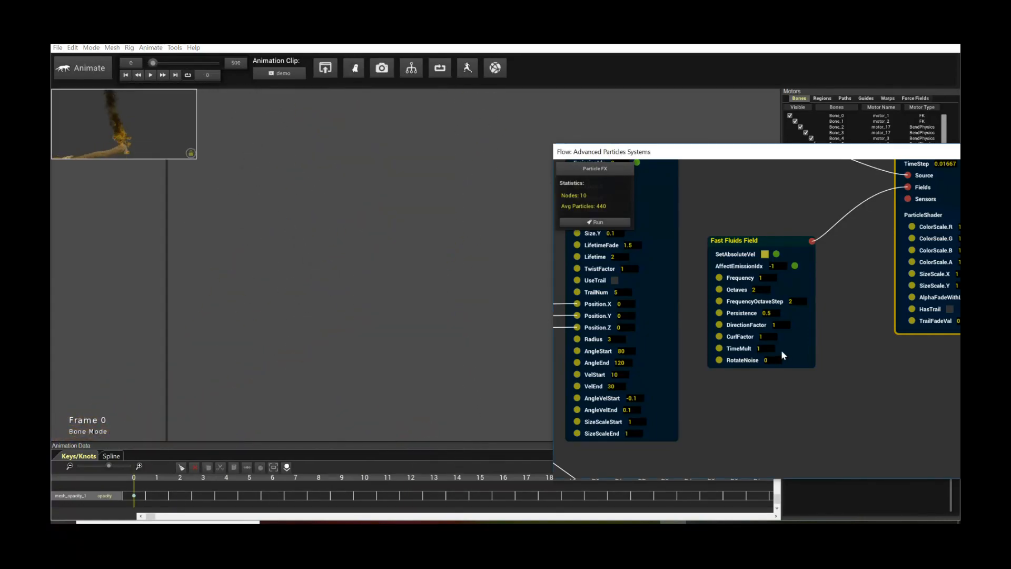
Step: Set the Fast Fluids Field's CurlFactor to 2 and its DirectionFactor to 0.8
left_click(770, 337)
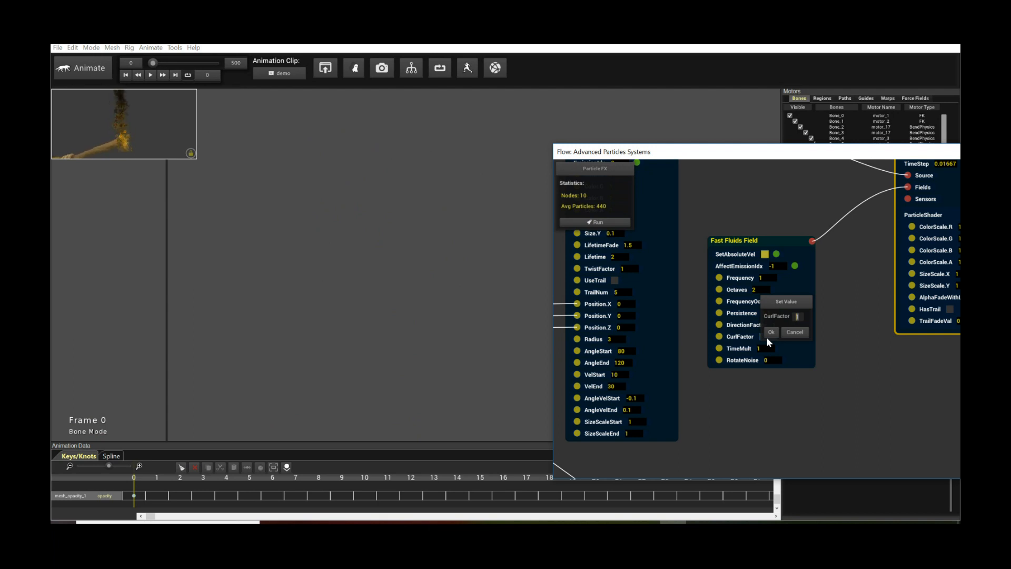
key("BackSpace")
type("2")
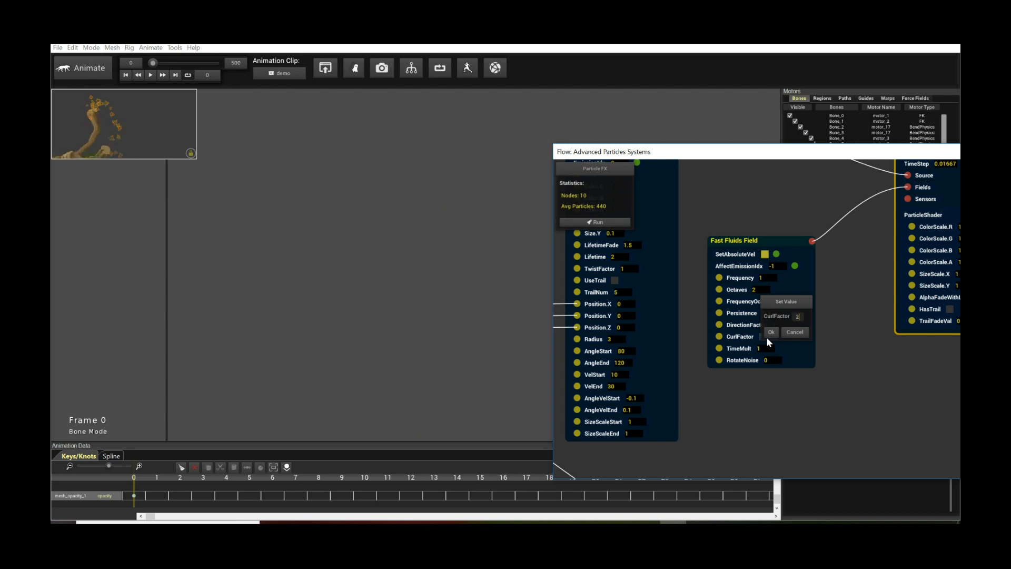
key("Return")
left_click(777, 324)
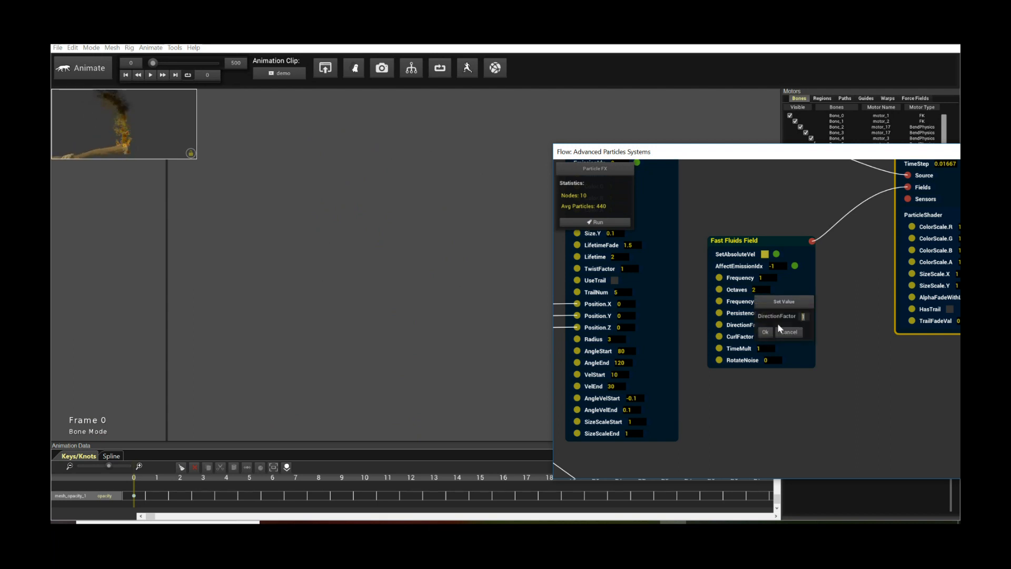
key("BackSpace")
type("0.8")
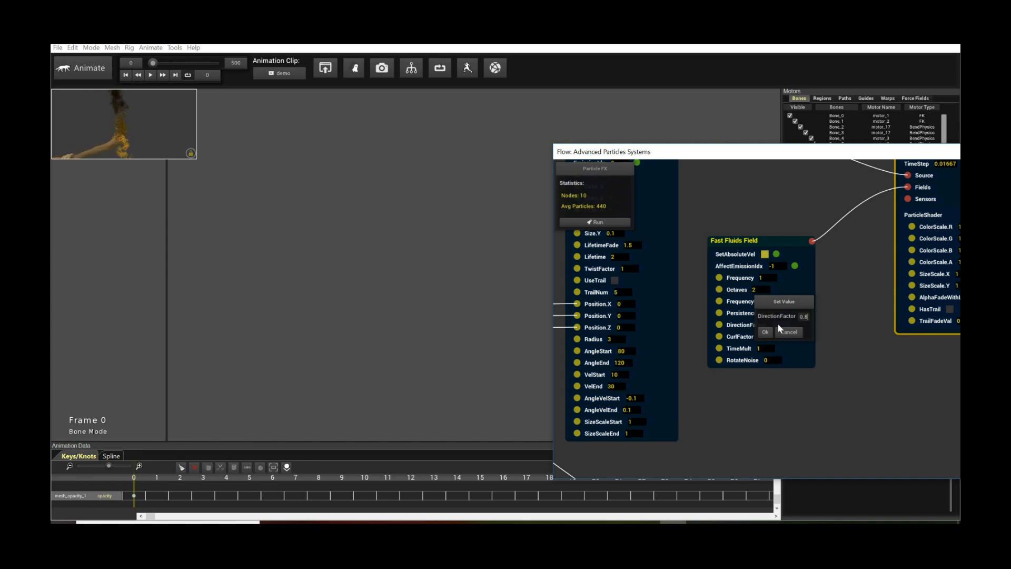
key("Return")
Step: Set the Fast Fluids Field's Frequency to 10, then rerun the particle simulation and review the playback
left_click(767, 279)
key("BackSpace")
type("10")
key("Return")
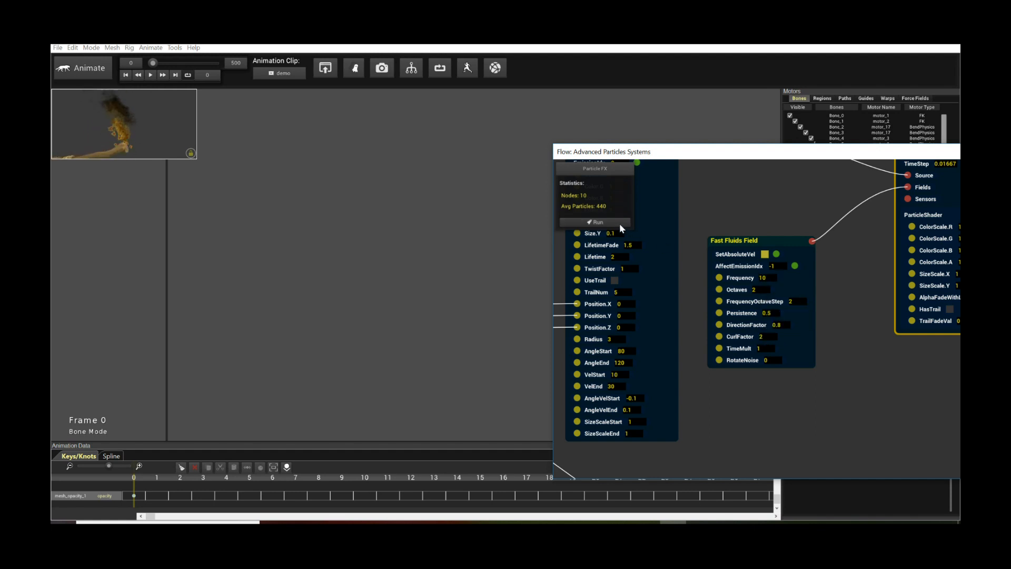
left_click(619, 224)
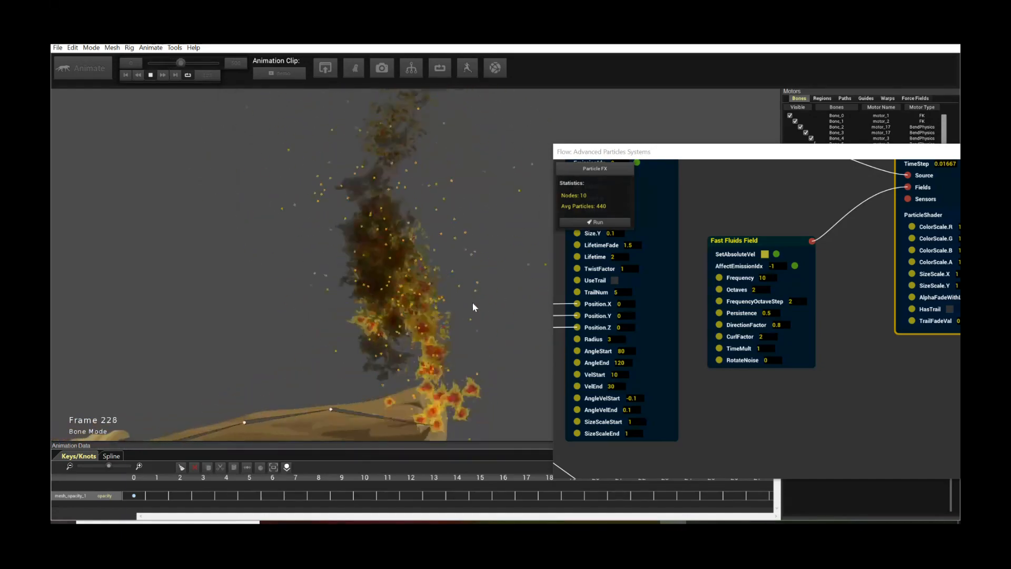
key("space")
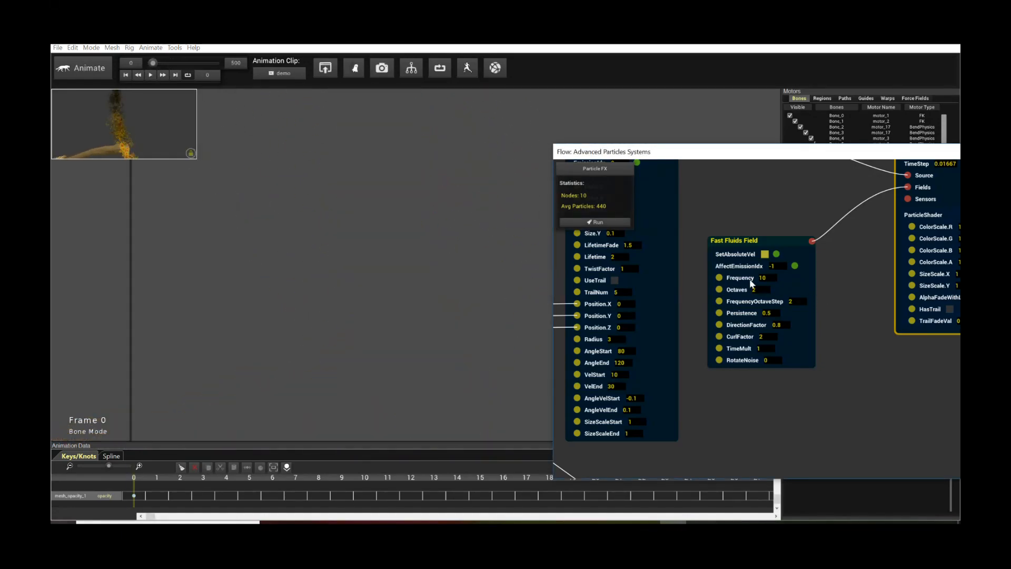
Step: Set the Fast Fluids Field's Frequency to 3, then rerun the particle simulation and review the playback
left_click(762, 278)
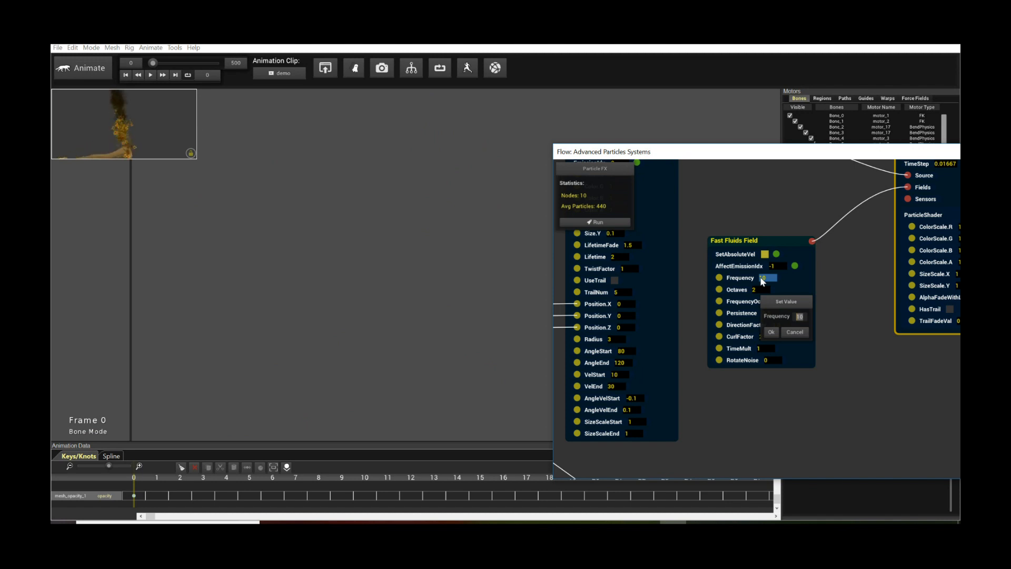
key("Return")
left_click(624, 221)
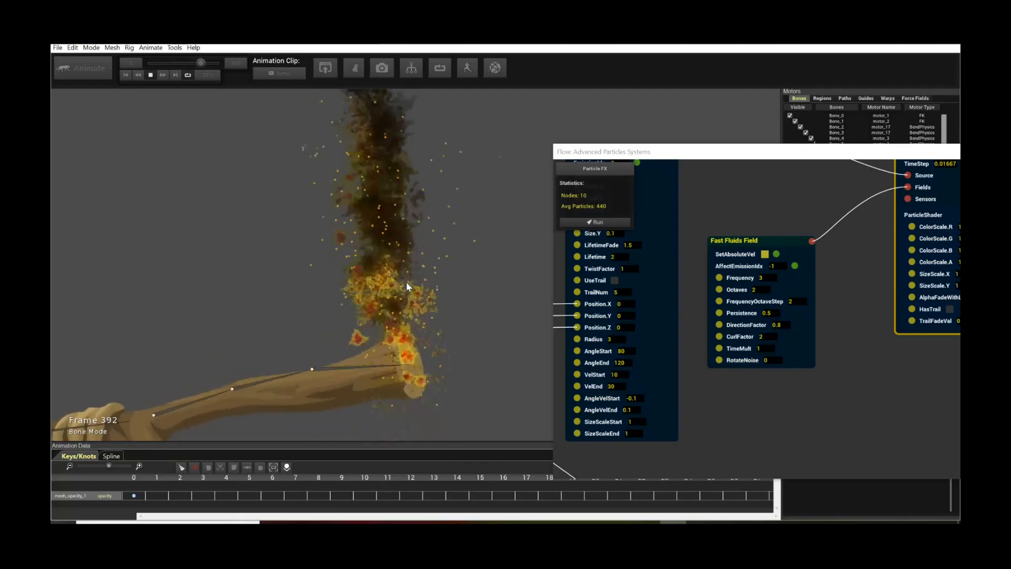
key("space")
Step: Set the embers RadialSource's Color.R, Color.G, Color.B and Color.A to 0.6
left_click_drag(706, 359, 761, 421)
left_click(664, 283)
type("0.6")
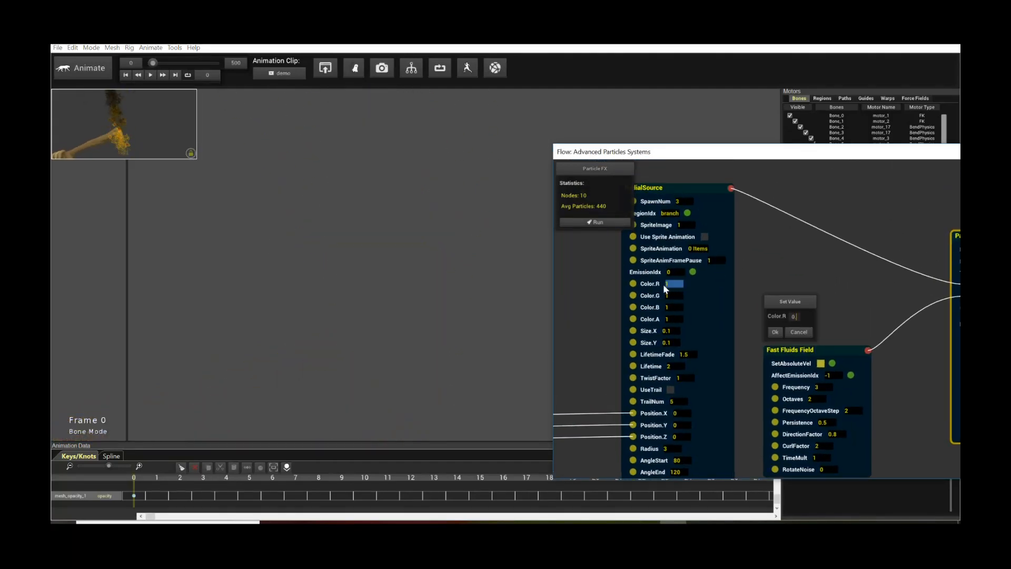
key("Return")
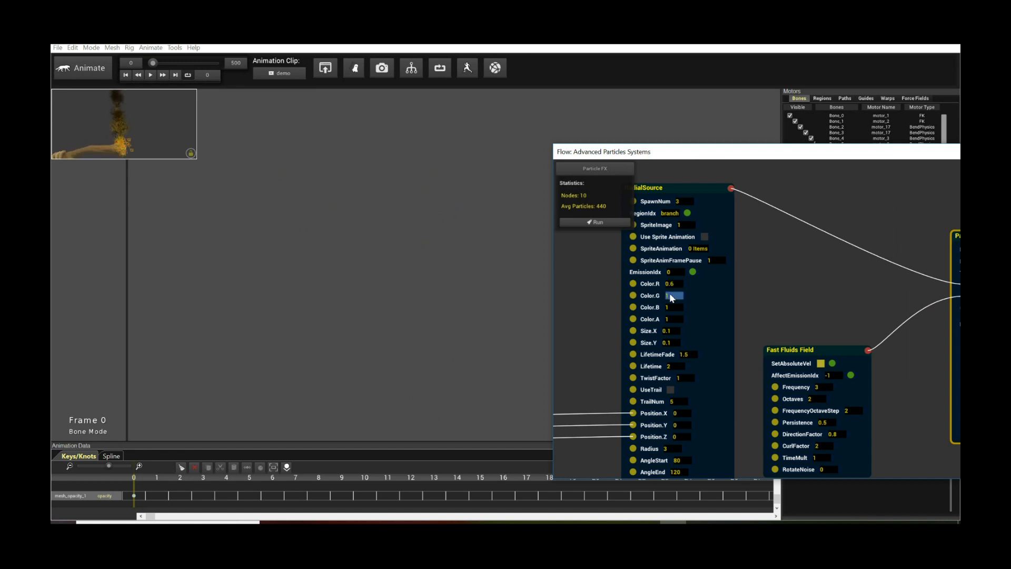
left_click(668, 294)
type("0.6")
key("Return")
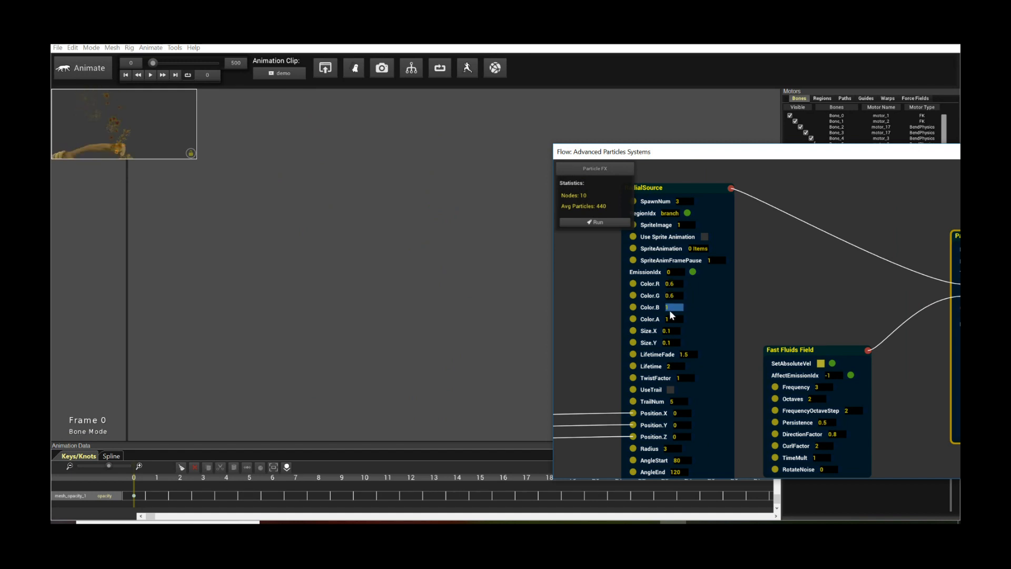
left_click(668, 308)
type("0.6")
key("Return")
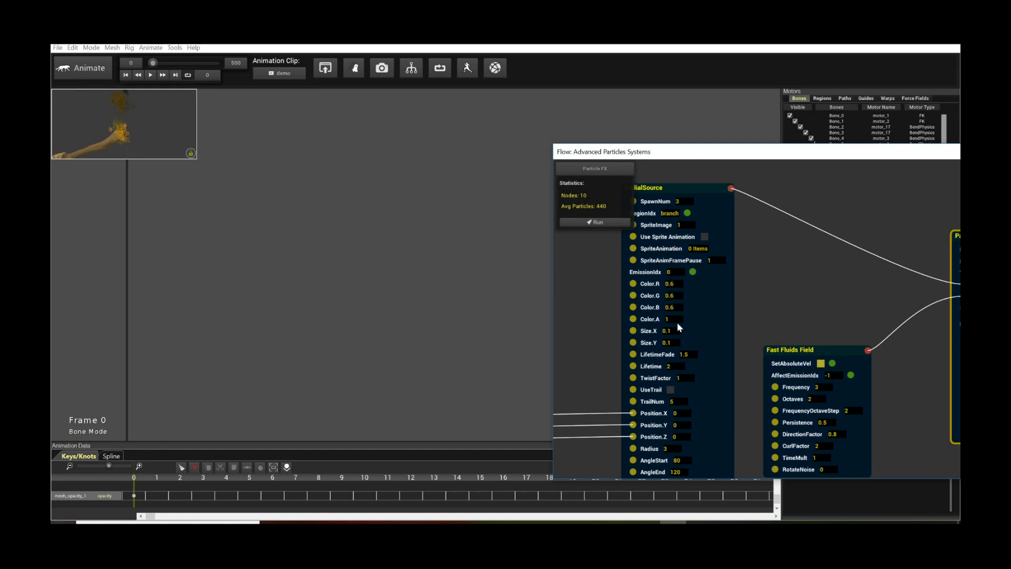
left_click(675, 319)
type("0.6")
key("Return")
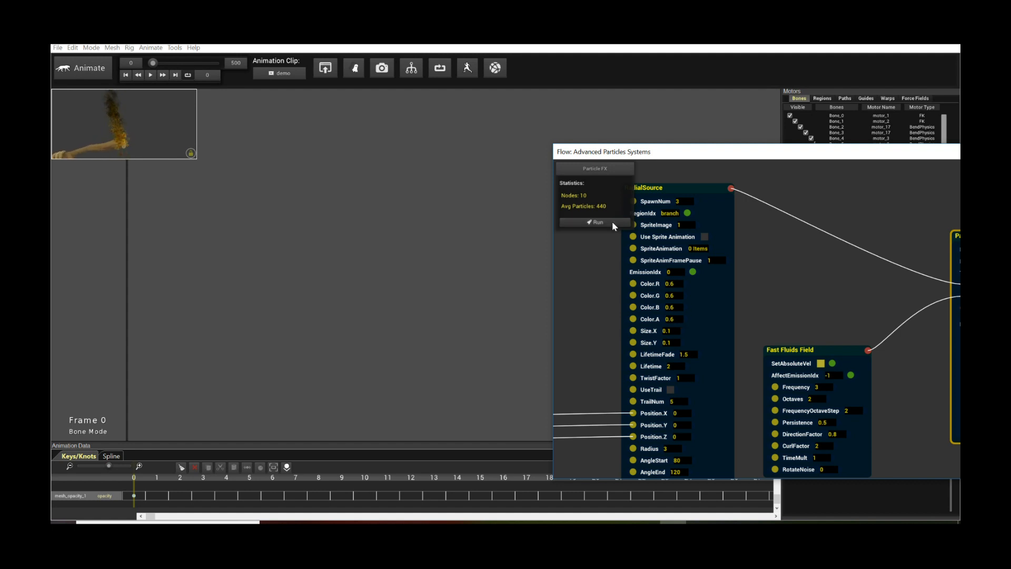
Step: Rerun the particle simulation, review the playback with the new ember colour, and close the Flow particle editor
left_click(612, 222)
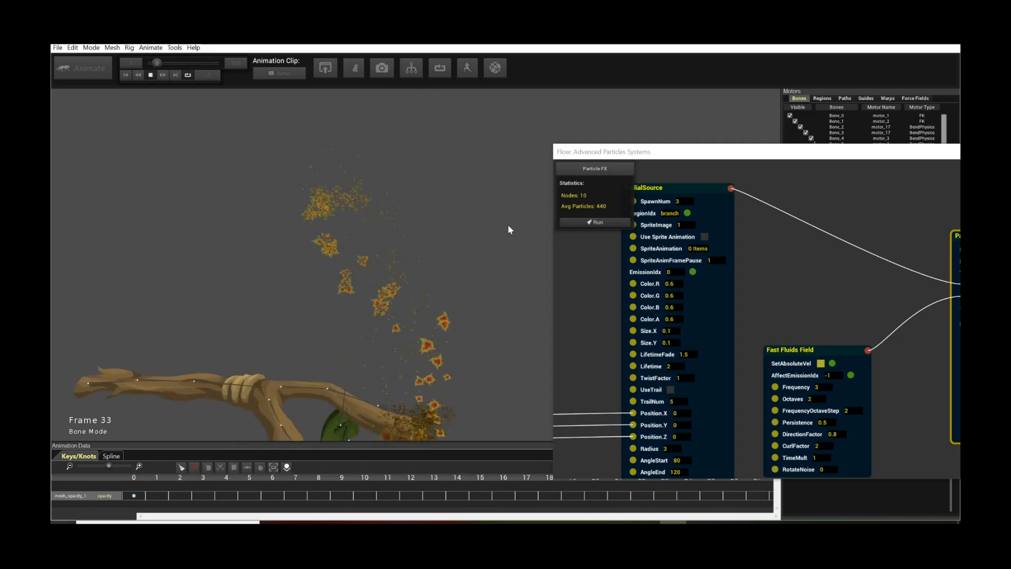
left_click_drag(638, 153, 562, 185)
left_click(298, 219)
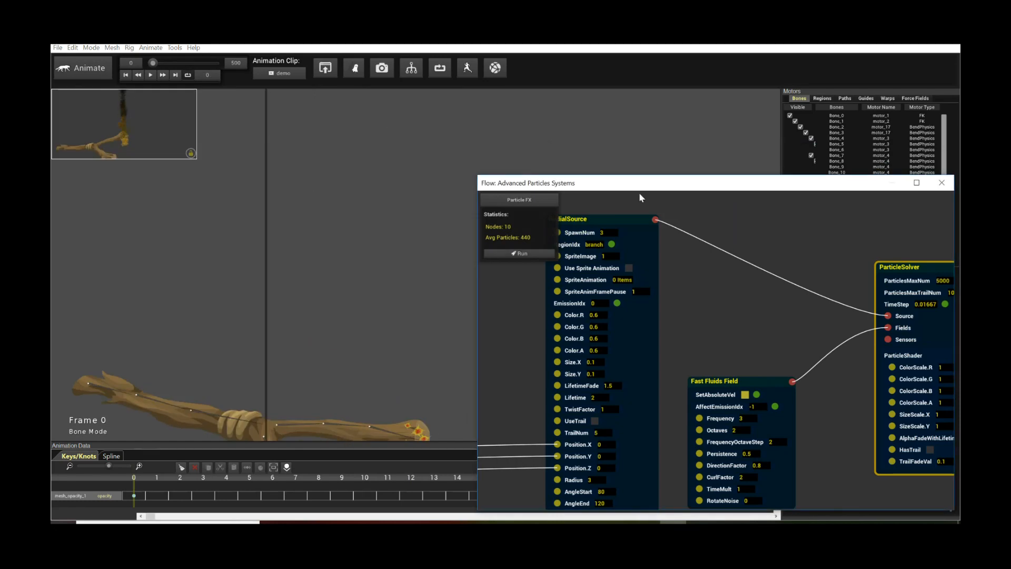
left_click_drag(734, 184, 479, 165)
left_click(688, 166)
Step: Load the grid animation clip, play its fire and smoke effect, and stop the playback
left_click(270, 75)
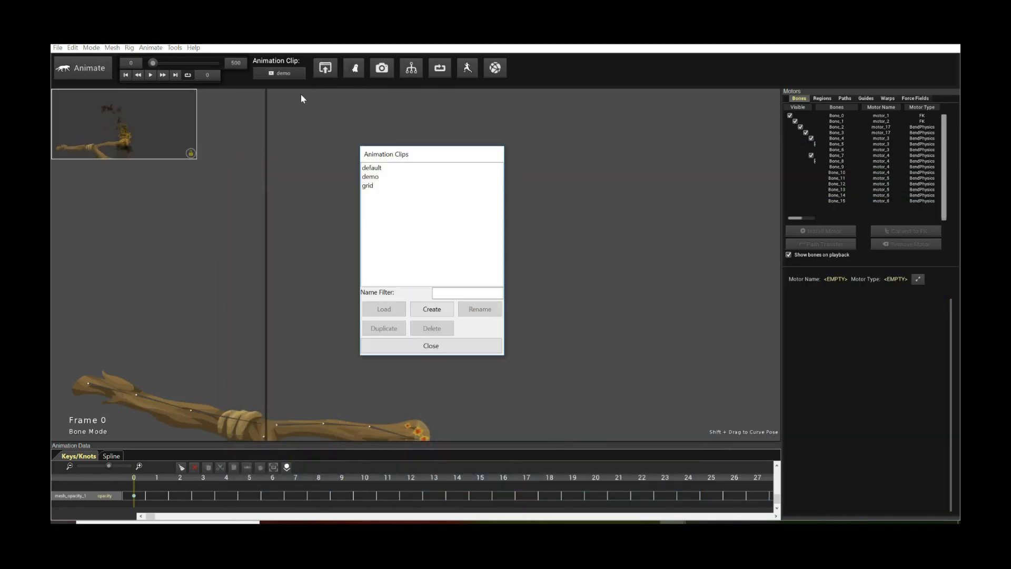
left_click(375, 187)
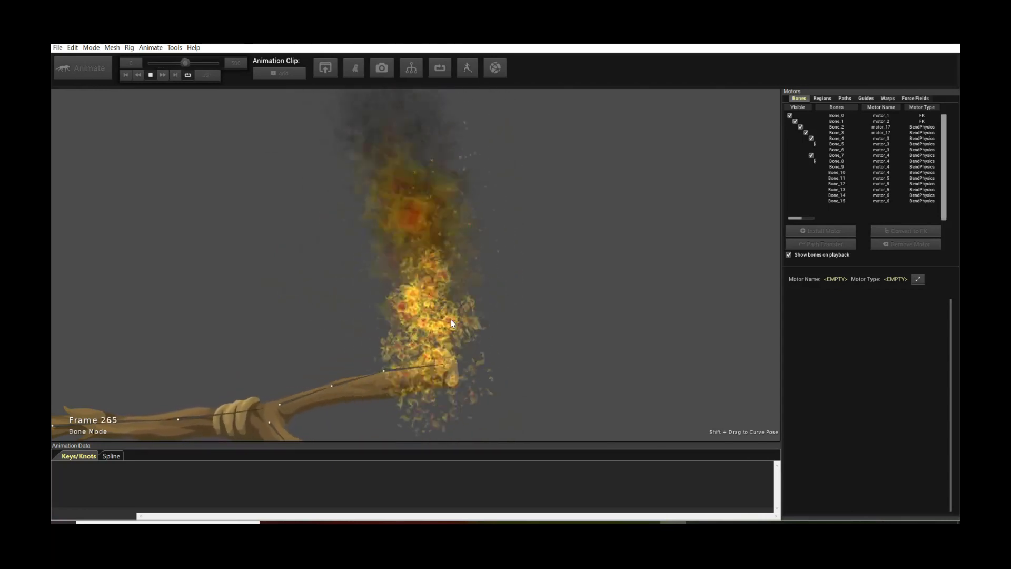
left_click(150, 74)
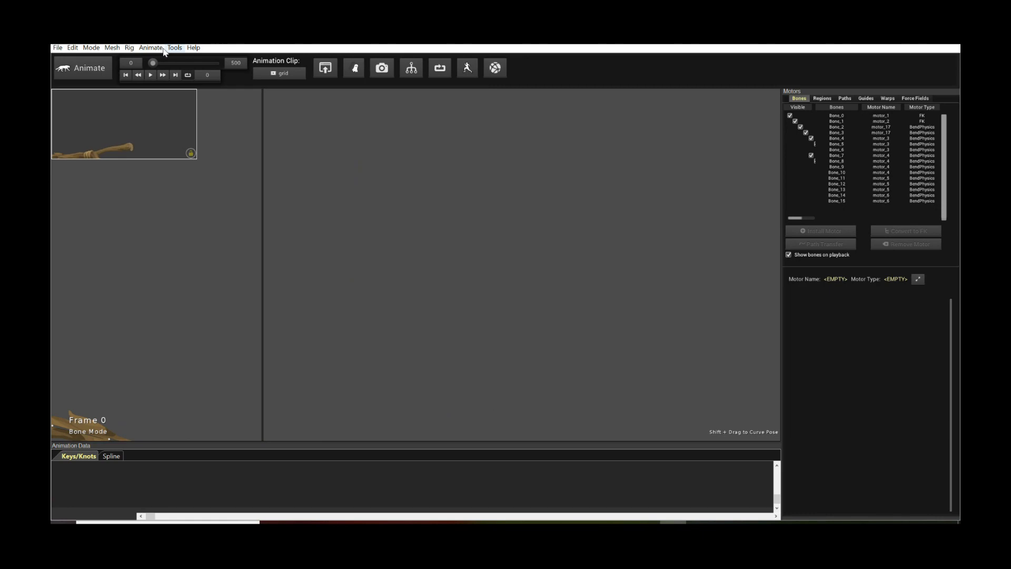
Step: Open the Flow particle editor for the grid clip and maximize its window to show the node graph
left_click(151, 47)
mouse_move(298, 404)
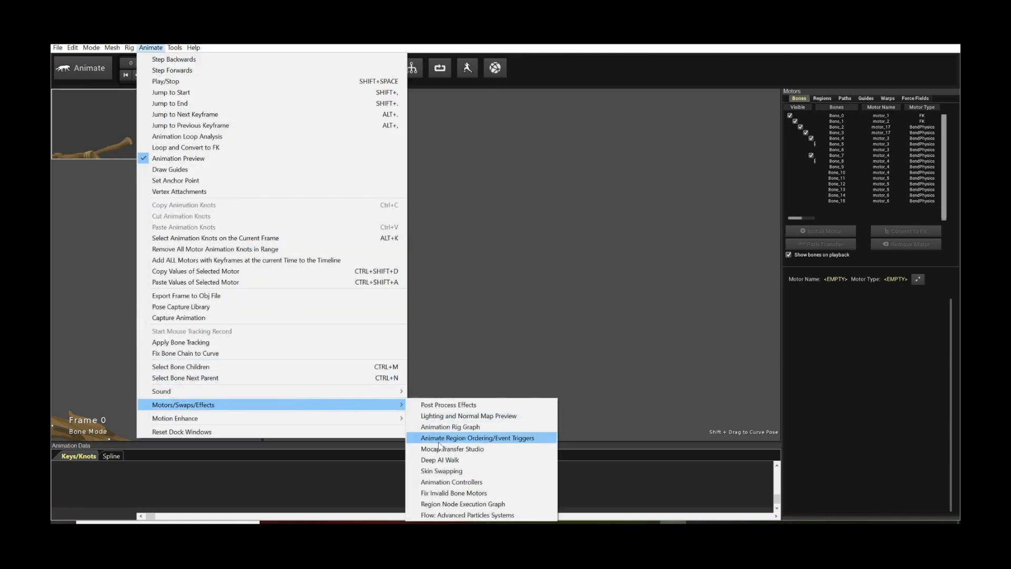
left_click(464, 515)
left_click_drag(535, 328, 325, 261)
scroll(514, 321, "down", 2)
left_click_drag(650, 334, 512, 377)
scroll(590, 377, "down", 1)
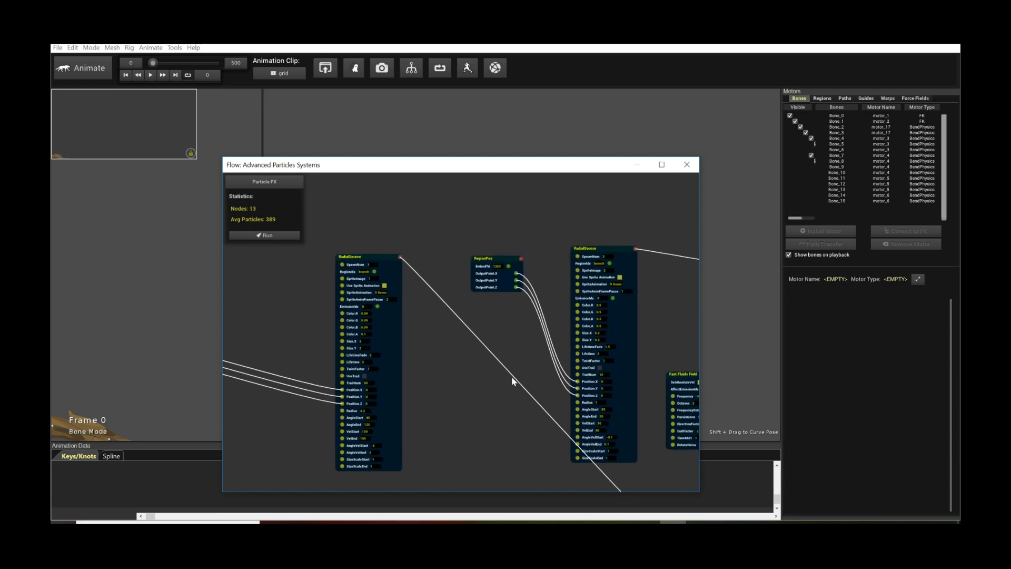
left_click_drag(683, 324, 526, 347)
double_click(560, 158)
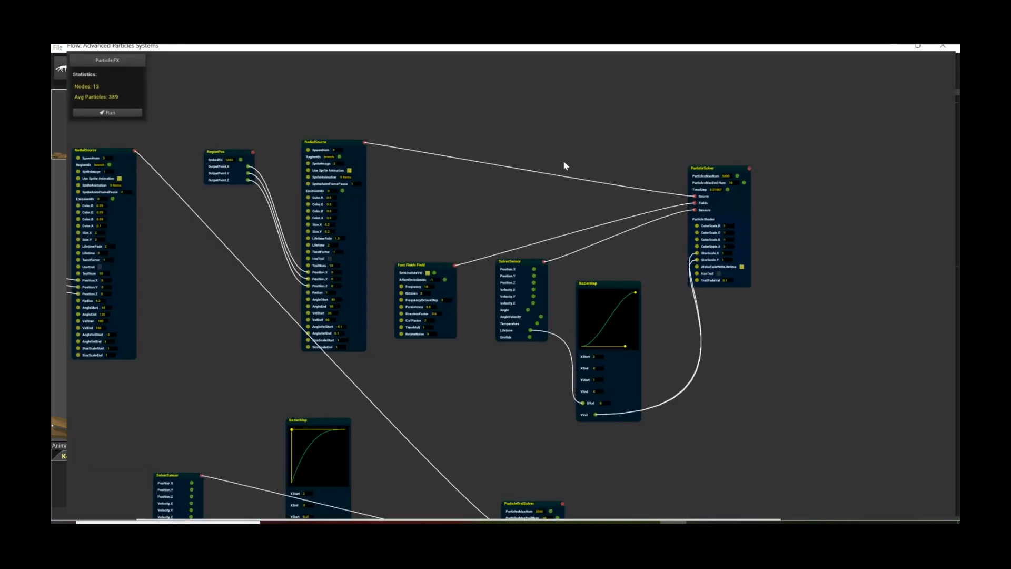
Step: Examine how the grid clip's SolverSensor and BezierMap nodes drive the size scales of the ParticleSolver
left_click_drag(543, 234, 597, 236)
left_click_drag(752, 421, 690, 208)
left_click_drag(585, 374, 646, 317)
left_click(592, 315)
left_click_drag(559, 260, 593, 244)
left_click_drag(853, 238, 738, 464)
left_click_drag(798, 250, 762, 333)
scroll(759, 305, "up", 1)
left_click(749, 294)
left_click_drag(637, 364, 681, 289)
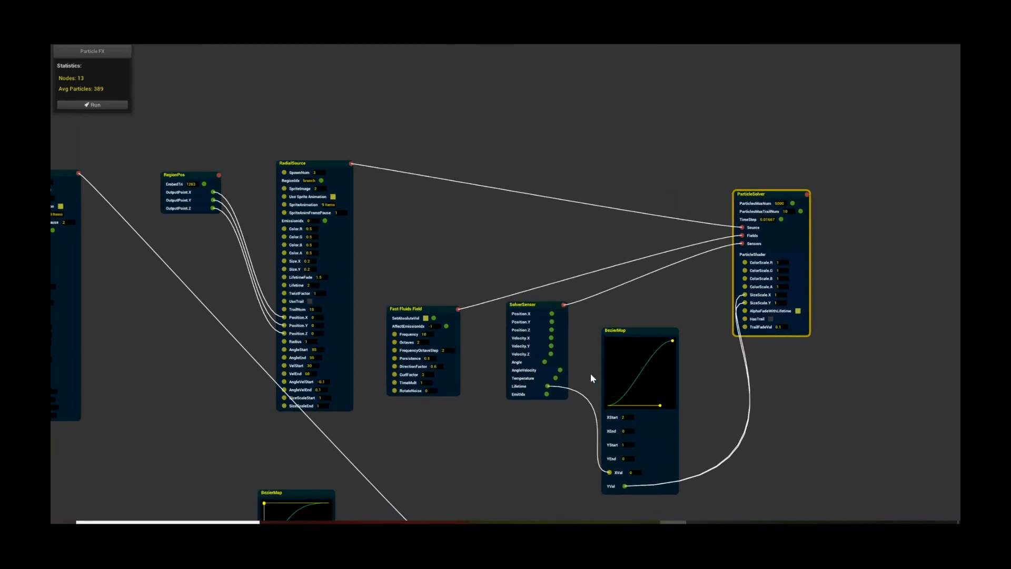
left_click_drag(696, 346, 669, 343)
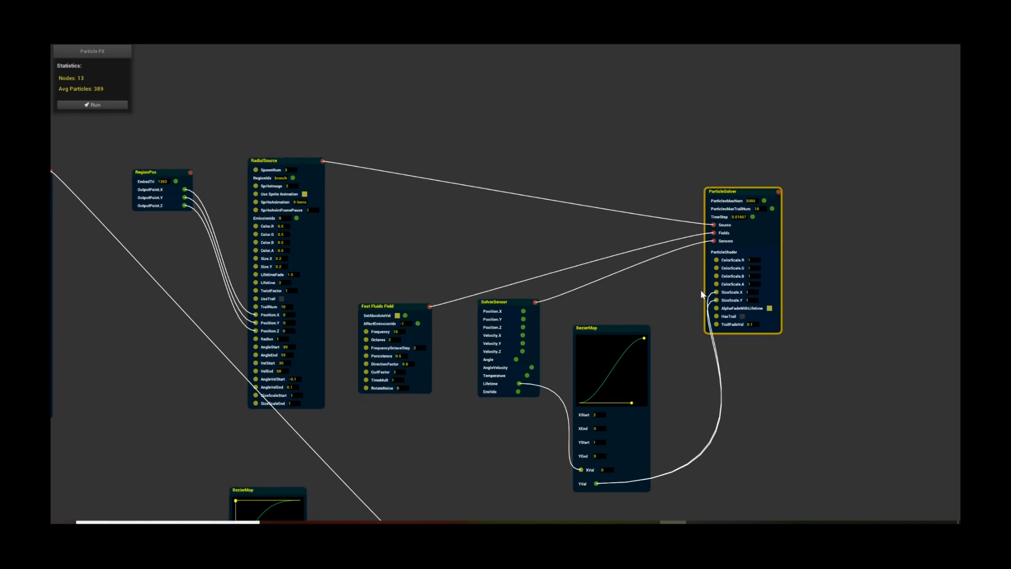
mouse_move(512, 441)
left_mouse_down()
mouse_move(548, 406)
mouse_move(601, 238)
left_mouse_up()
left_click_drag(690, 485, 732, 291)
Step: Examine the grid clip's two RadialSource nodes, their RegionPos inputs and their connections to the solvers
mouse_move(505, 322)
left_mouse_down()
mouse_move(605, 436)
mouse_move(654, 519)
left_mouse_up()
left_click_drag(455, 193, 517, 385)
left_click_drag(293, 221, 377, 262)
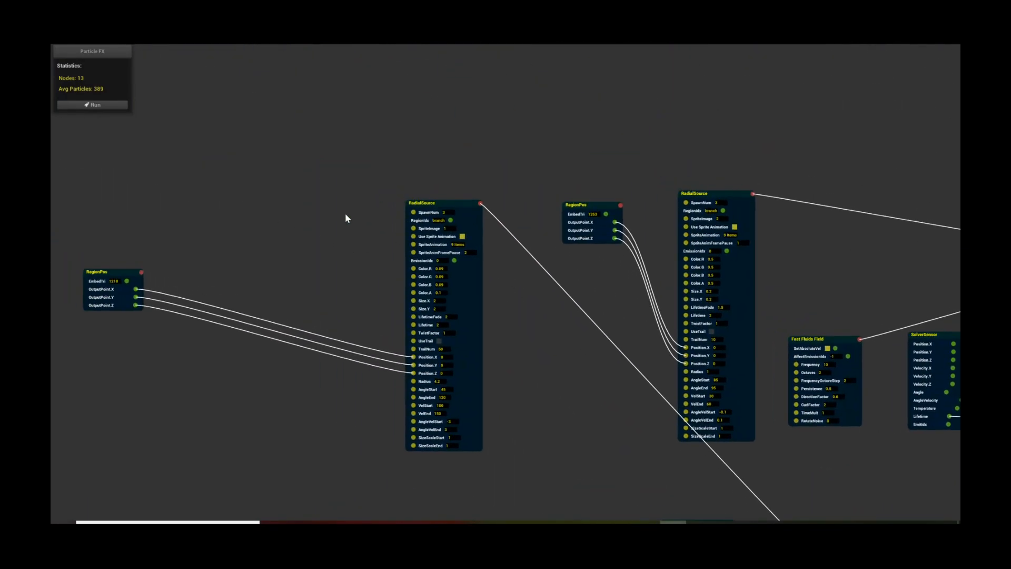
scroll(548, 325, "up", 1)
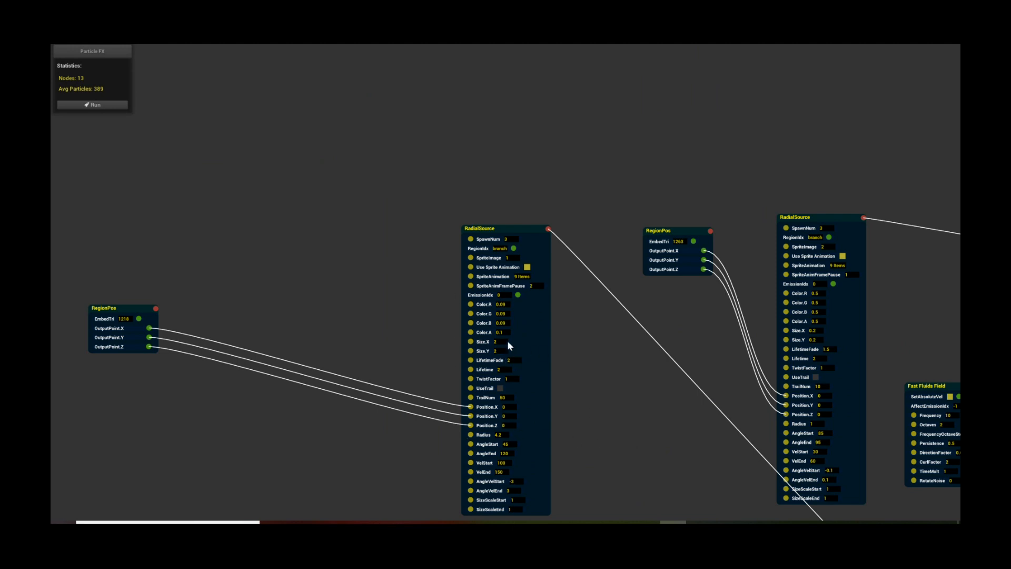
scroll(603, 460, "down", 1)
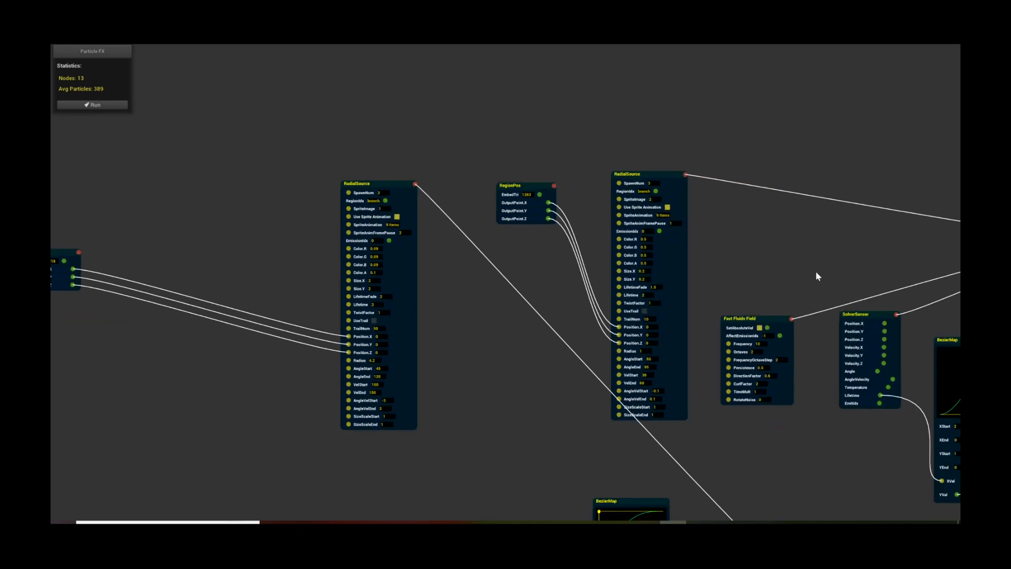
left_click_drag(816, 283, 735, 292)
scroll(796, 437, "down", 1)
left_click_drag(796, 438, 564, 264)
left_click(583, 414)
left_click_drag(759, 301, 713, 410)
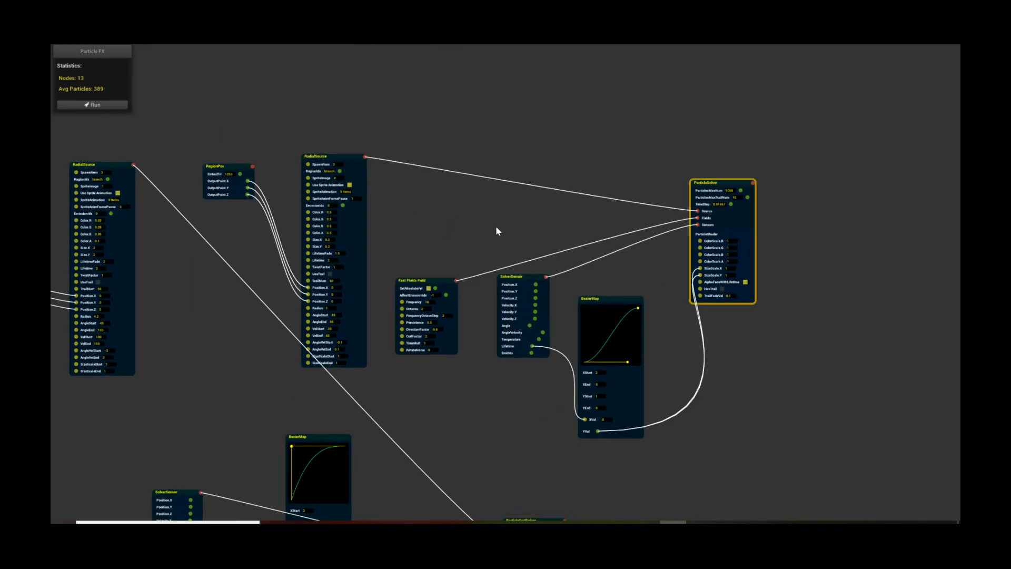
left_click_drag(557, 337, 645, 280)
scroll(646, 280, "down", 1)
Step: Close the Flow particle editor and play the grid clip with the whole branch in view
left_click_drag(579, 217, 599, 172)
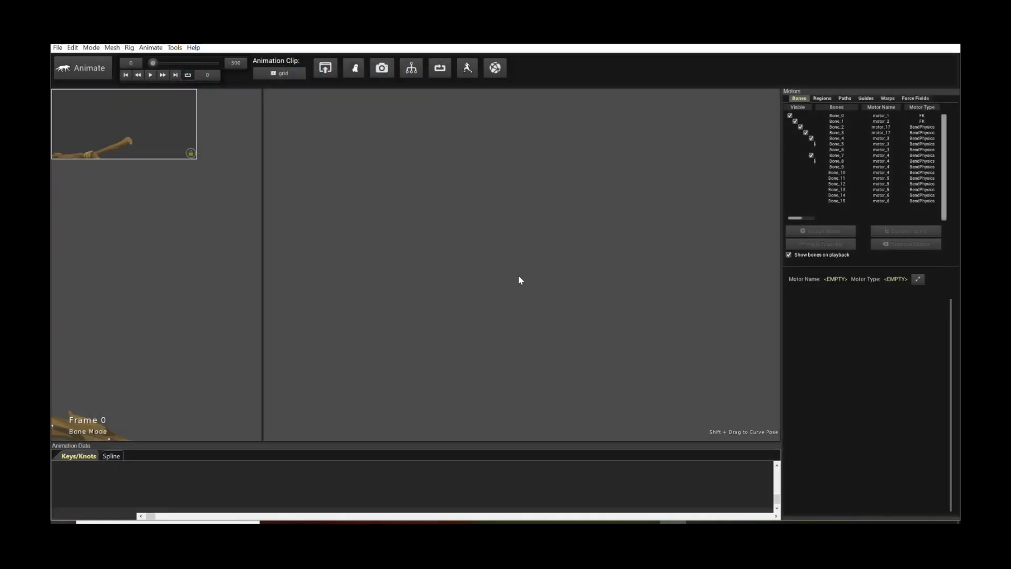
scroll(520, 345, "down", 3)
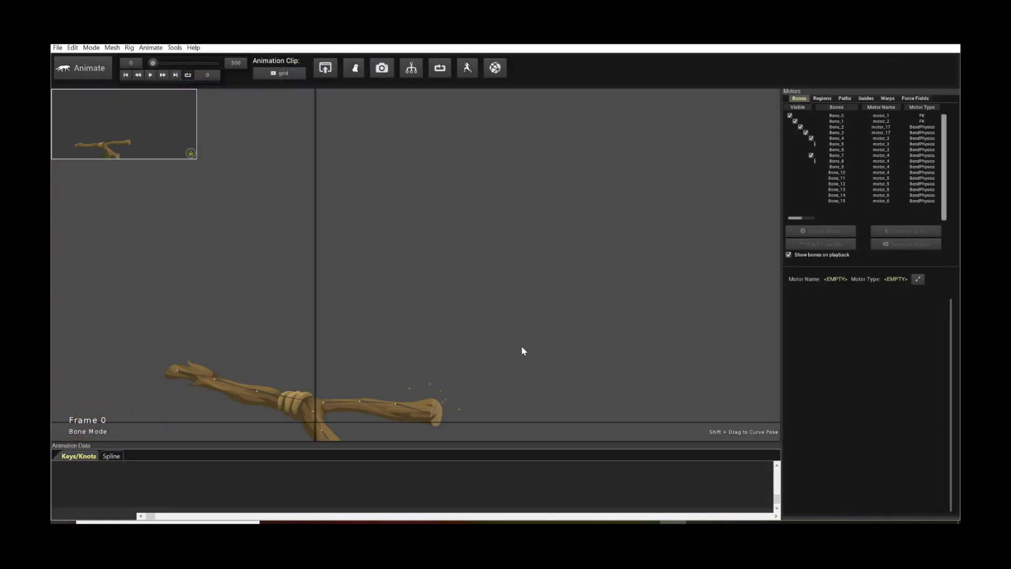
key("space")
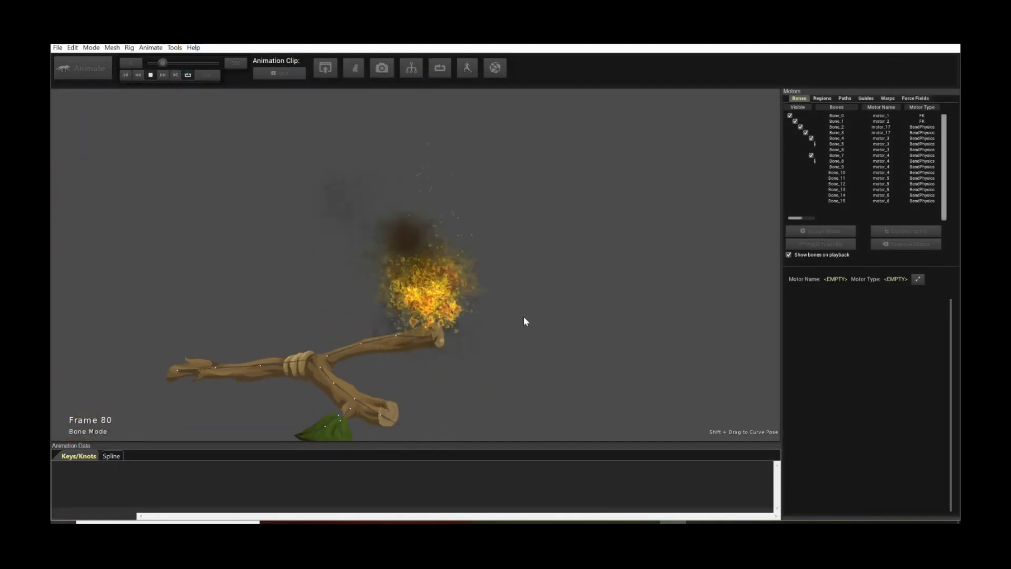